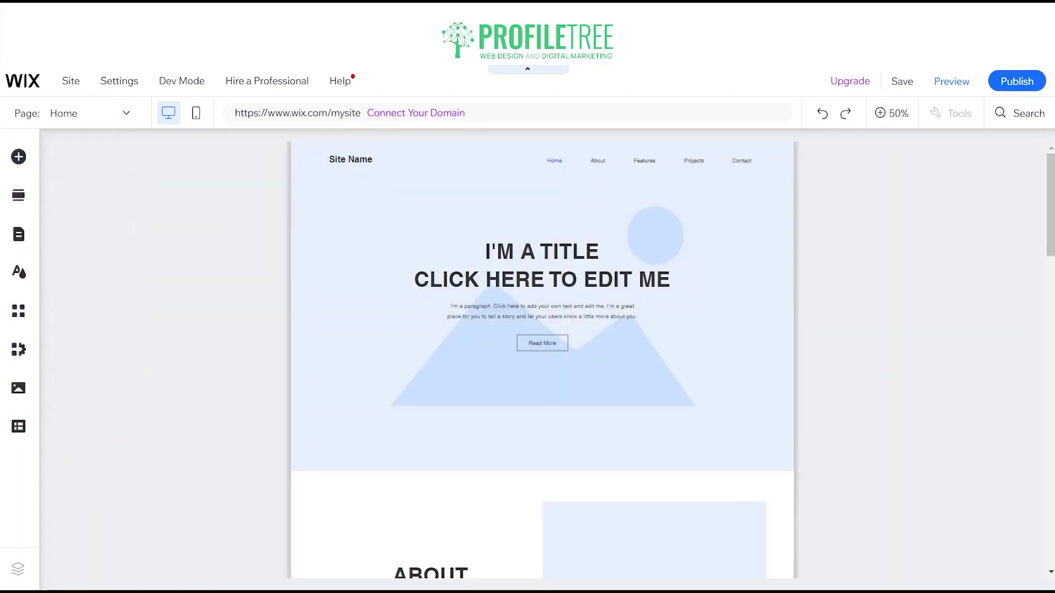
- Give the Welcome section strip a solid dark navy #1E2C38 background, saved as a custom colour
{"action": "left_click", "coordinate": [890, 113]}
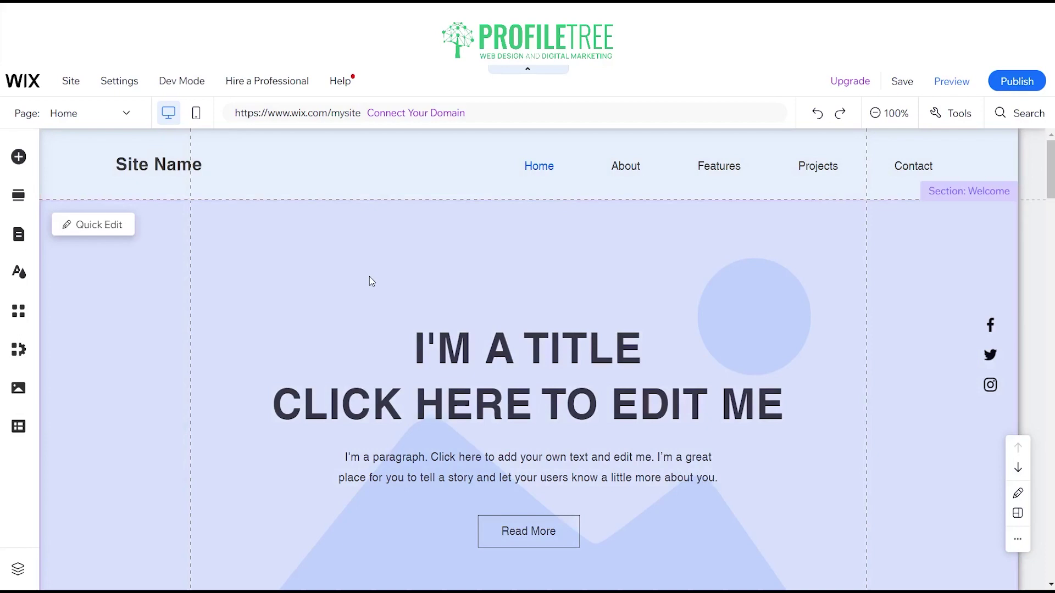
{"action": "left_click", "coordinate": [368, 280]}
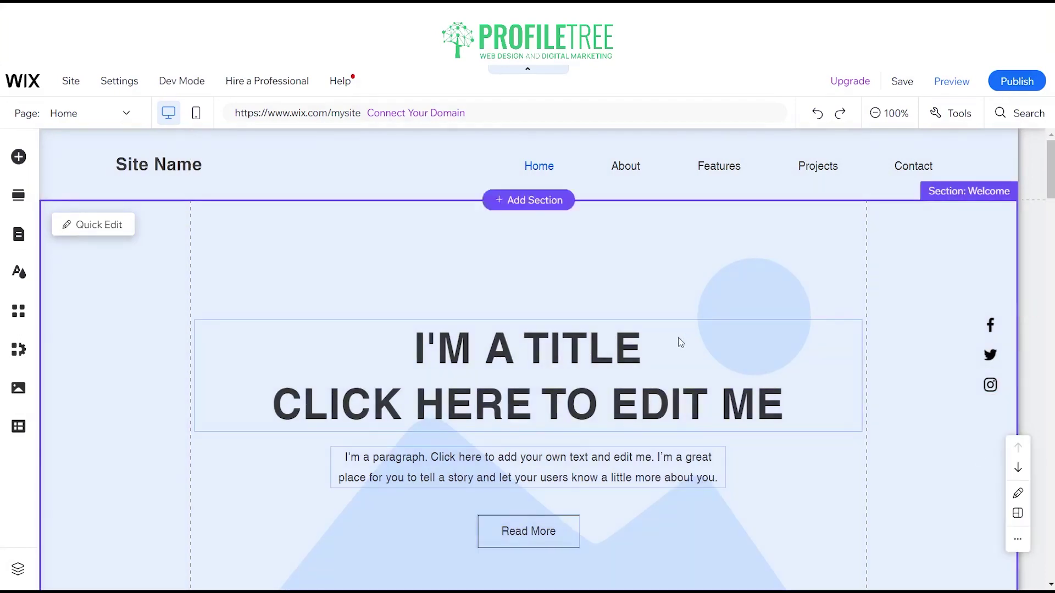
{"action": "left_click", "coordinate": [124, 223]}
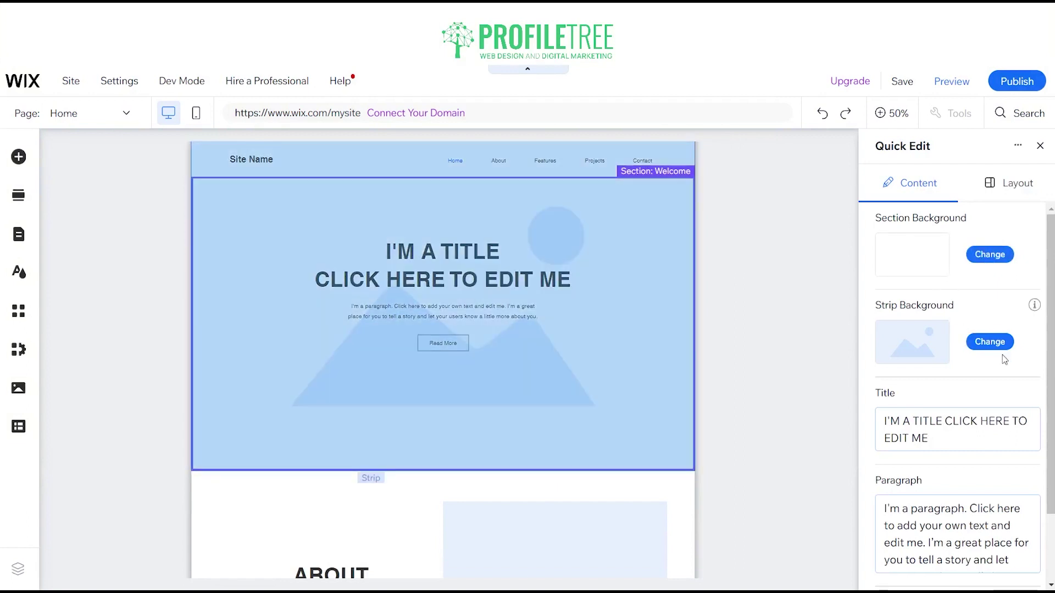
{"action": "left_click", "coordinate": [1001, 349]}
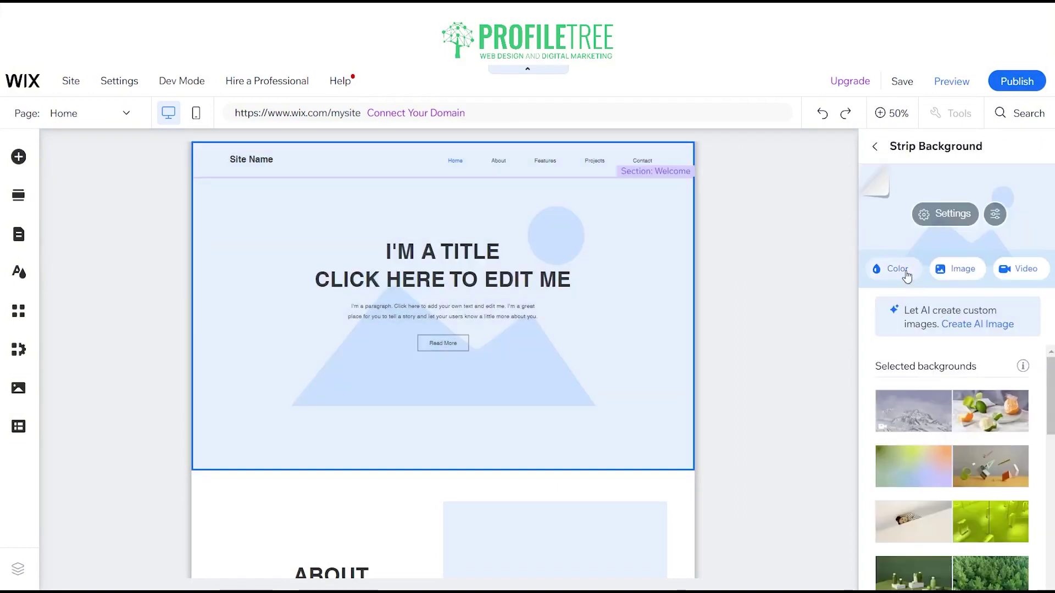
{"action": "left_click", "coordinate": [906, 272]}
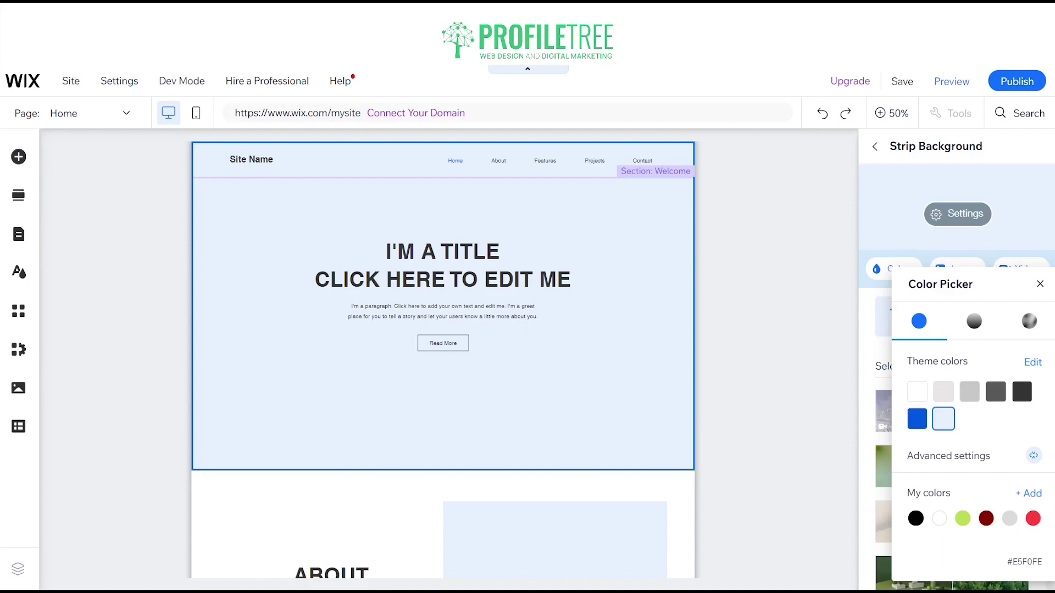
{"action": "left_click", "coordinate": [1029, 493]}
{"action": "double_click", "coordinate": [989, 494]}
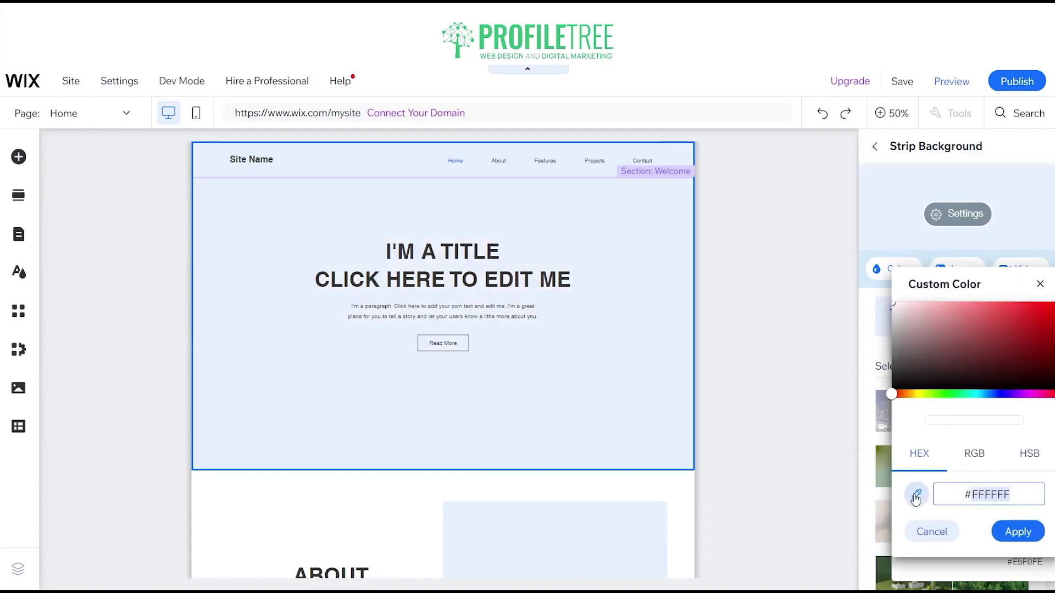
{"action": "type", "text": "1e2c"}
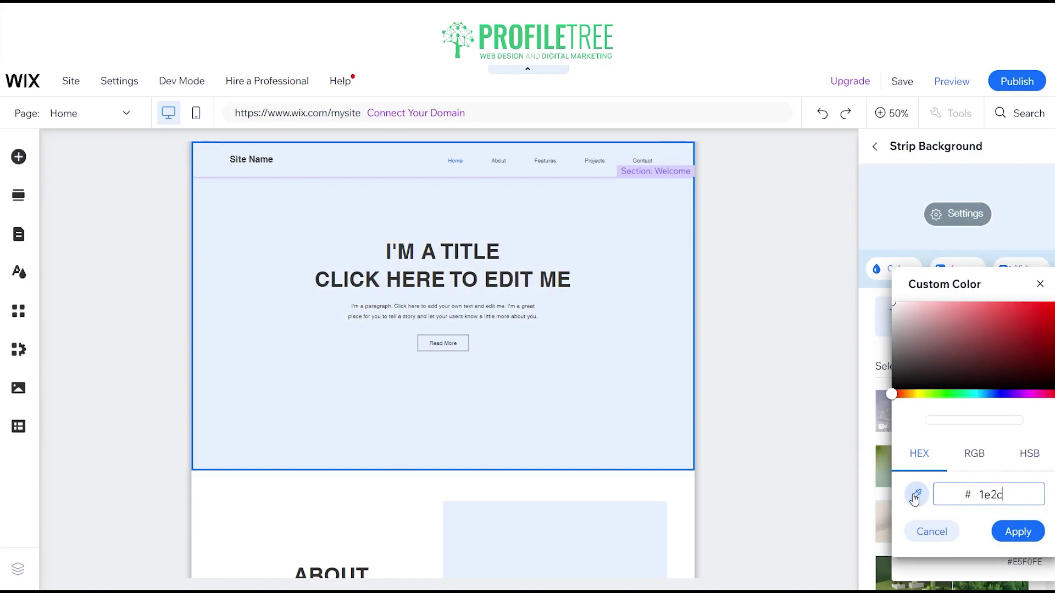
{"action": "type", "text": "38"}
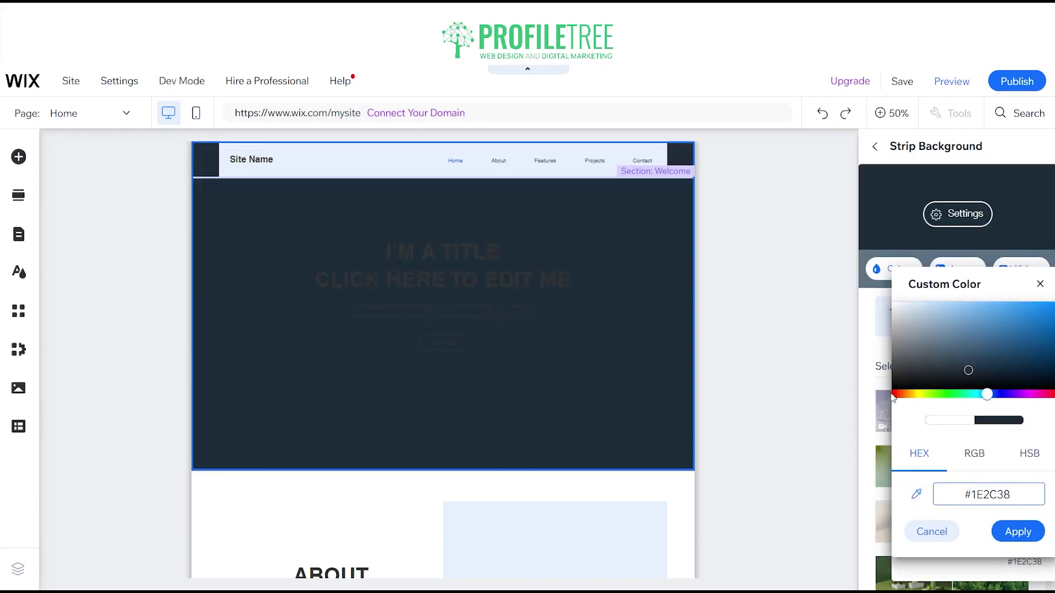
{"action": "left_click", "coordinate": [1019, 532]}
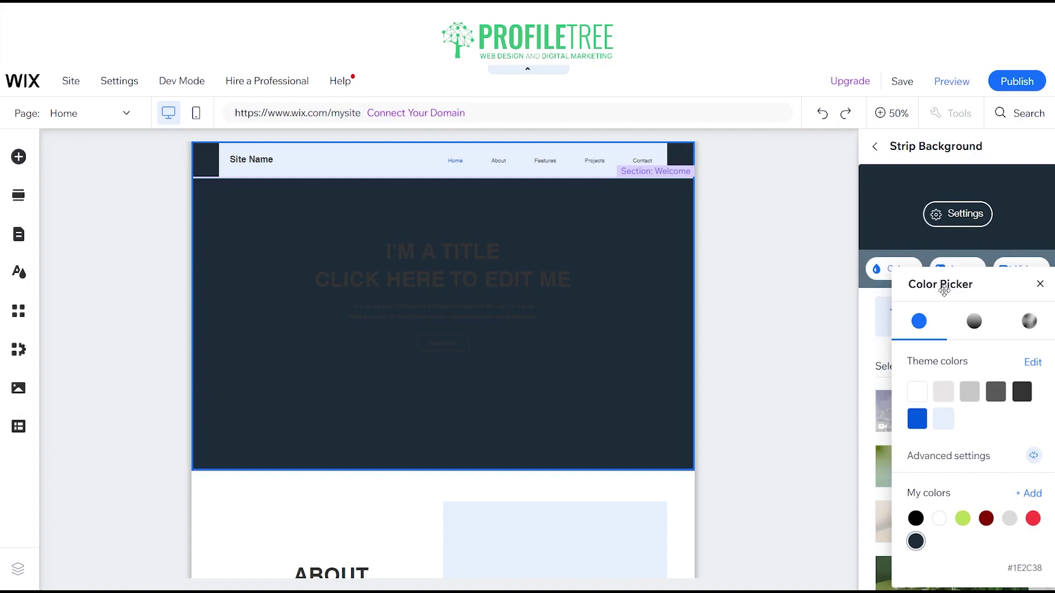
{"action": "left_click", "coordinate": [1039, 284]}
{"action": "left_click", "coordinate": [425, 275]}
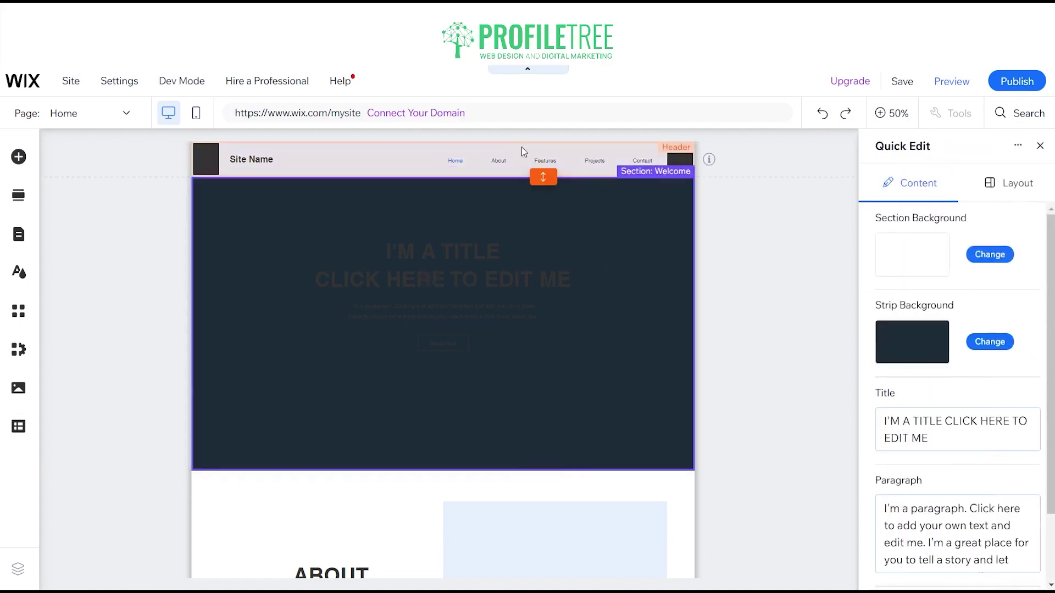
- Set the first header column's background to the saved navy #1E2C38 swatch
{"action": "left_click", "coordinate": [433, 150]}
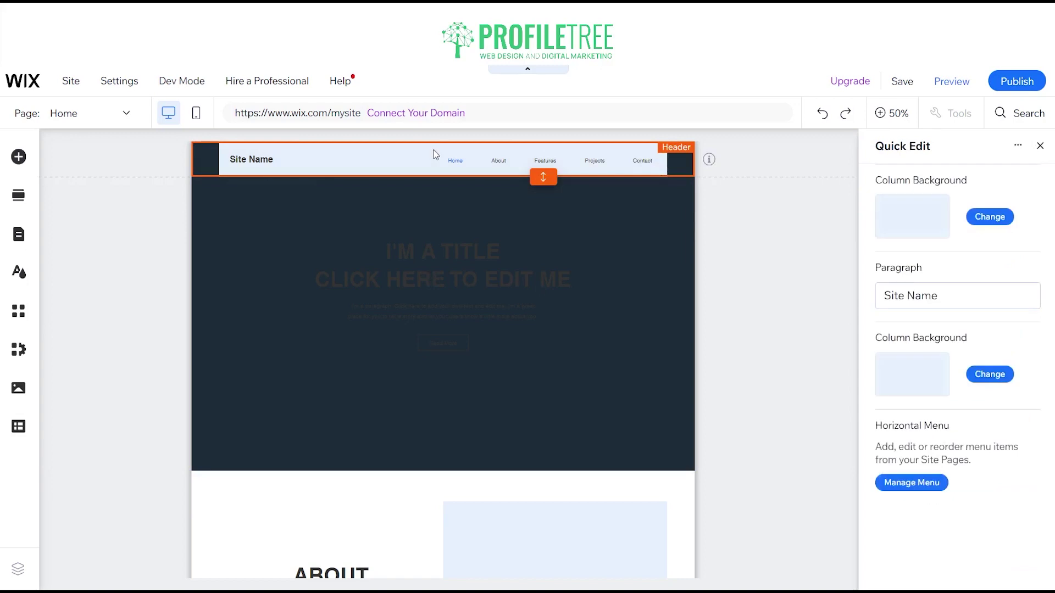
{"action": "left_click", "coordinate": [990, 217]}
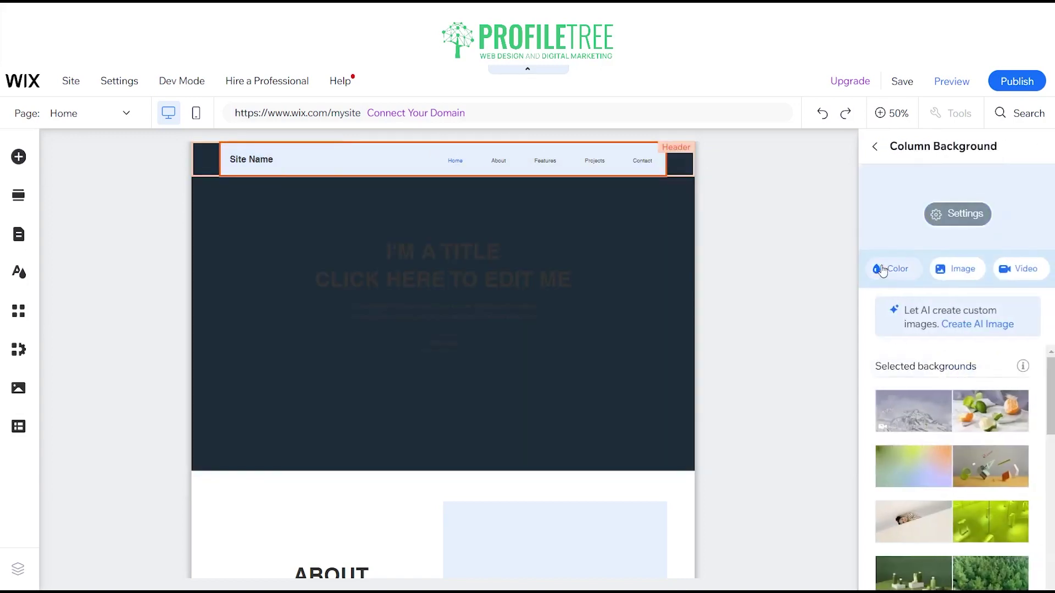
{"action": "left_click", "coordinate": [886, 270]}
{"action": "left_click", "coordinate": [904, 539]}
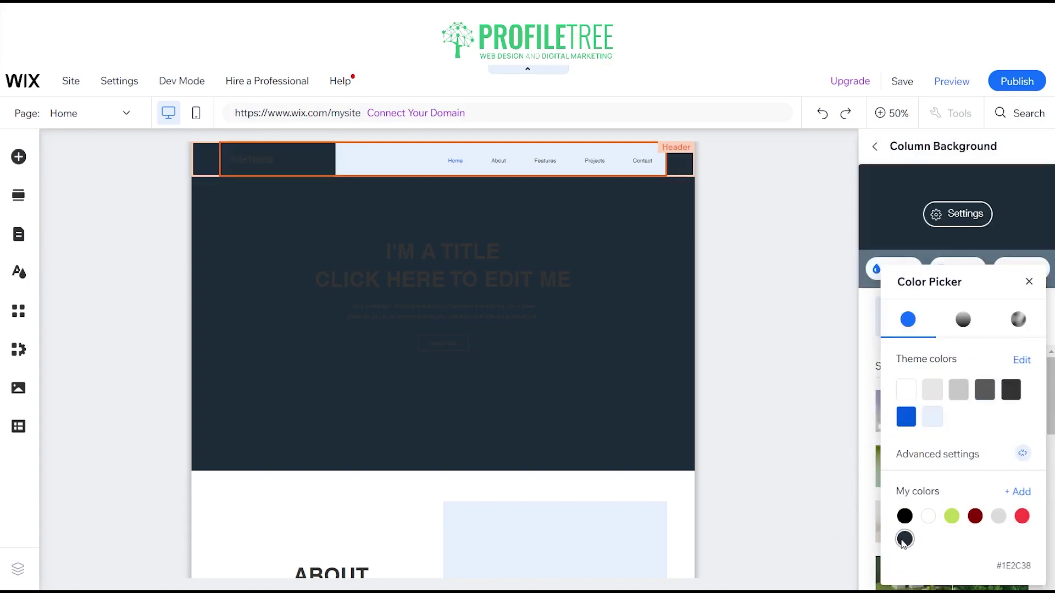
{"action": "left_click", "coordinate": [1030, 280]}
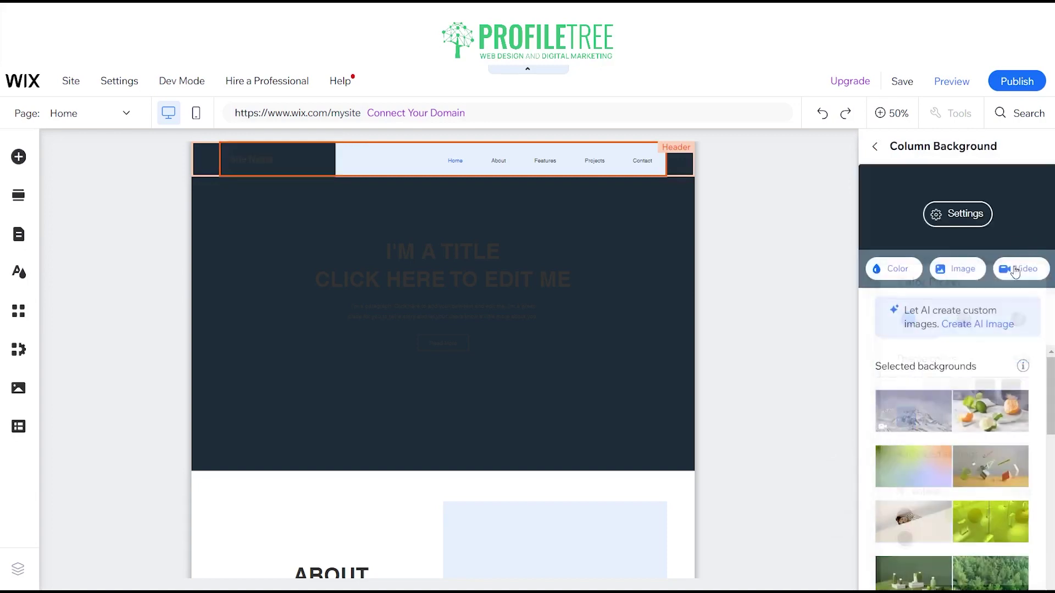
- Set the second header column's background to the same navy #1E2C38 and close Quick Edit
{"action": "left_click", "coordinate": [874, 146]}
{"action": "left_click", "coordinate": [989, 376]}
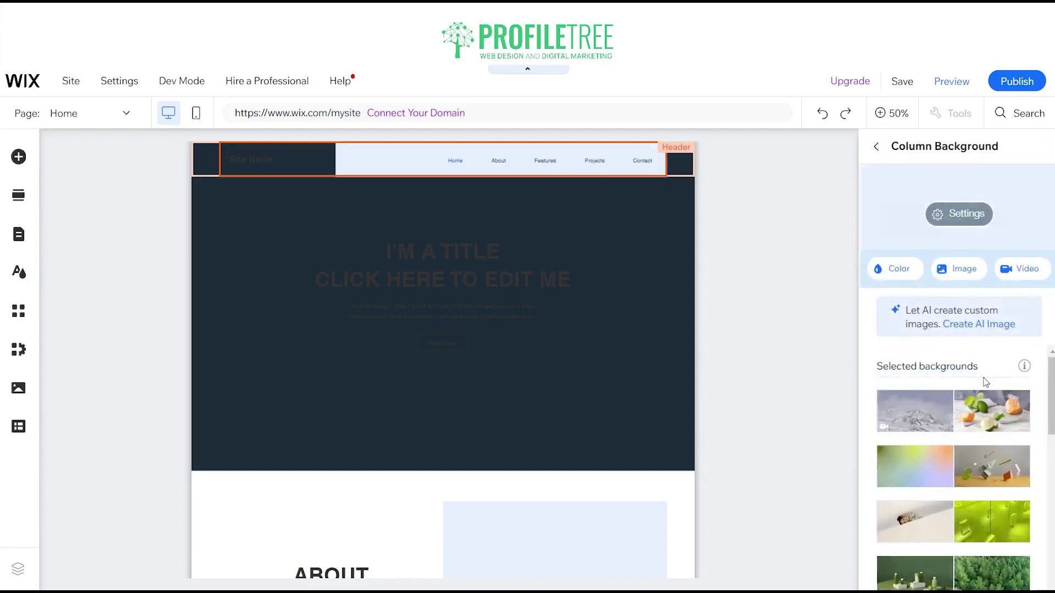
{"action": "left_click", "coordinate": [907, 266]}
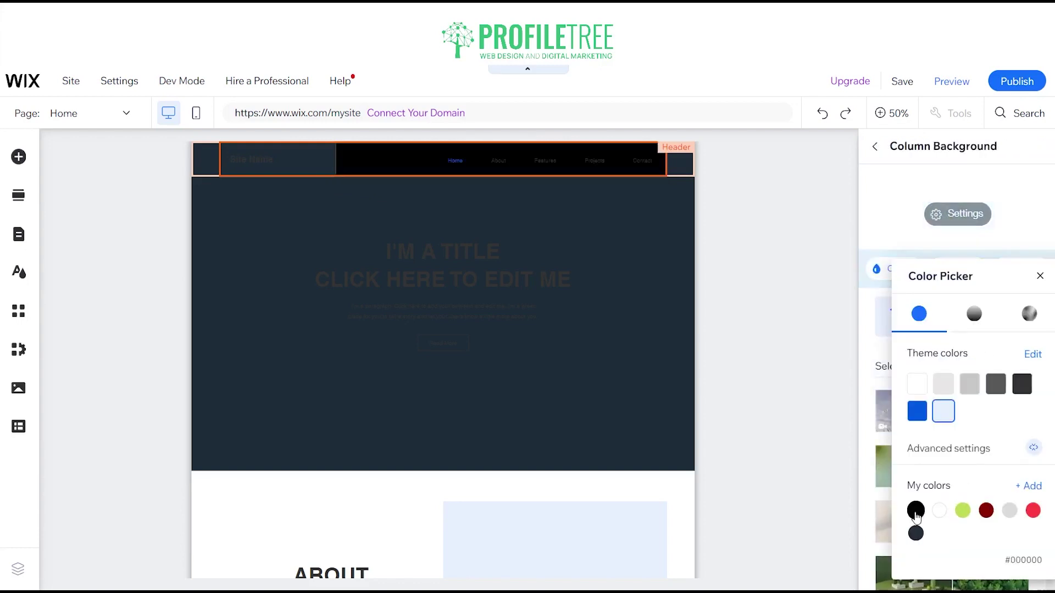
{"action": "left_click", "coordinate": [924, 530]}
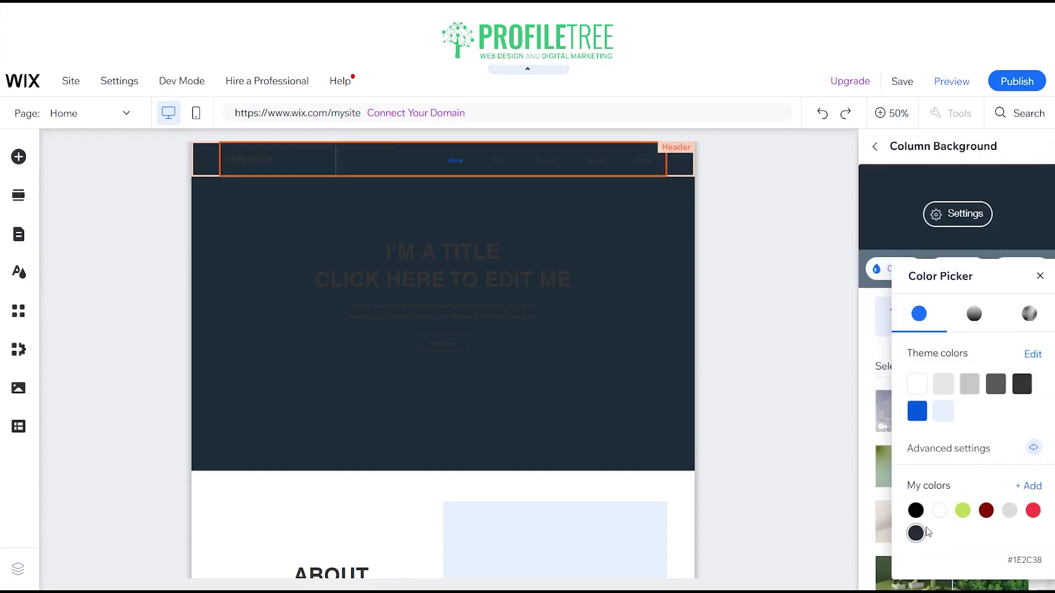
{"action": "left_click", "coordinate": [1039, 275]}
{"action": "left_click", "coordinate": [881, 148]}
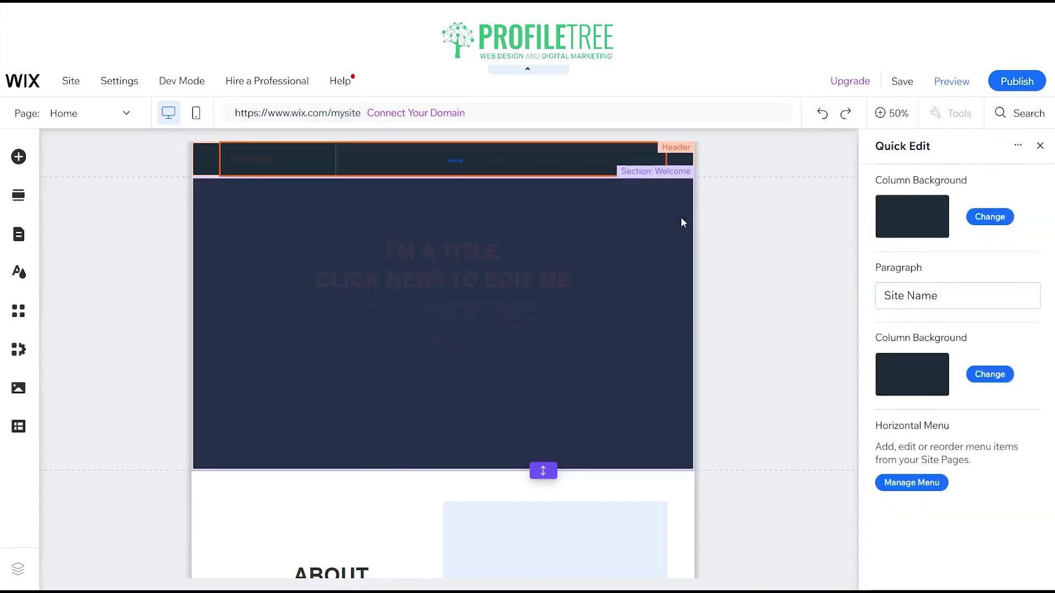
{"action": "left_click", "coordinate": [681, 218]}
{"action": "left_click", "coordinate": [1041, 145]}
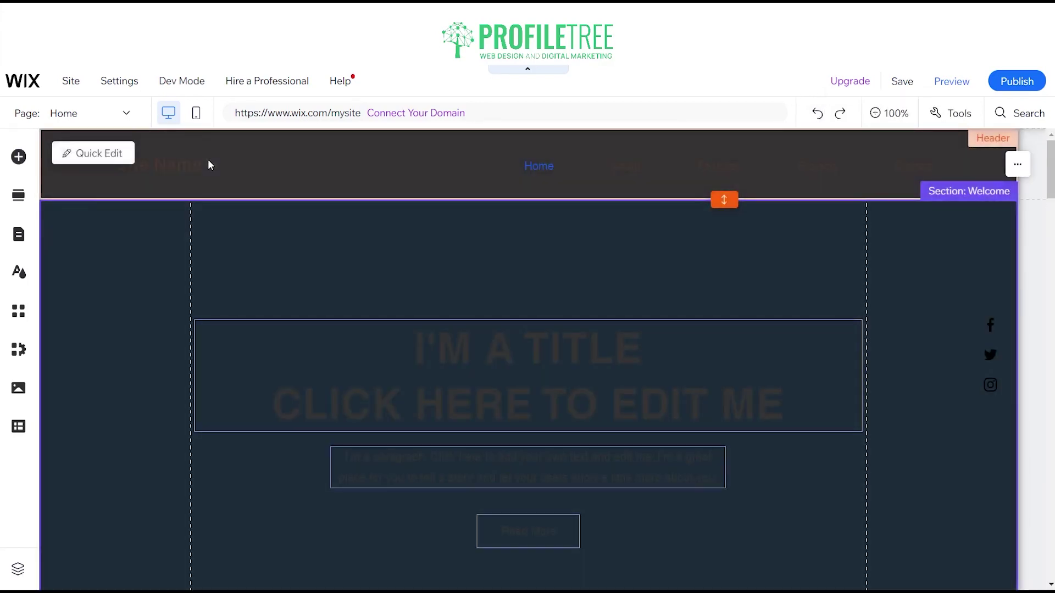
- Edit the header's site-name text, clearing the placeholder Site Name
{"action": "left_click", "coordinate": [208, 161]}
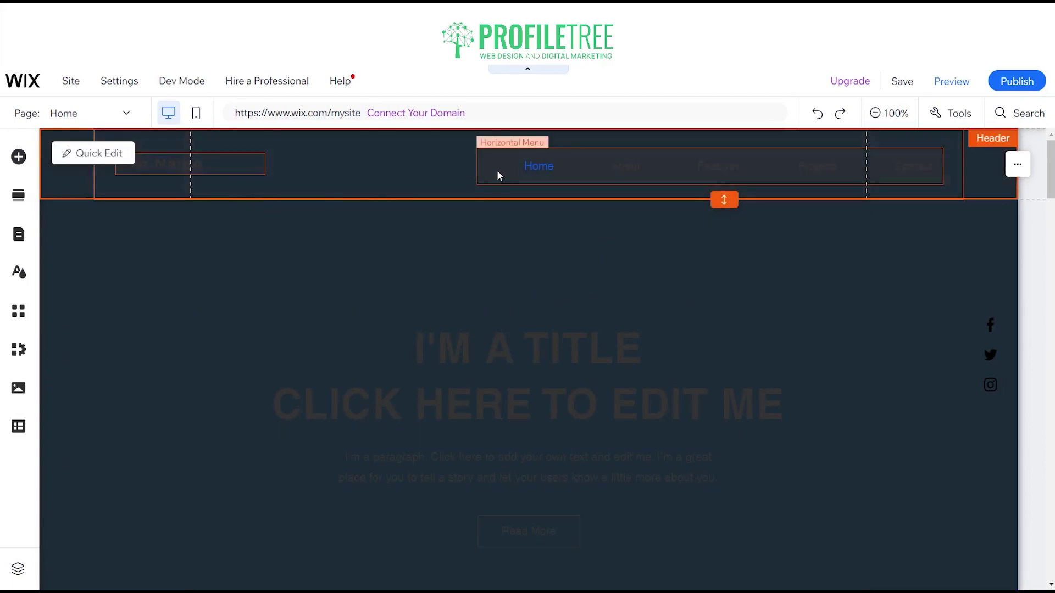
{"action": "left_click", "coordinate": [235, 163]}
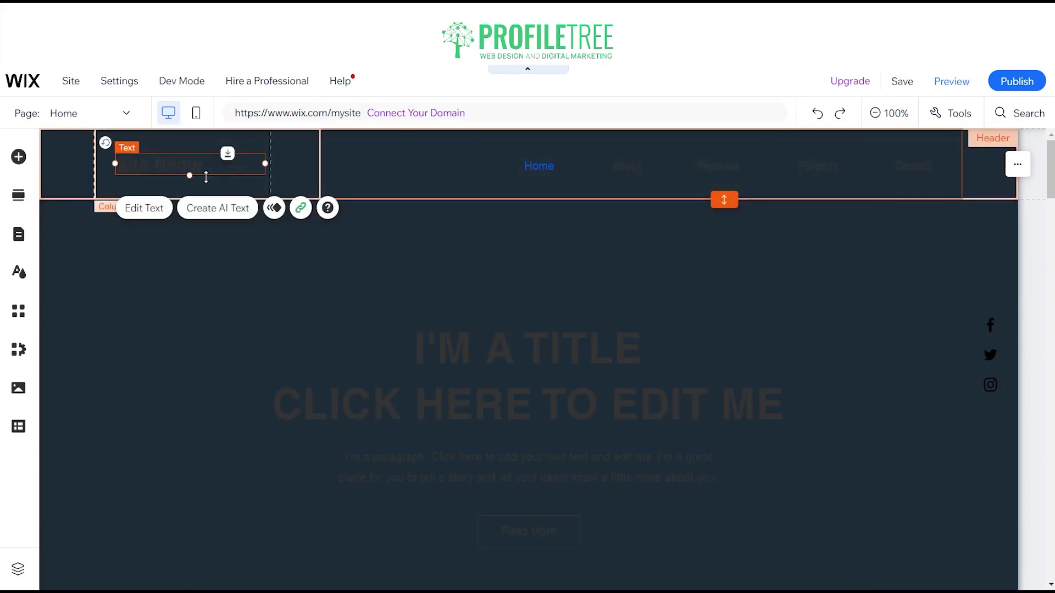
{"action": "left_click", "coordinate": [141, 207]}
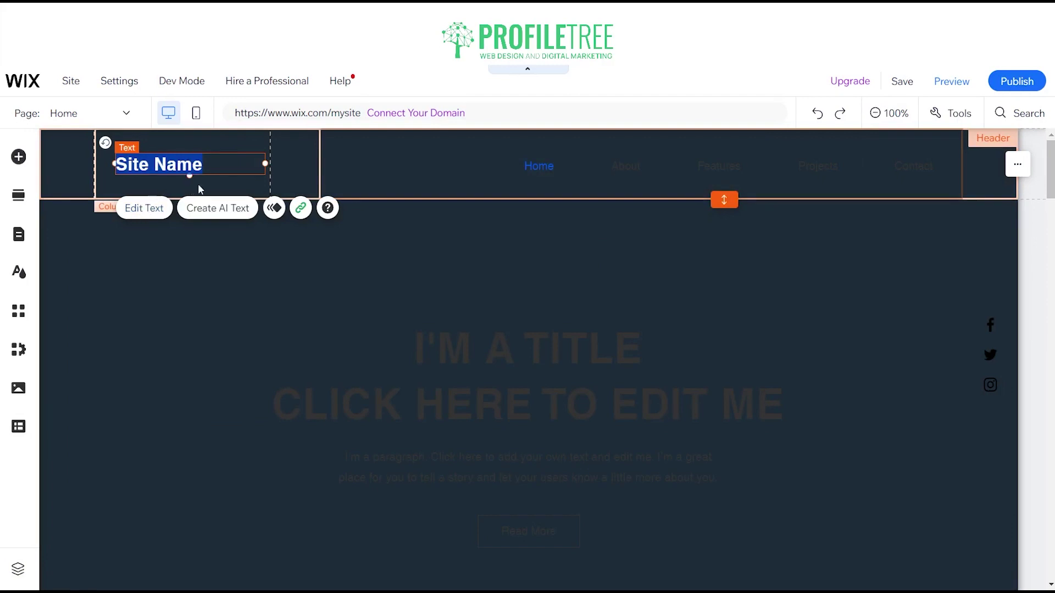
{"action": "key", "text": "BackSpace"}
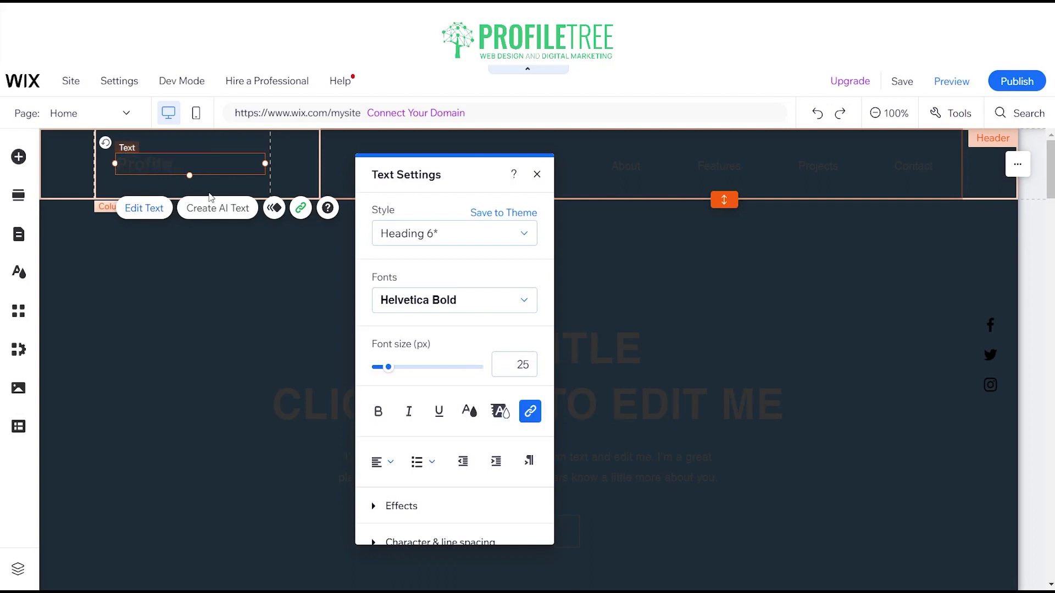
{"action": "type", "text": "Profile"}
{"action": "key", "text": "ctrl+a"}
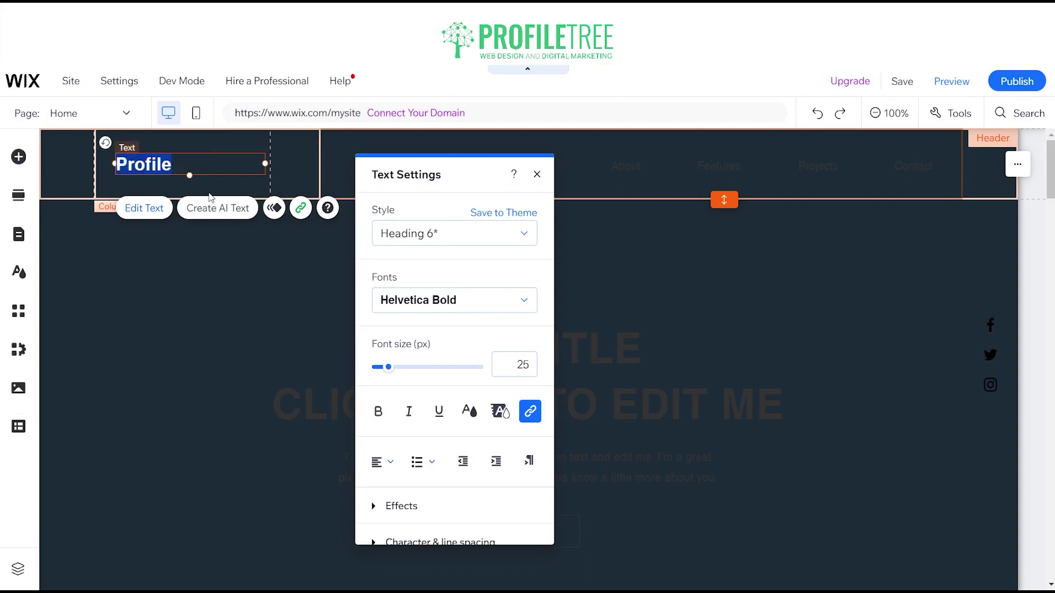
{"action": "key", "text": "BackSpace"}
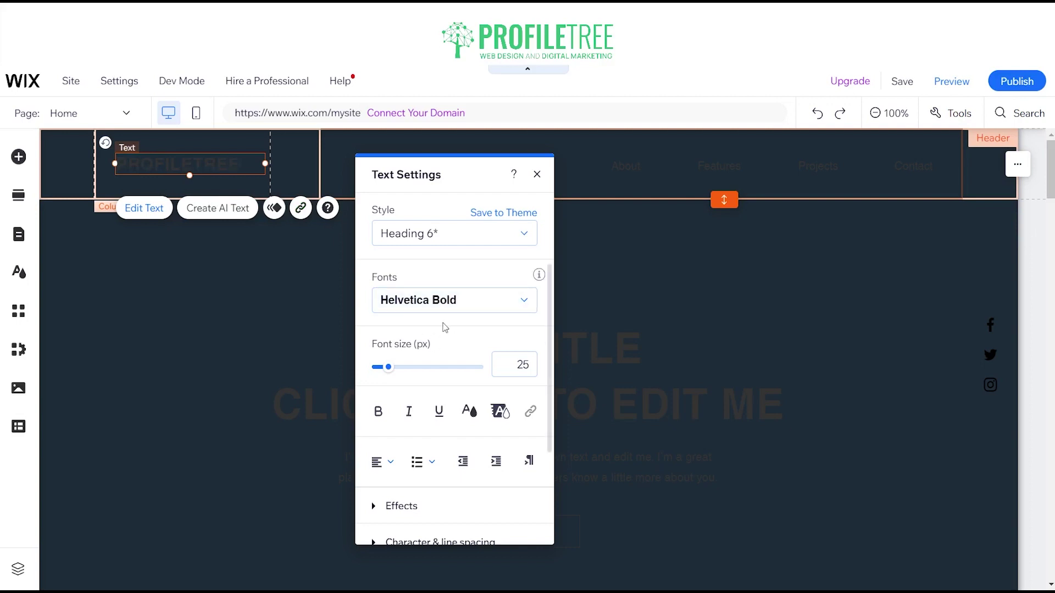
- Add green #33BC77 as a new custom text colour
{"action": "left_click", "coordinate": [470, 414]}
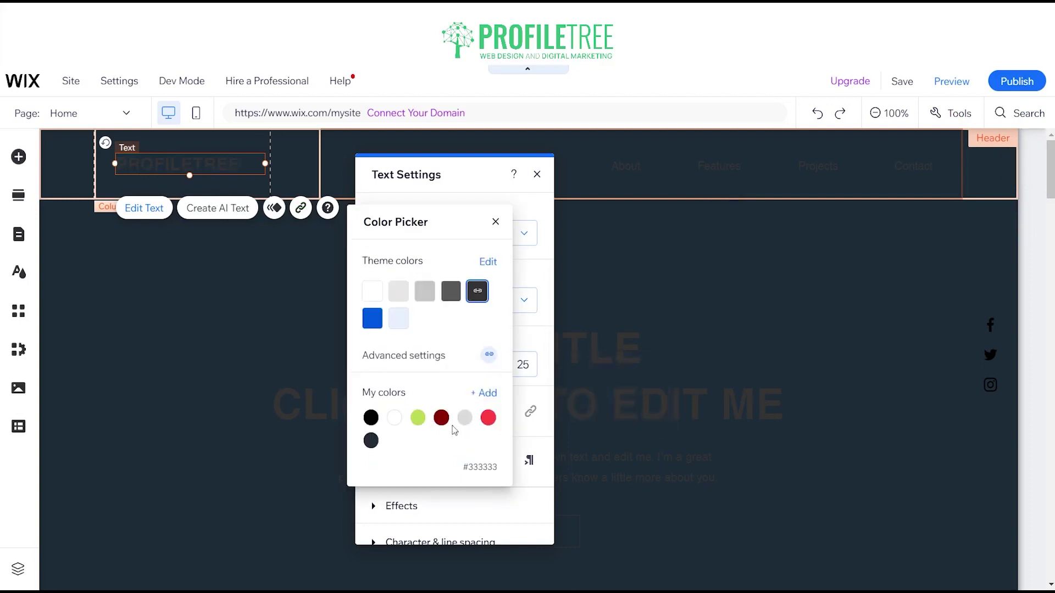
{"action": "left_click", "coordinate": [490, 399]}
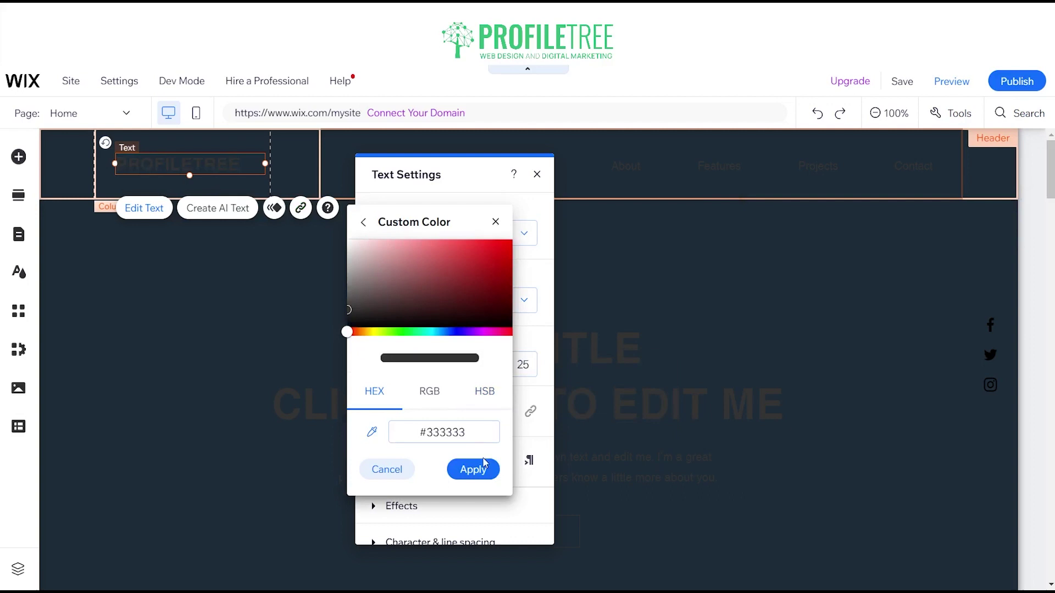
{"action": "double_click", "coordinate": [448, 432]}
{"action": "type", "text": "33BC77"}
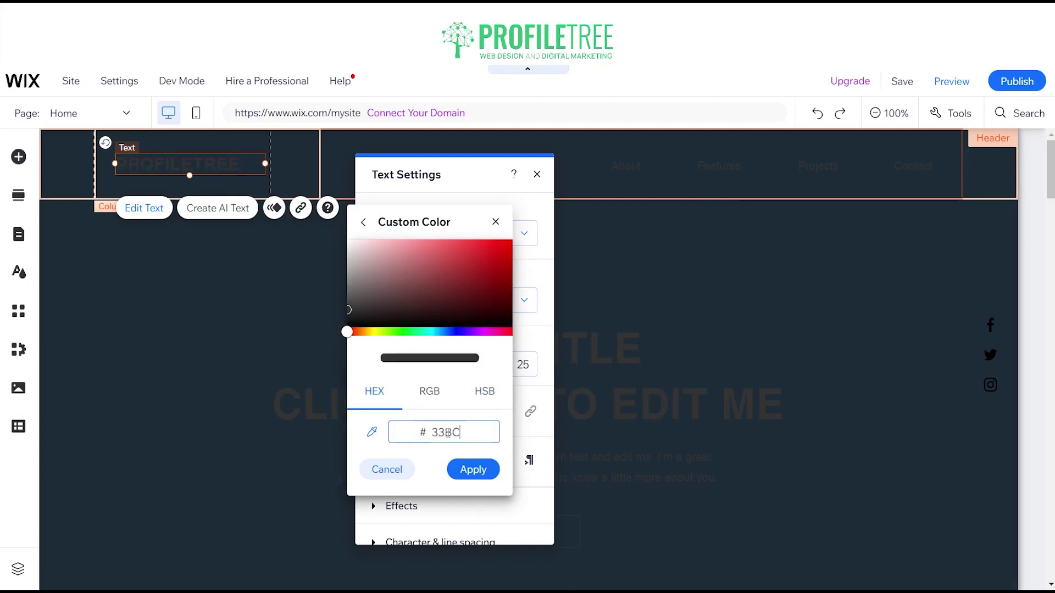
{"action": "left_click", "coordinate": [473, 470]}
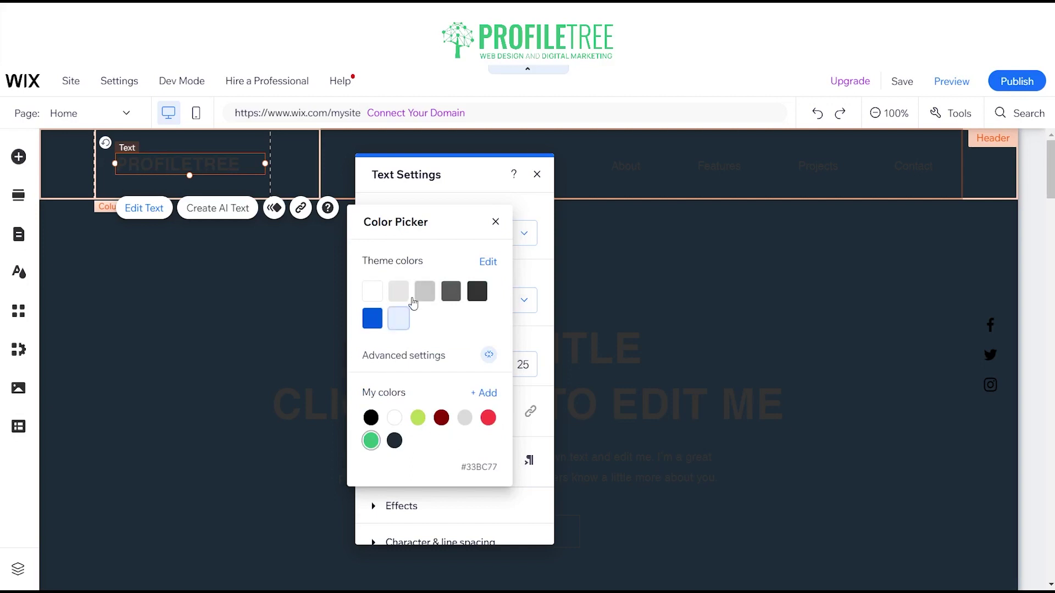
{"action": "left_click", "coordinate": [495, 222]}
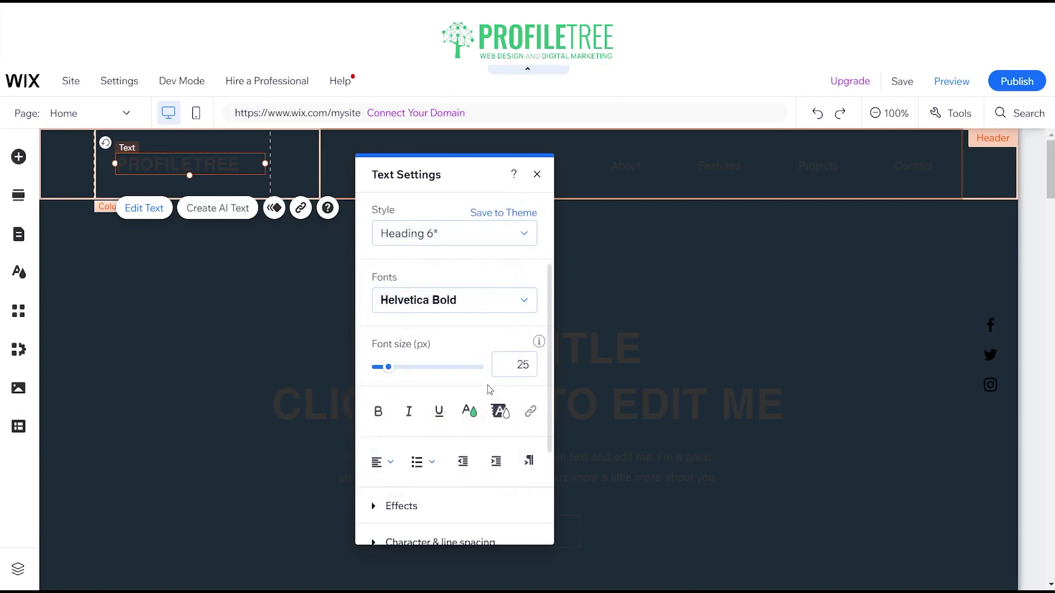
- Apply the saved green #33BC77 to the PROFILETREE logo text
{"action": "left_click", "coordinate": [172, 165]}
{"action": "double_click", "coordinate": [179, 164]}
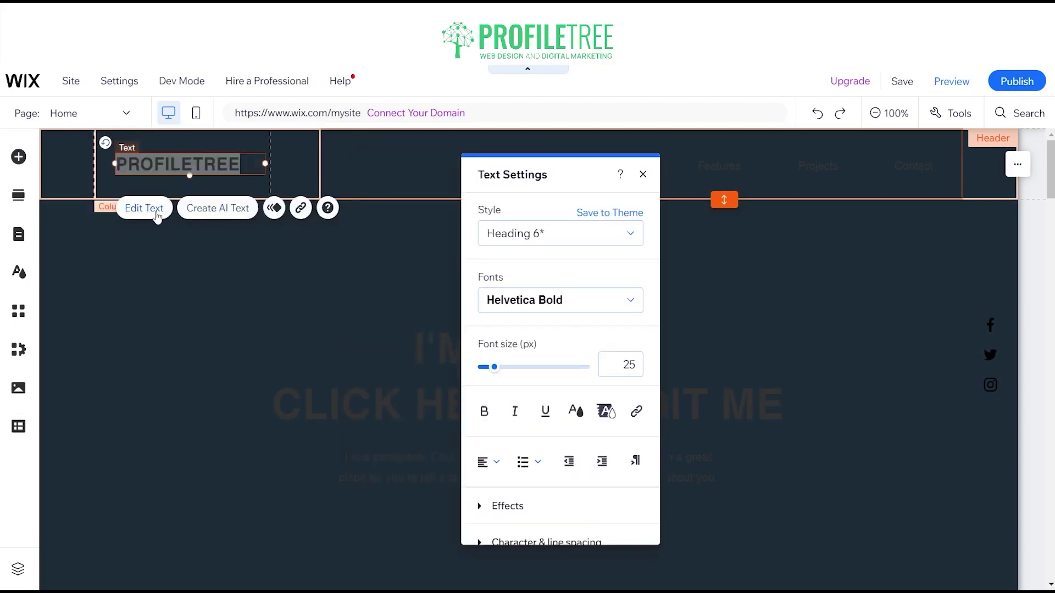
{"action": "left_click", "coordinate": [575, 410]}
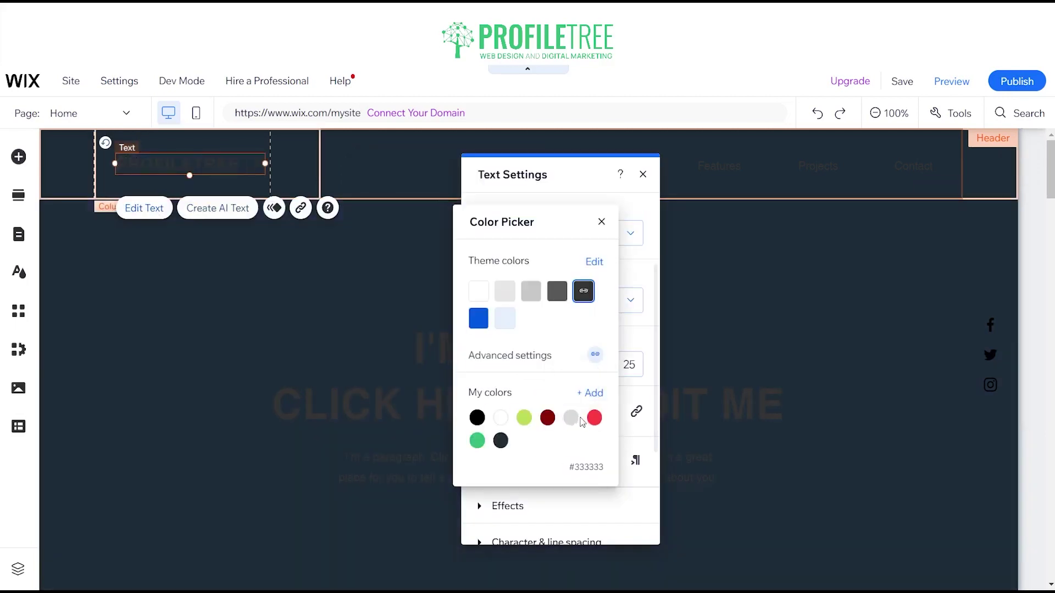
{"action": "left_click", "coordinate": [477, 441]}
{"action": "left_click", "coordinate": [601, 222]}
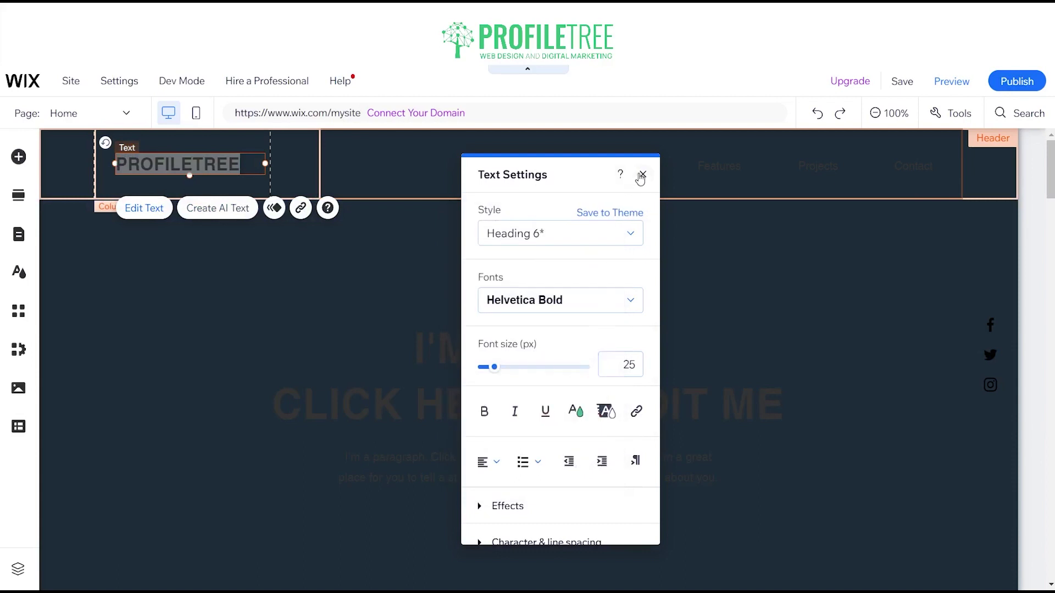
{"action": "left_click", "coordinate": [643, 174]}
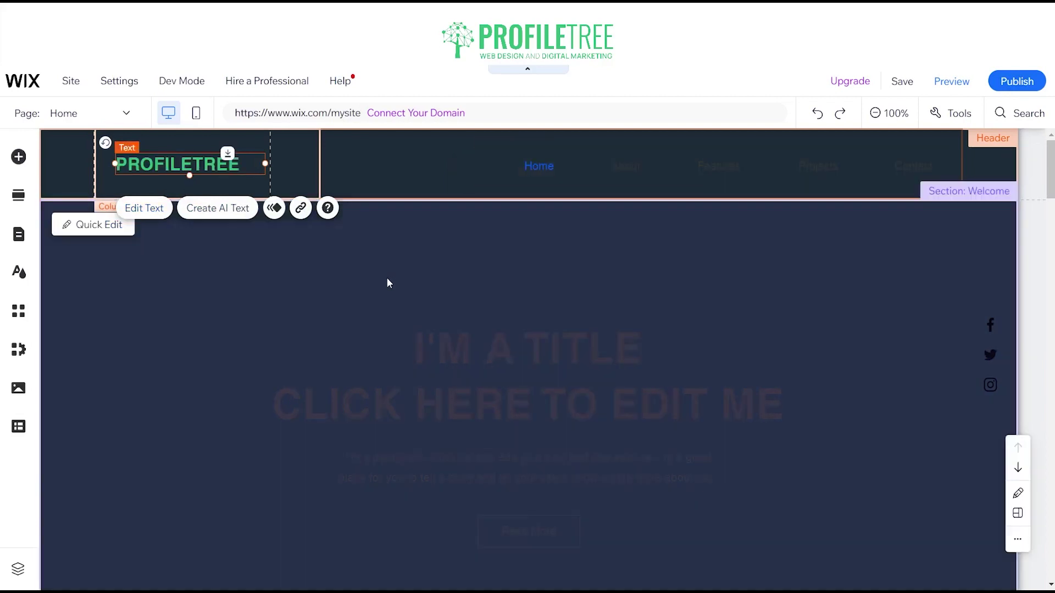
{"action": "left_click", "coordinate": [609, 162]}
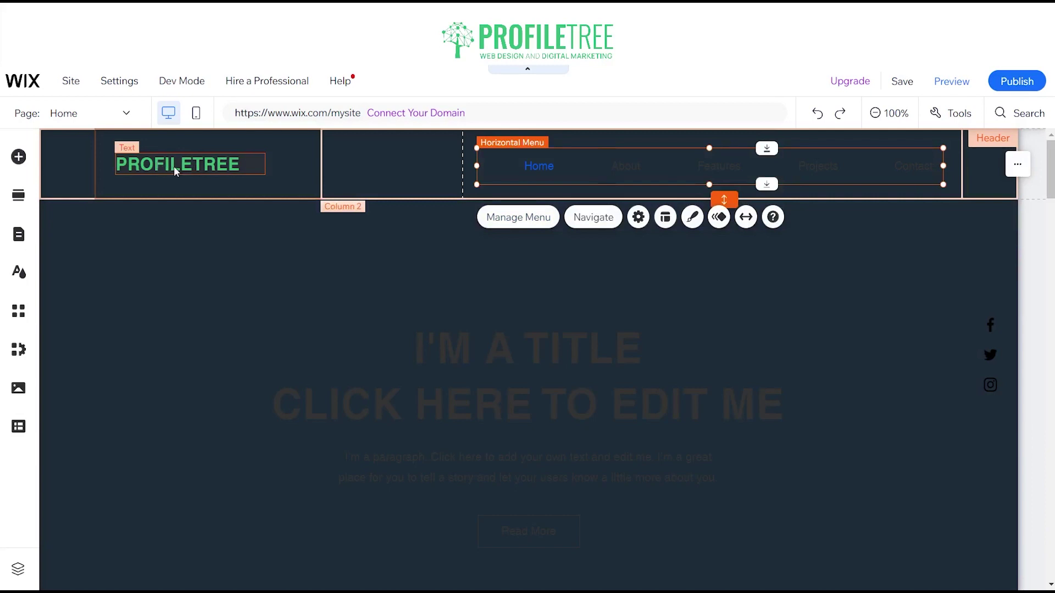
- Select the header navigation menu and start customising its design
{"action": "left_click", "coordinate": [191, 162]}
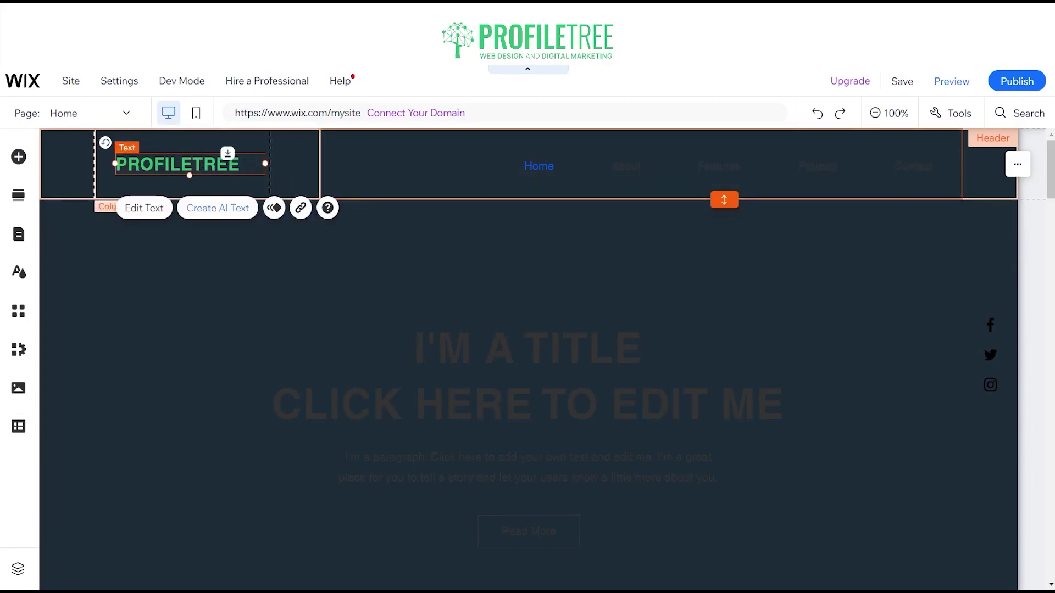
{"action": "left_click", "coordinate": [673, 166]}
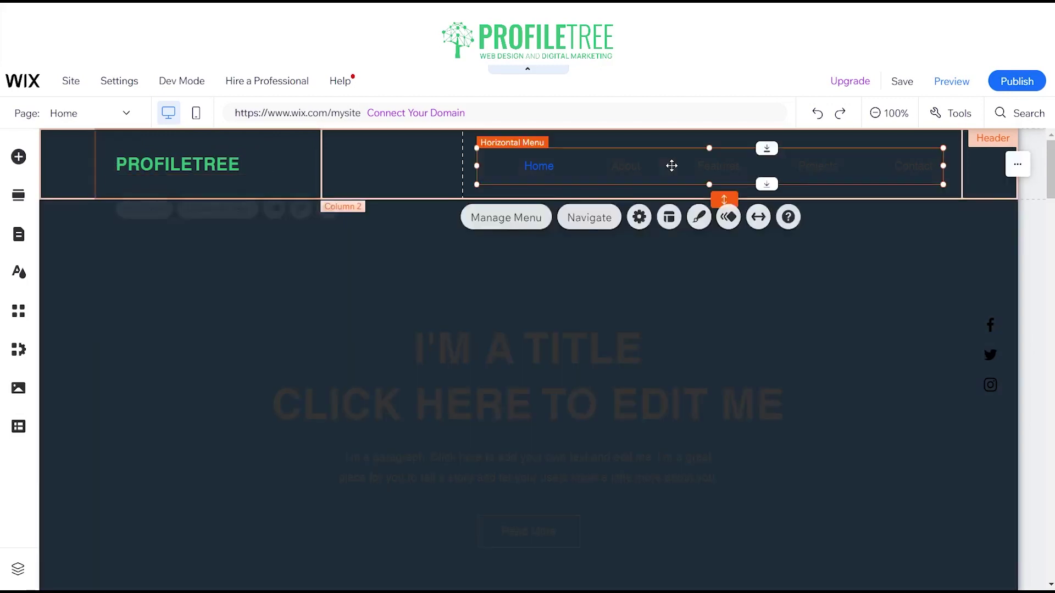
{"action": "left_click", "coordinate": [513, 216]}
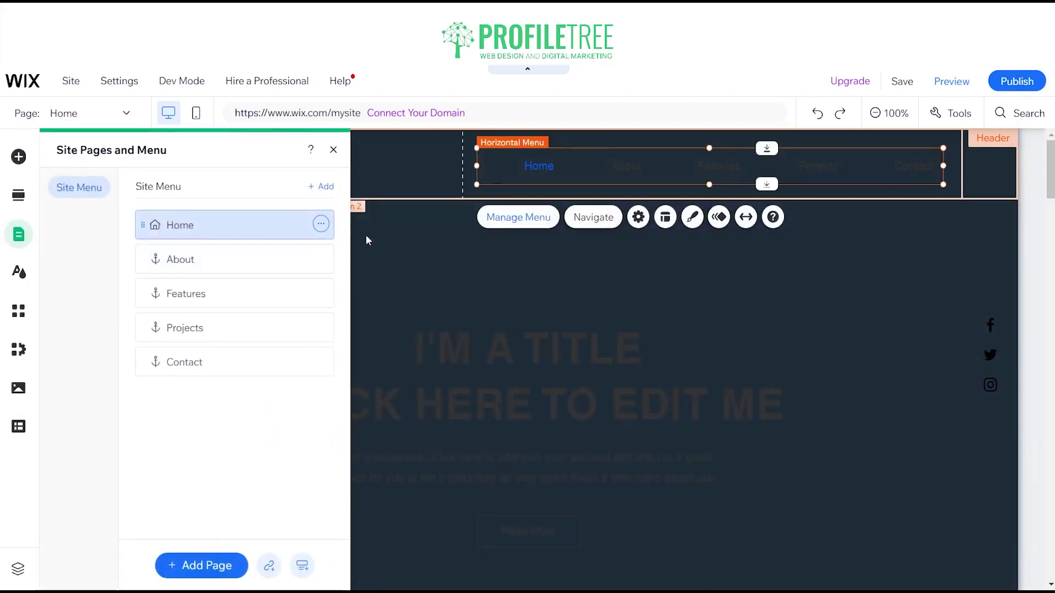
{"action": "left_click", "coordinate": [333, 150]}
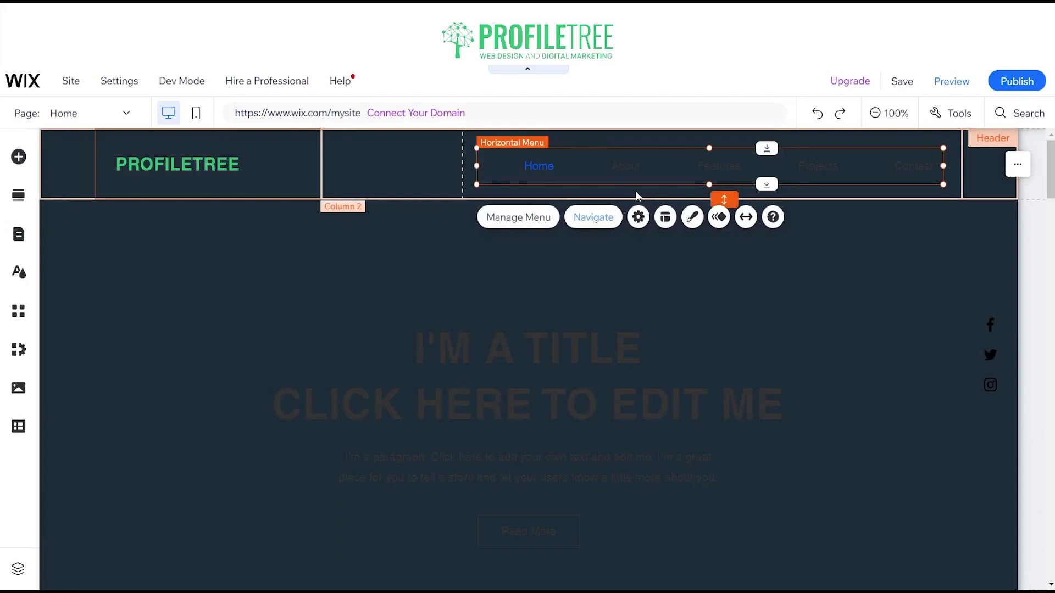
{"action": "left_click", "coordinate": [692, 217]}
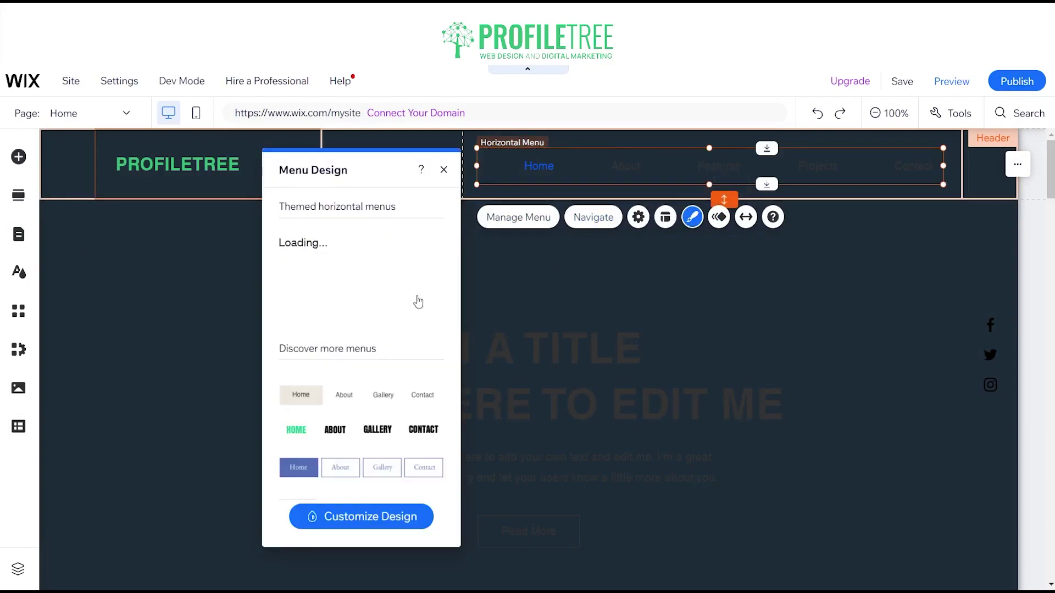
{"action": "left_click", "coordinate": [334, 519]}
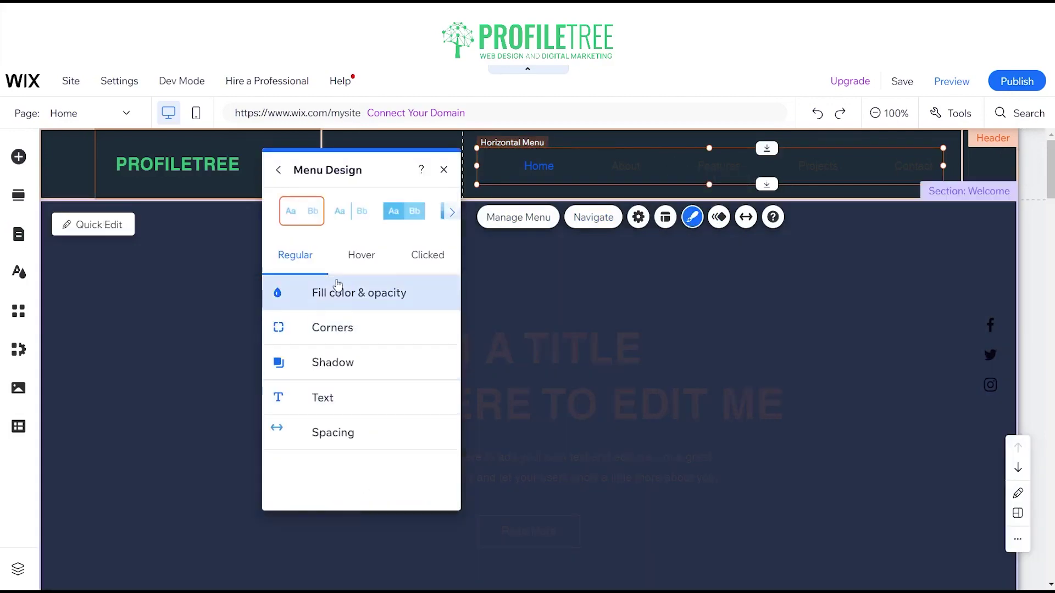
- Set the menu's hover text colour to white and regular text to green
{"action": "left_click", "coordinate": [320, 288]}
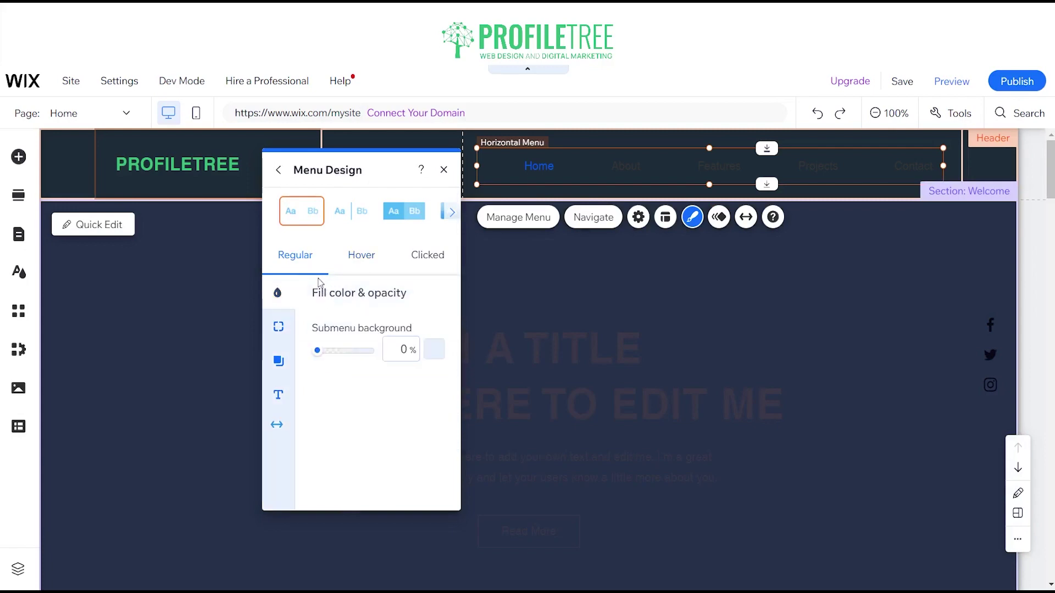
{"action": "left_click", "coordinate": [369, 254]}
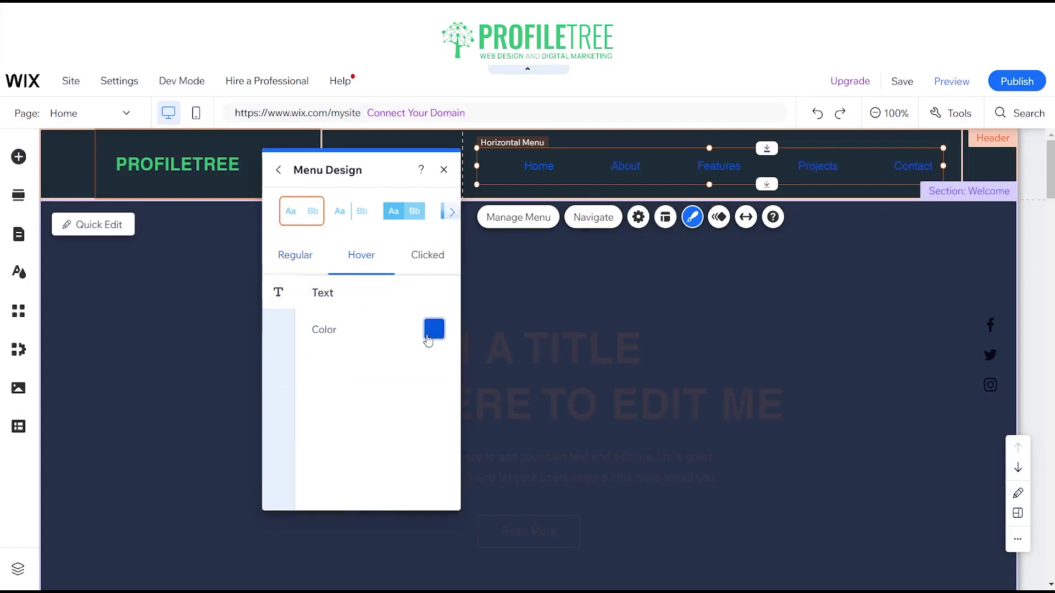
{"action": "left_click", "coordinate": [429, 333]}
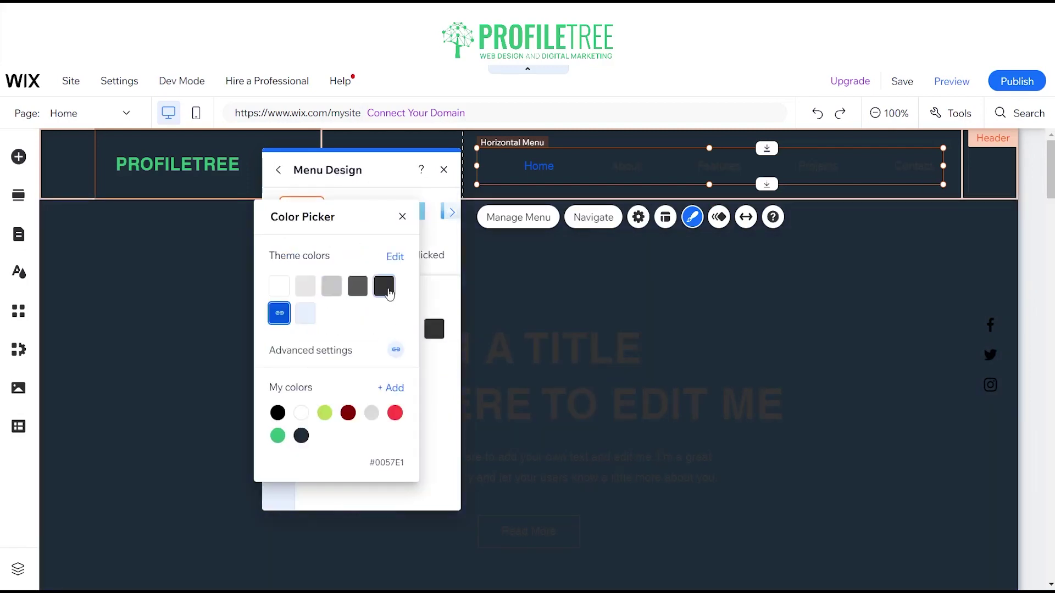
{"action": "left_click", "coordinate": [301, 413]}
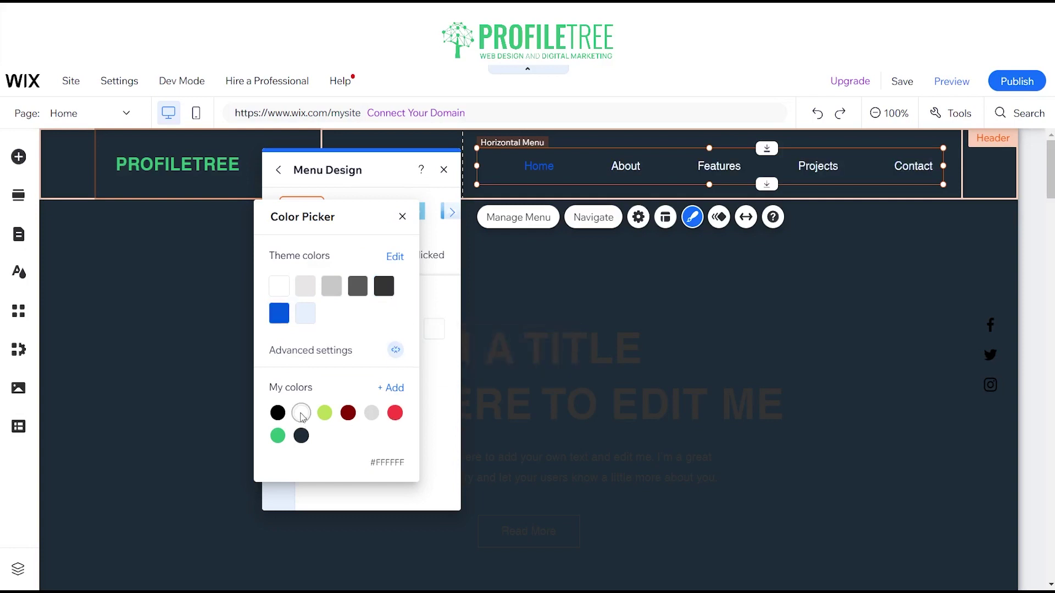
{"action": "left_click", "coordinate": [402, 219]}
{"action": "left_click", "coordinate": [294, 255]}
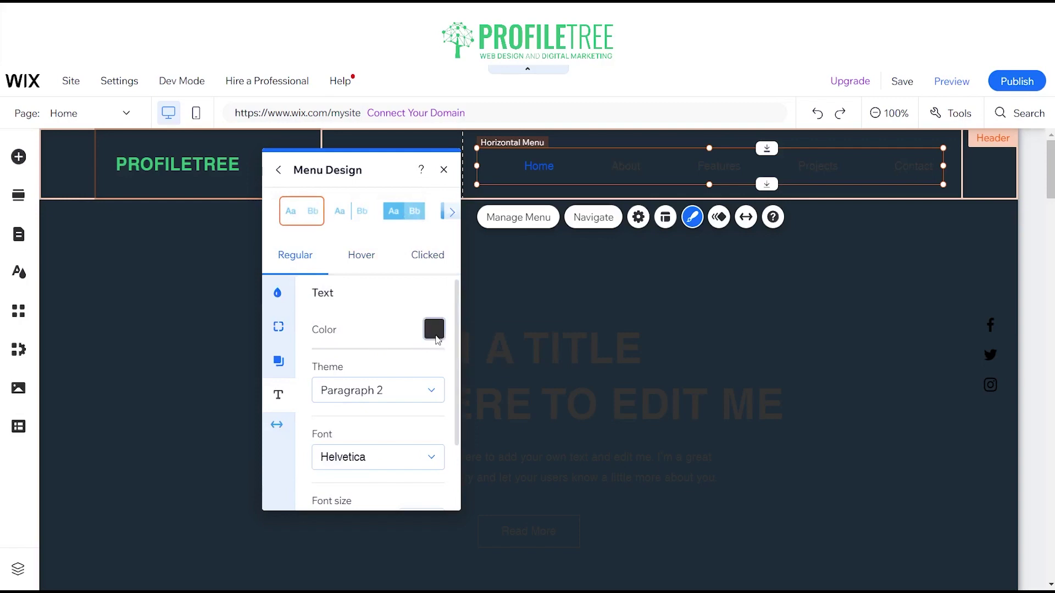
{"action": "left_click", "coordinate": [434, 330]}
{"action": "left_click", "coordinate": [277, 436]}
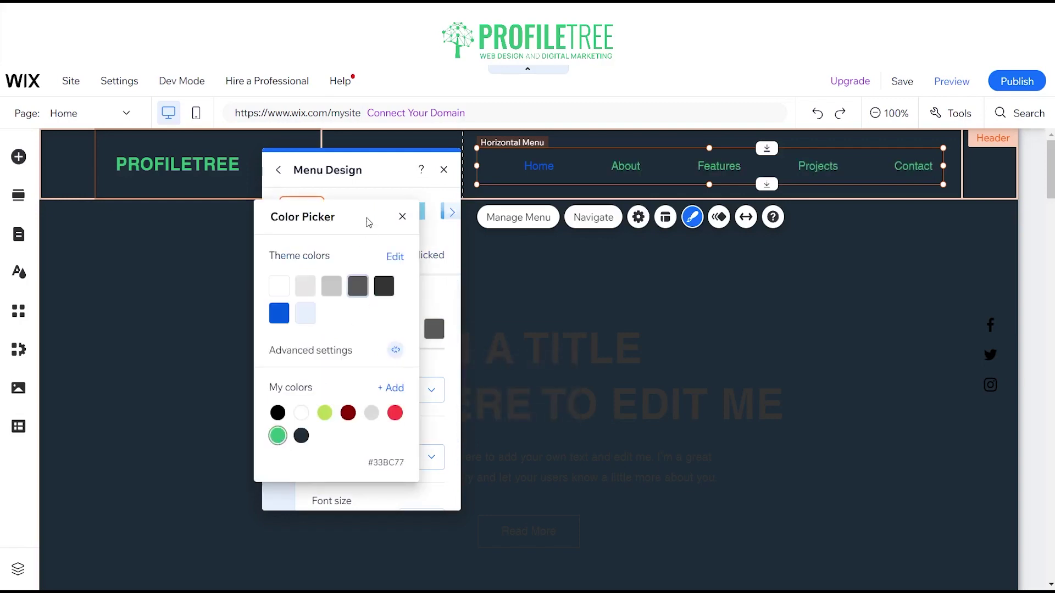
{"action": "left_click", "coordinate": [402, 217]}
- Set the clicked menu text colour to light grey #DBDBDB
{"action": "left_click", "coordinate": [431, 256]}
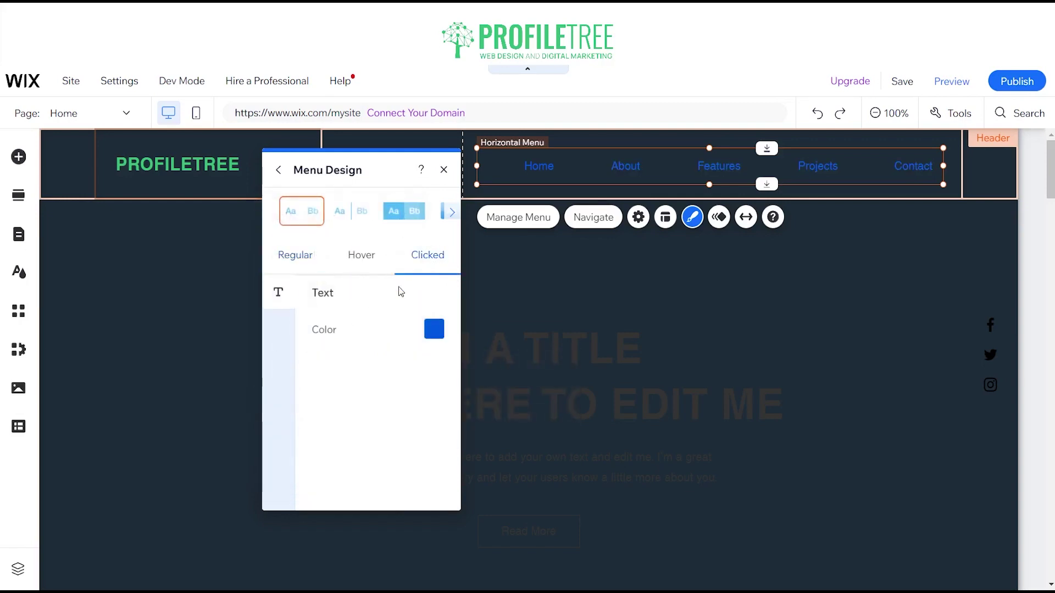
{"action": "left_click", "coordinate": [433, 331]}
{"action": "left_click", "coordinate": [301, 413]}
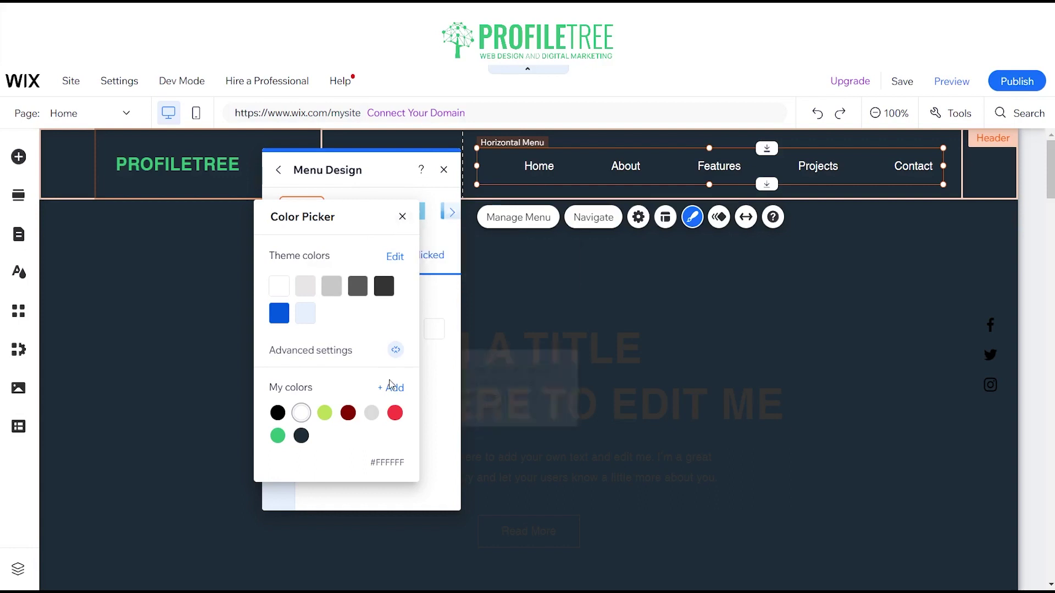
{"action": "left_click", "coordinate": [371, 415]}
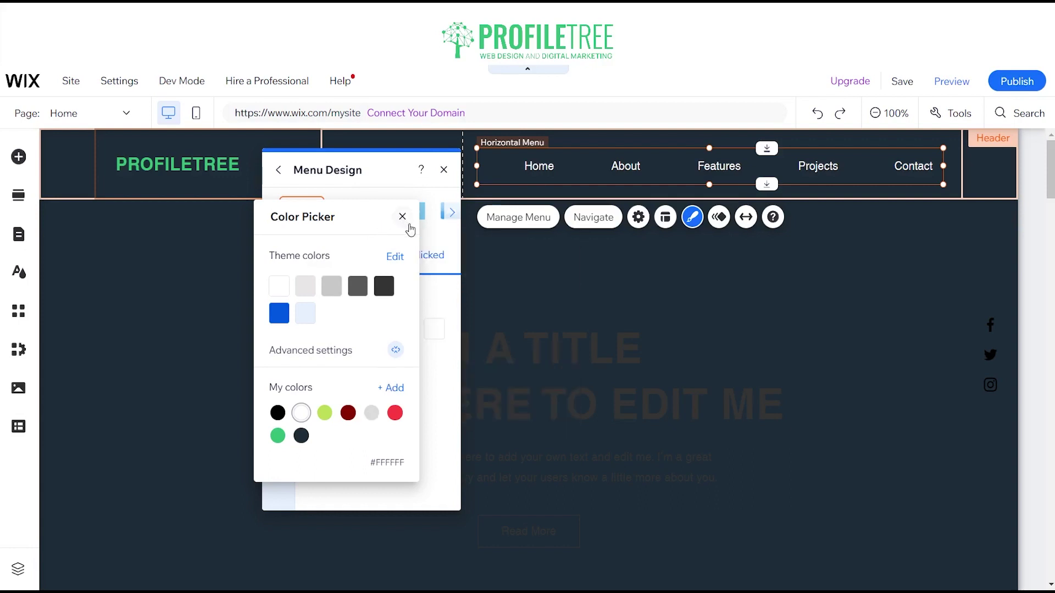
{"action": "left_click", "coordinate": [371, 412]}
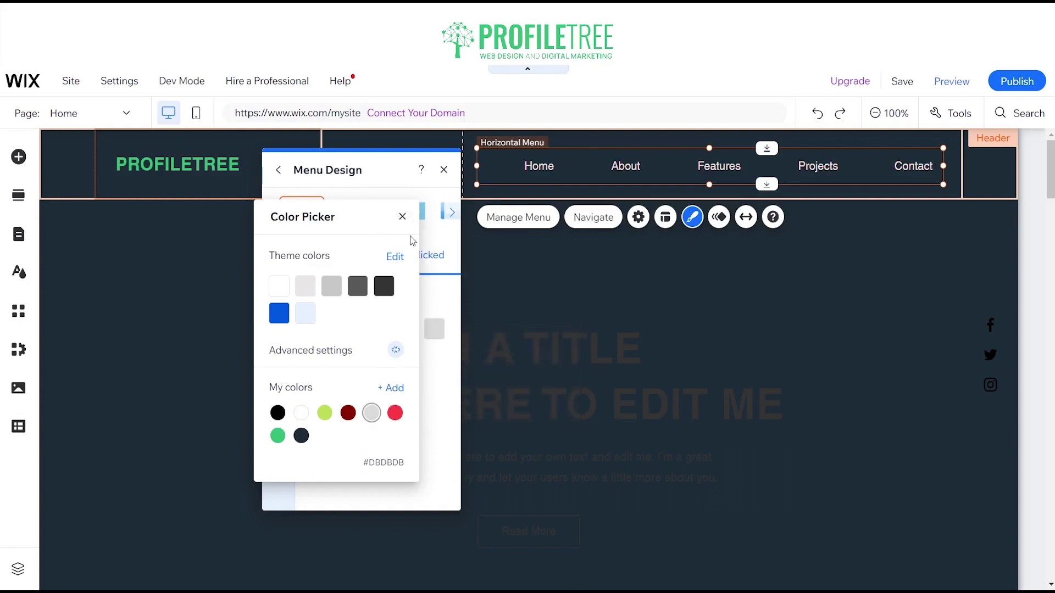
{"action": "left_click", "coordinate": [403, 215]}
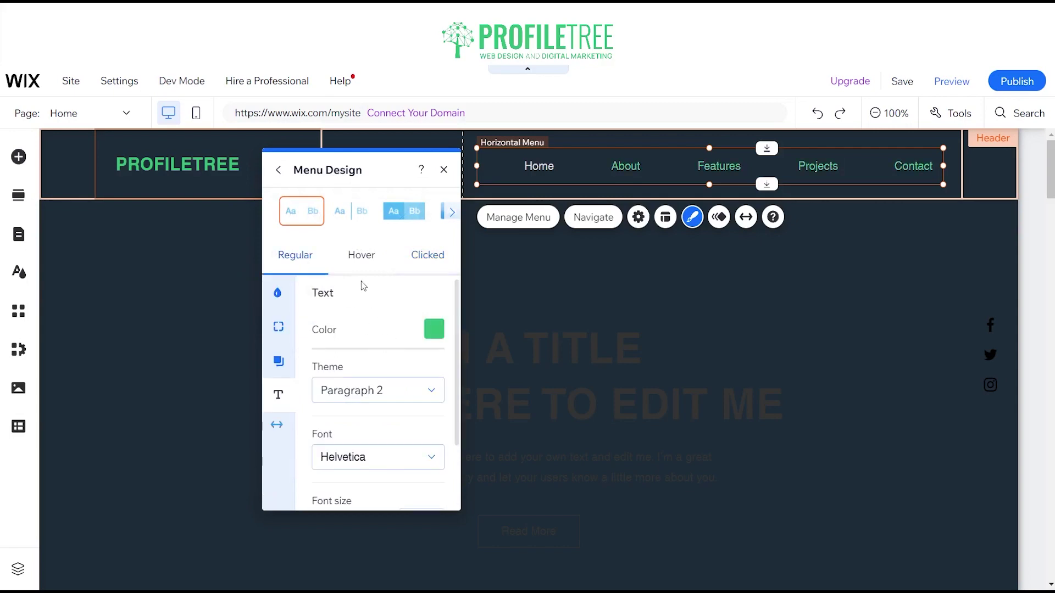
- Make the regular menu text white and the hover text light grey #DBDBDB
{"action": "left_click", "coordinate": [434, 329]}
{"action": "left_click", "coordinate": [302, 413]}
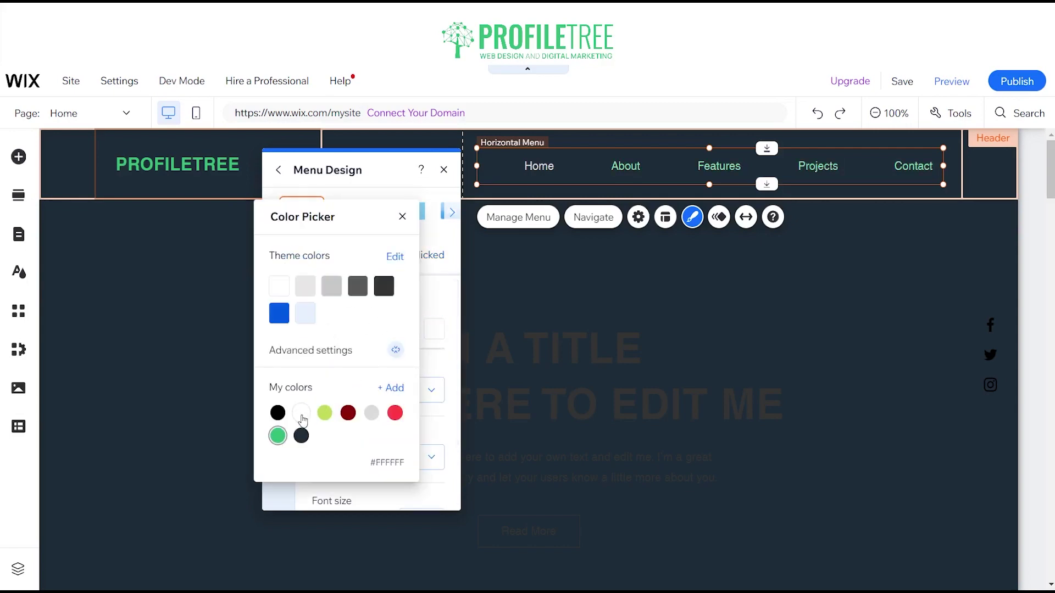
{"action": "left_click", "coordinate": [404, 218]}
{"action": "left_click", "coordinate": [376, 260]}
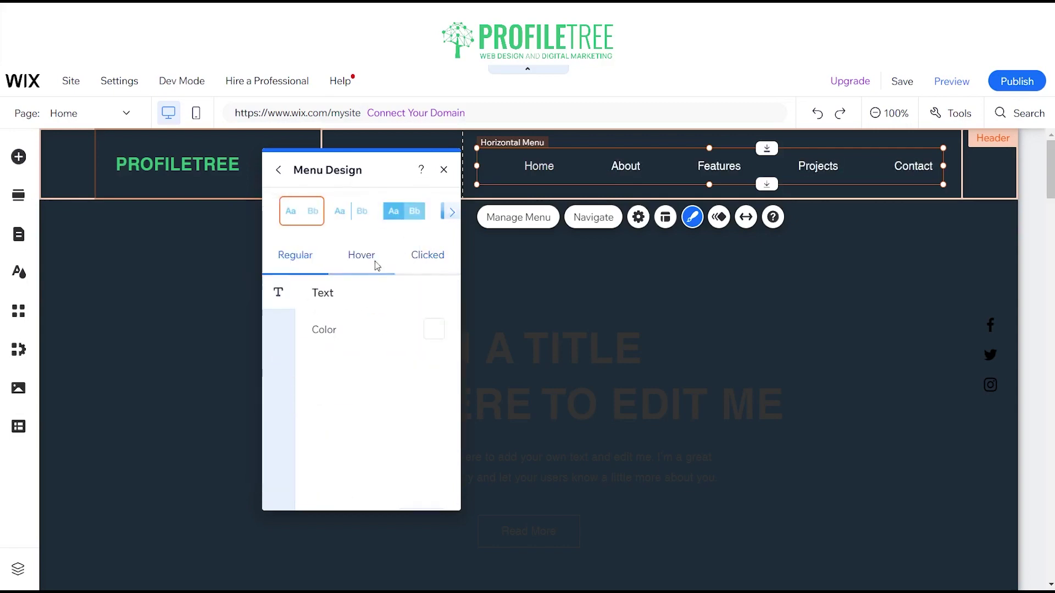
{"action": "left_click", "coordinate": [432, 336]}
{"action": "left_click", "coordinate": [371, 412]}
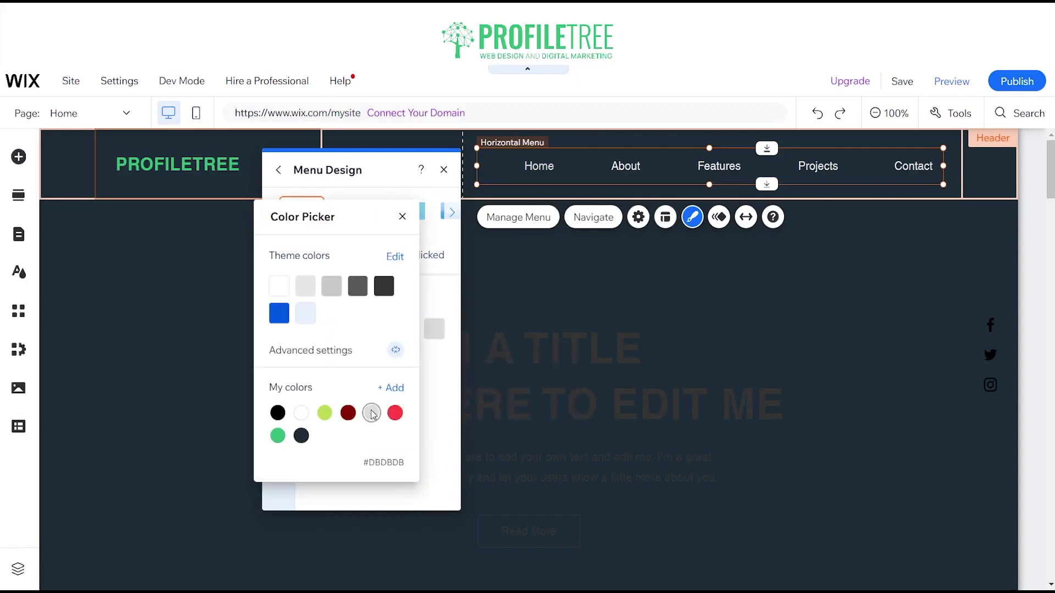
{"action": "left_click", "coordinate": [403, 216]}
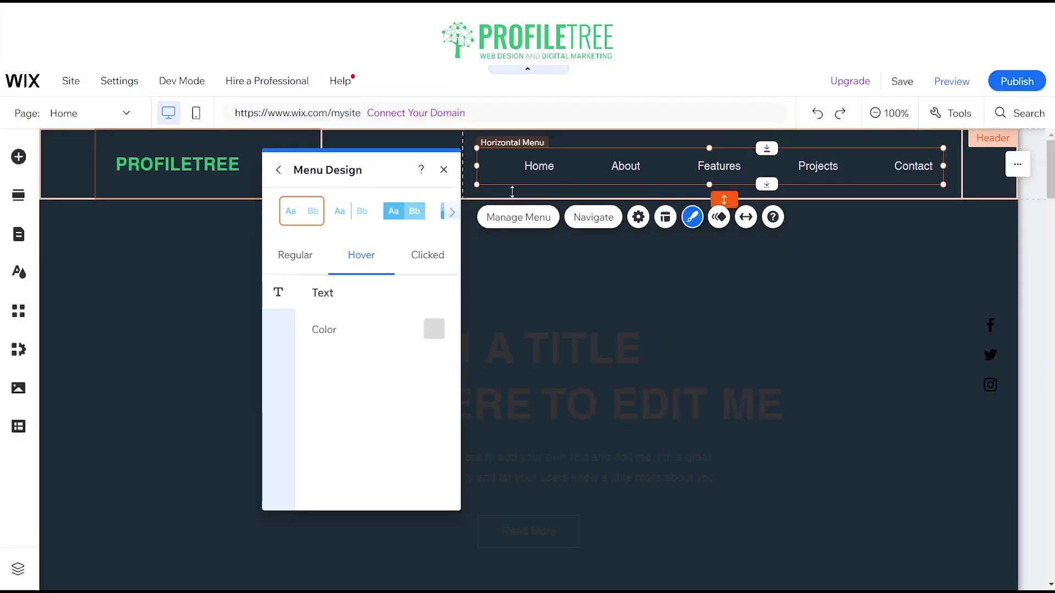
- Rename the About menu item to Services
{"action": "left_click", "coordinate": [537, 216]}
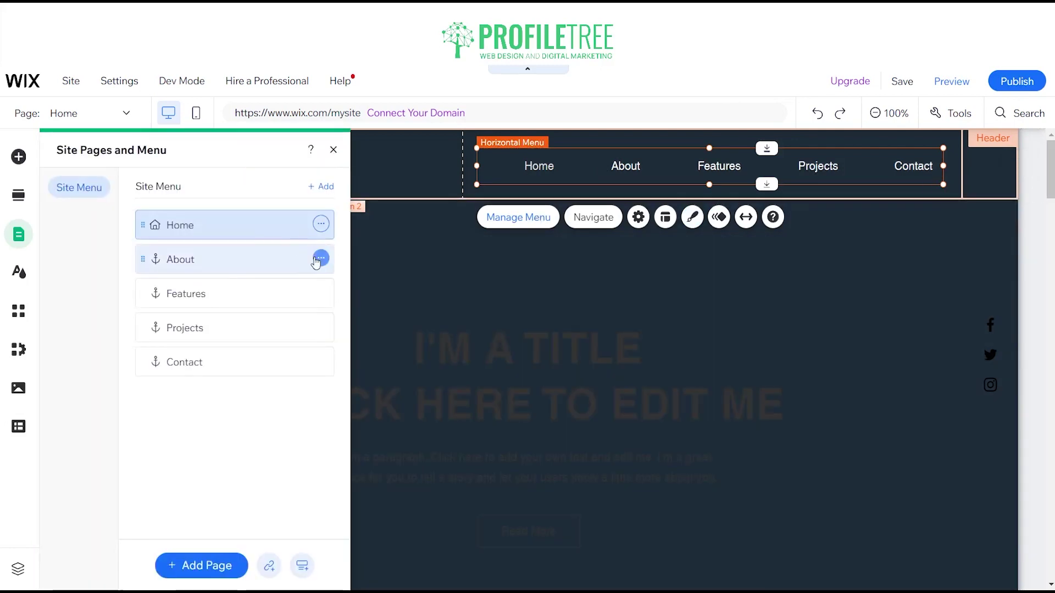
{"action": "left_click", "coordinate": [320, 258]}
{"action": "left_click", "coordinate": [382, 281]}
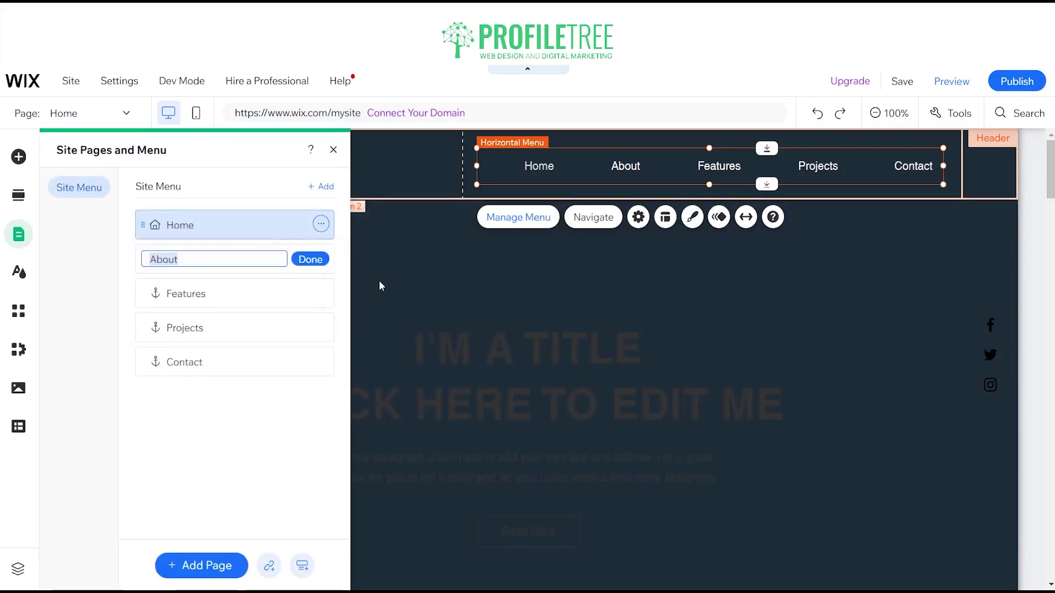
{"action": "type", "text": "sERVI"}
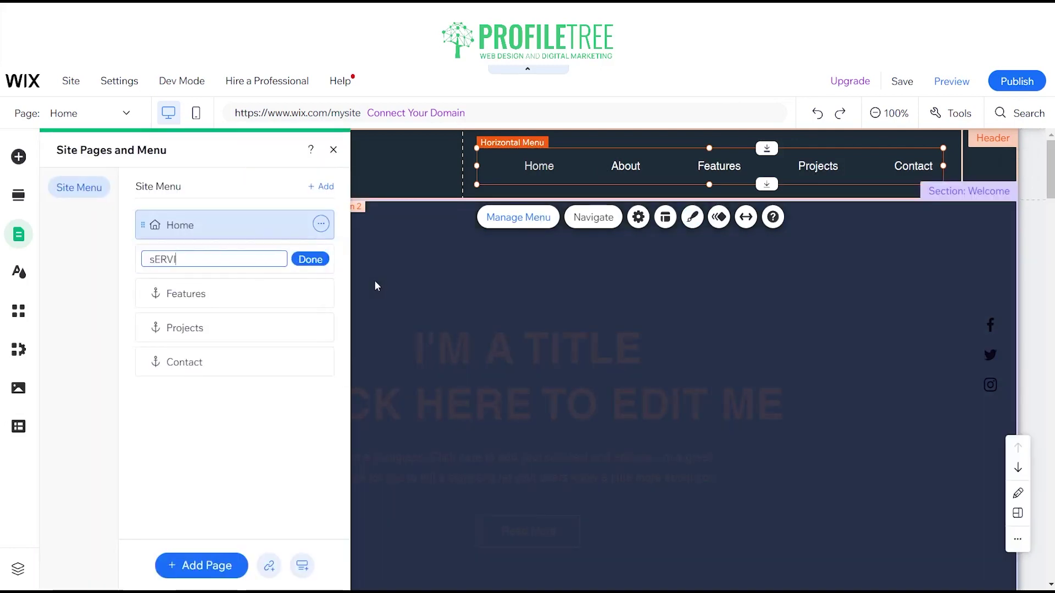
{"action": "type", "text": "CE"}
{"action": "key", "text": "ctrl+a"}
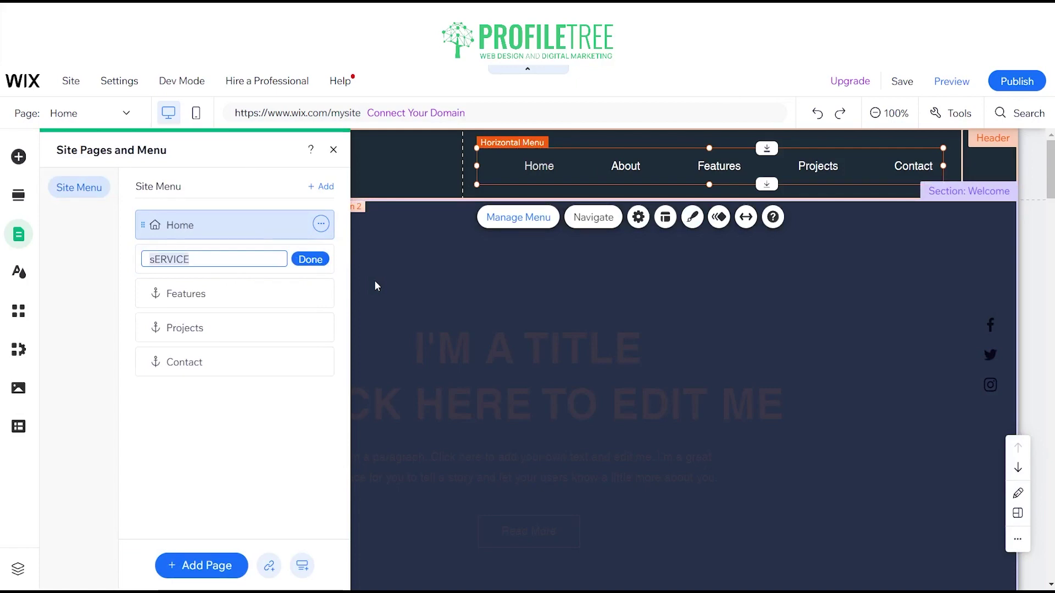
{"action": "key", "text": "BackSpace"}
{"action": "type", "text": "Services"}
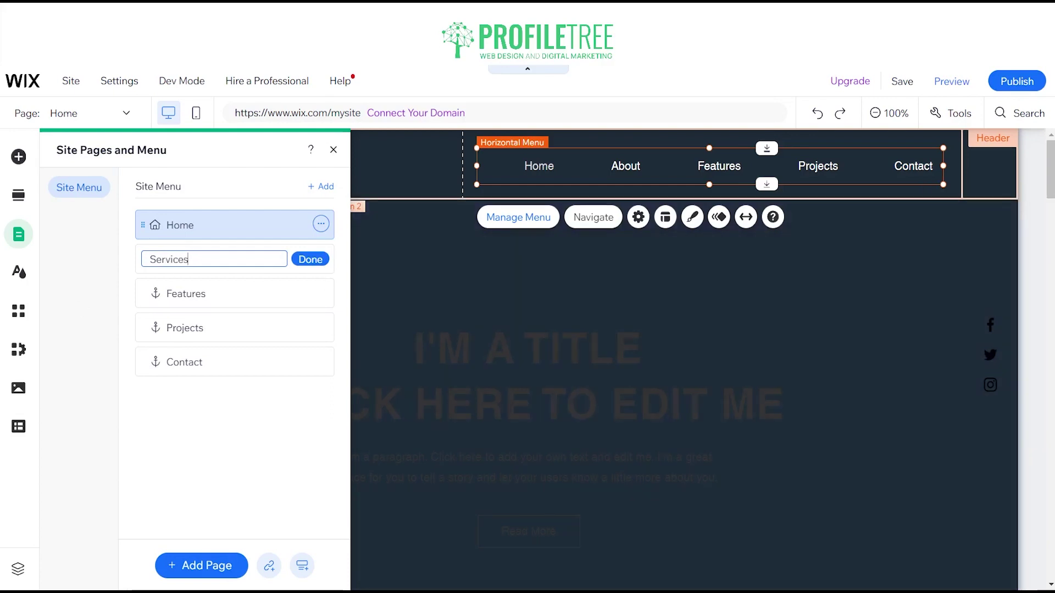
{"action": "key", "text": "Return"}
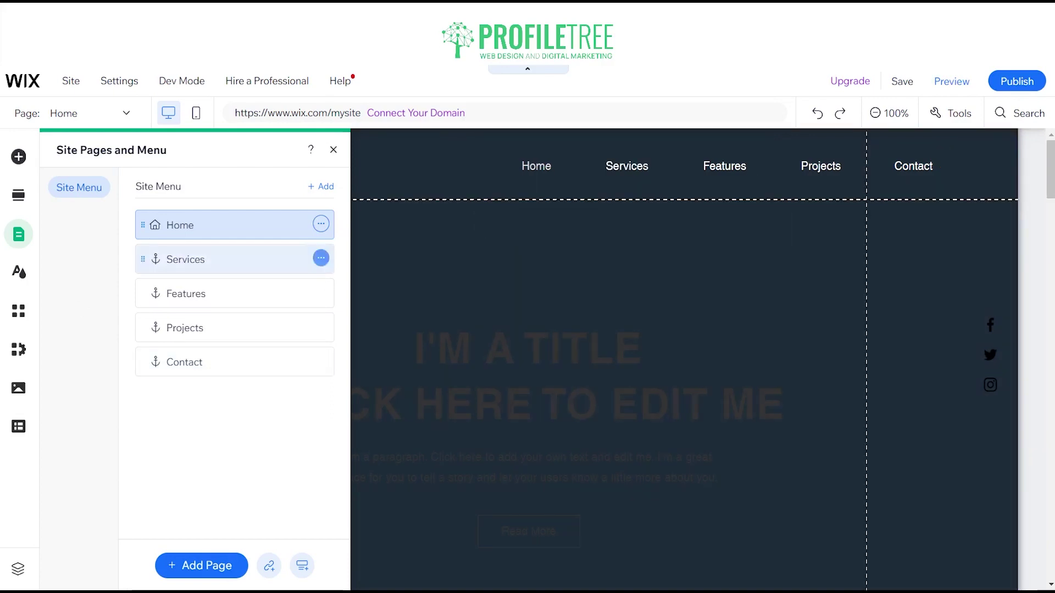
- Rename Features to Portfolio and Projects to Blog, and start renaming Contact
{"action": "left_click", "coordinate": [322, 293]}
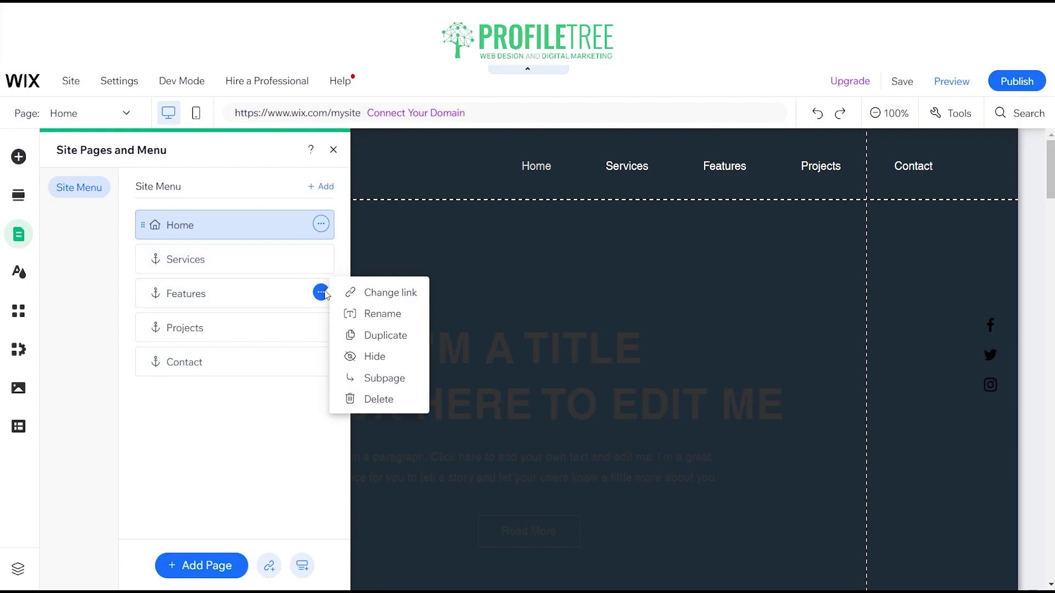
{"action": "left_click", "coordinate": [383, 314]}
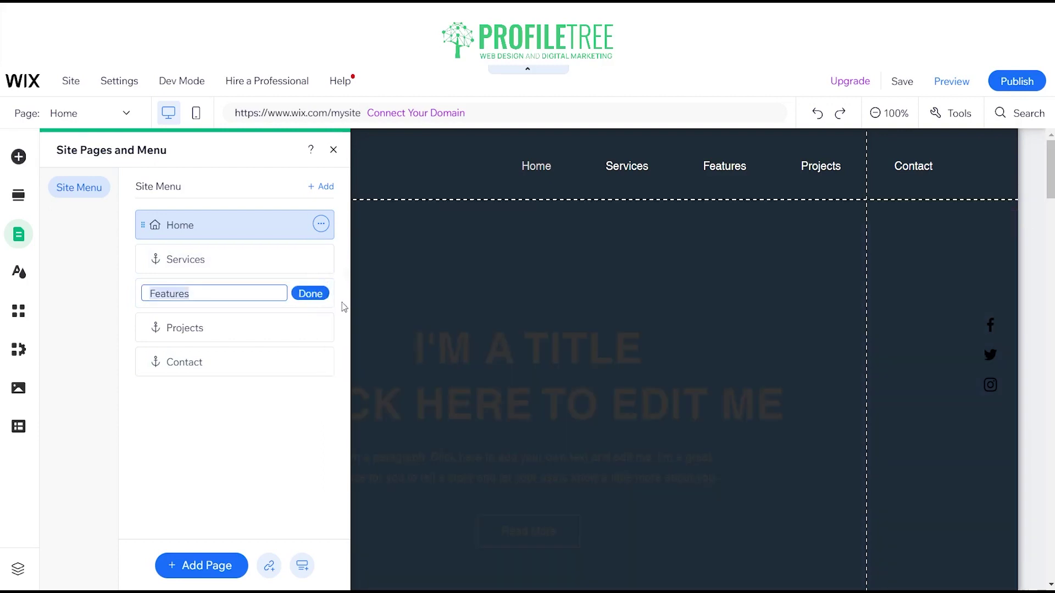
{"action": "type", "text": "Portfolio"}
{"action": "left_click", "coordinate": [306, 294]}
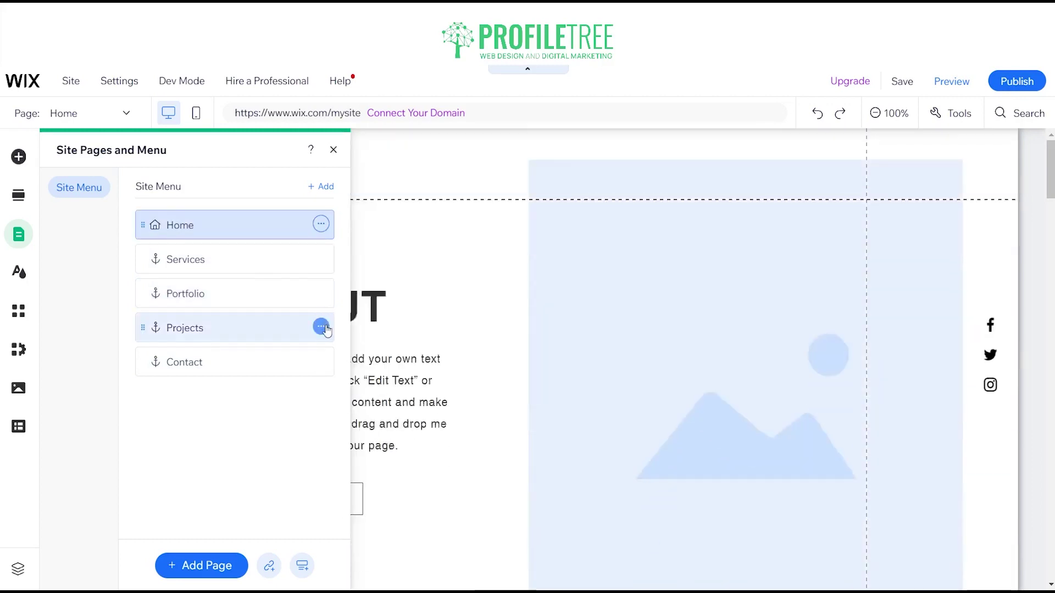
{"action": "left_click", "coordinate": [321, 328]}
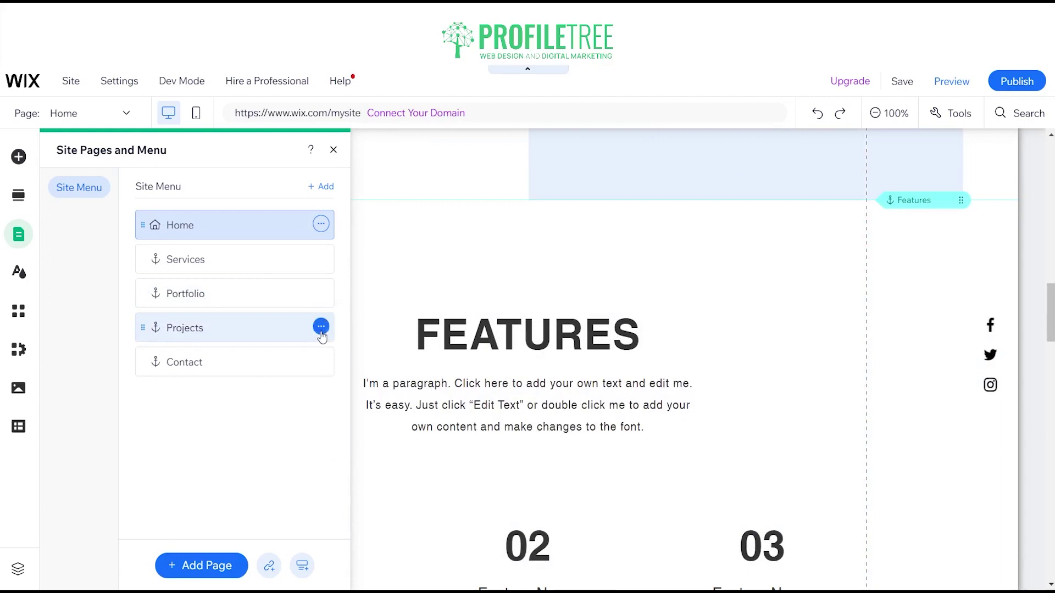
{"action": "left_click", "coordinate": [320, 327]}
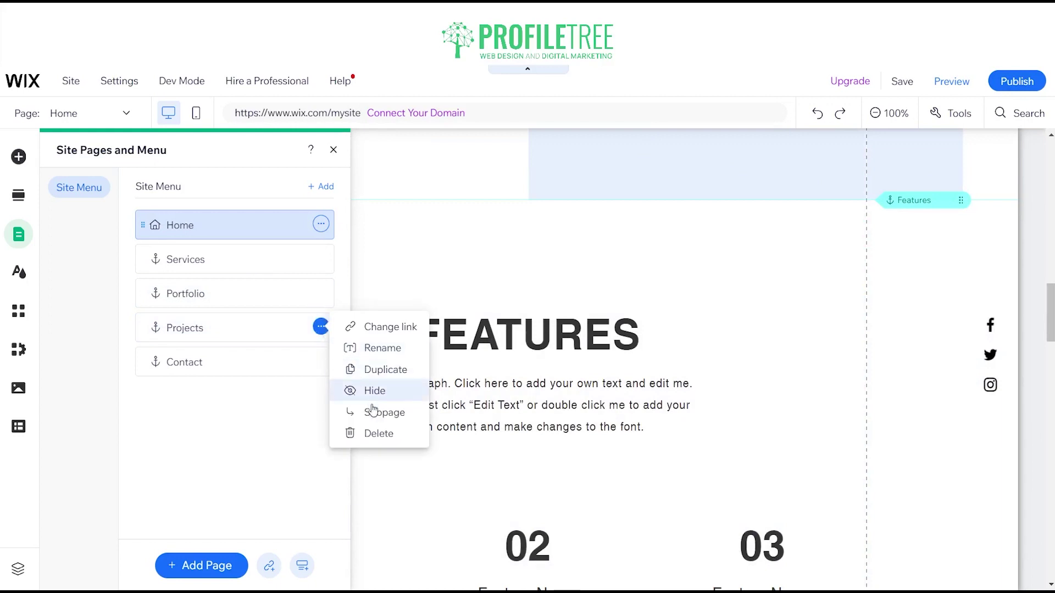
{"action": "left_click", "coordinate": [366, 349]}
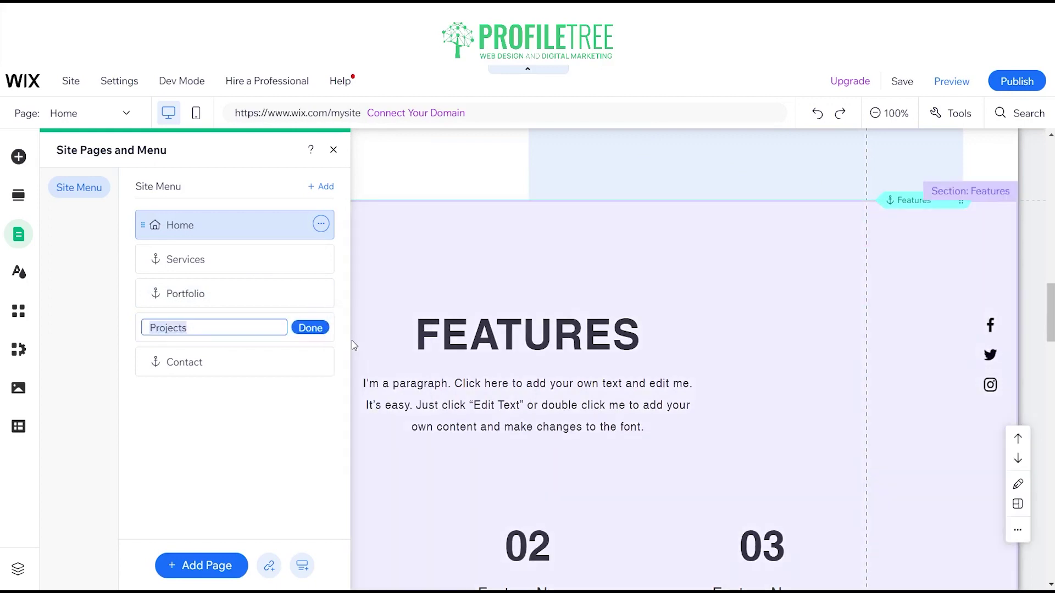
{"action": "type", "text": "Blog"}
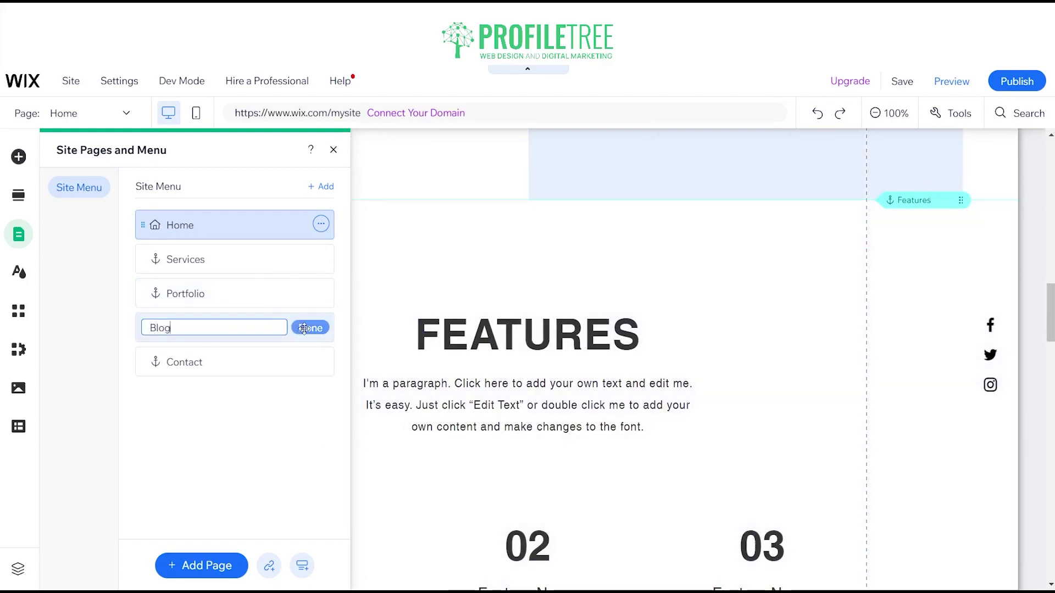
{"action": "left_click", "coordinate": [311, 327]}
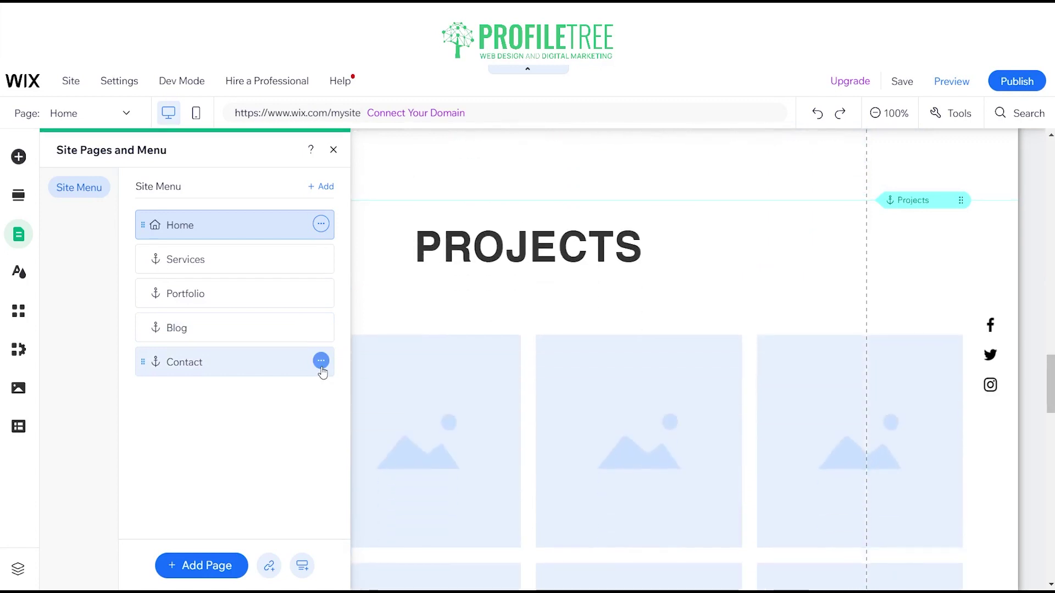
{"action": "left_click", "coordinate": [322, 368]}
{"action": "left_click", "coordinate": [377, 385]}
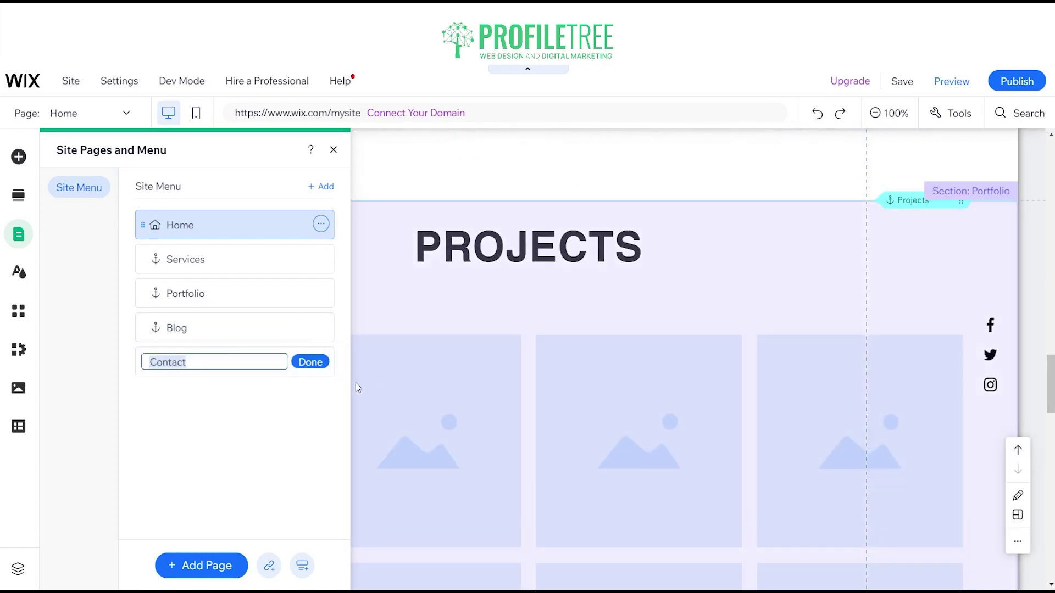
- Finish renaming the last menu item, settling on Contact after briefly naming it About
{"action": "type", "text": "About"}
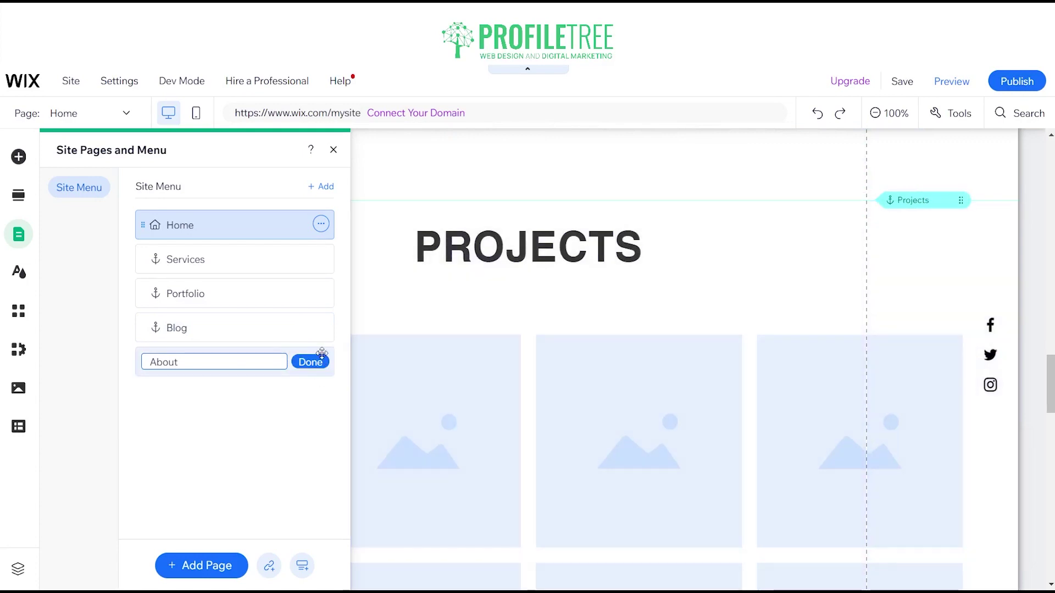
{"action": "left_click", "coordinate": [319, 362]}
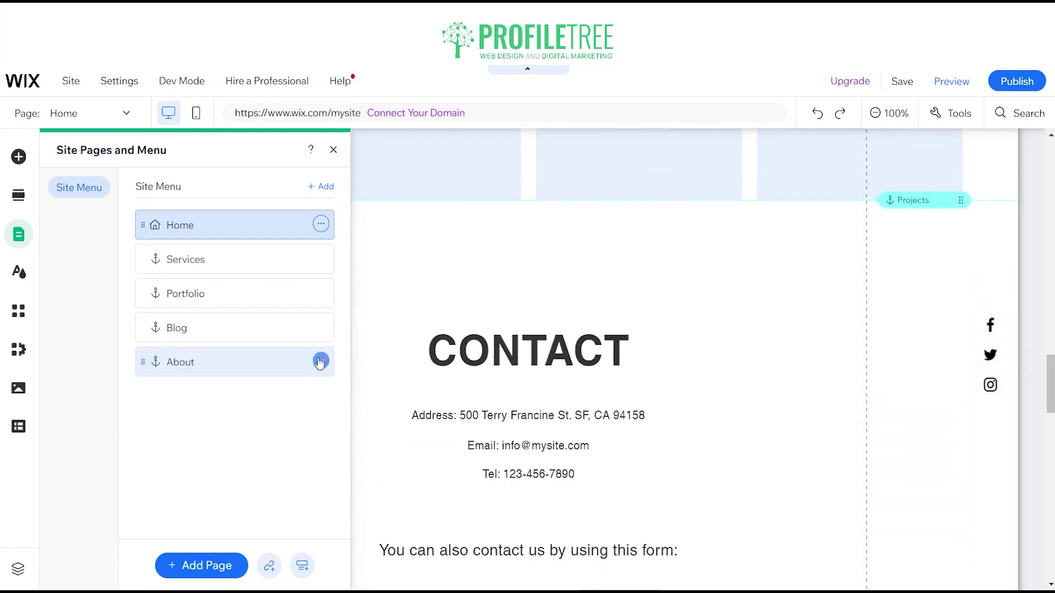
{"action": "left_click", "coordinate": [320, 361]}
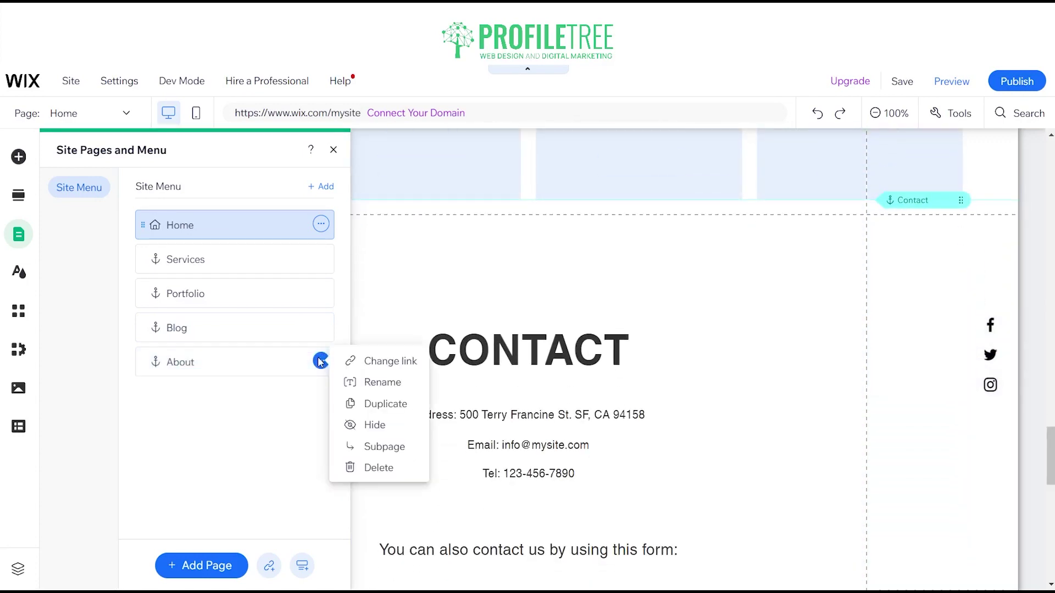
{"action": "left_click", "coordinate": [381, 383]}
{"action": "type", "text": "Contact"}
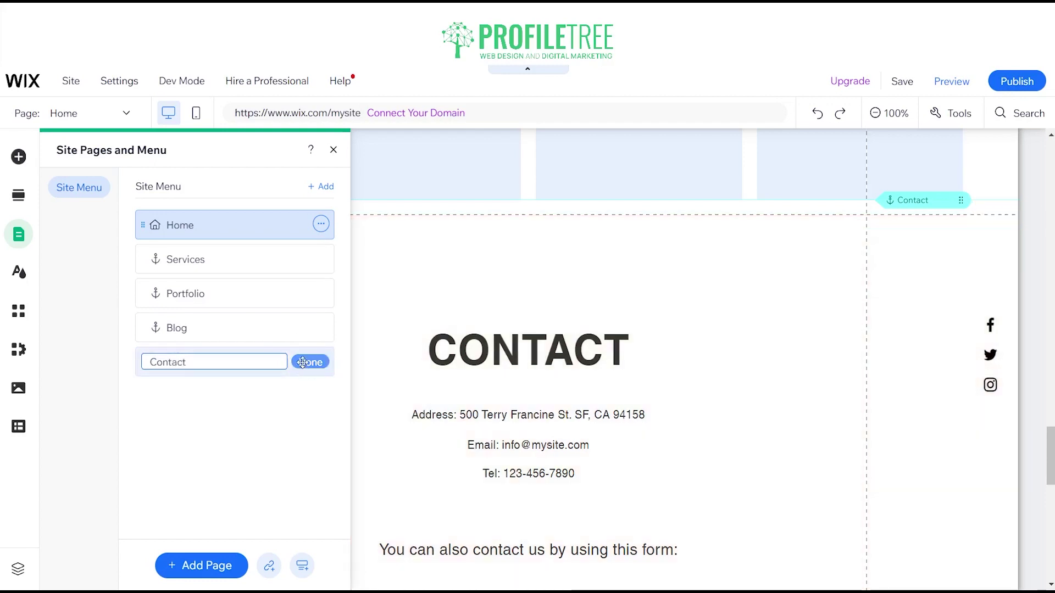
{"action": "left_click", "coordinate": [311, 362]}
- Duplicate the Blog menu item and name the copy About
{"action": "left_click", "coordinate": [321, 328]}
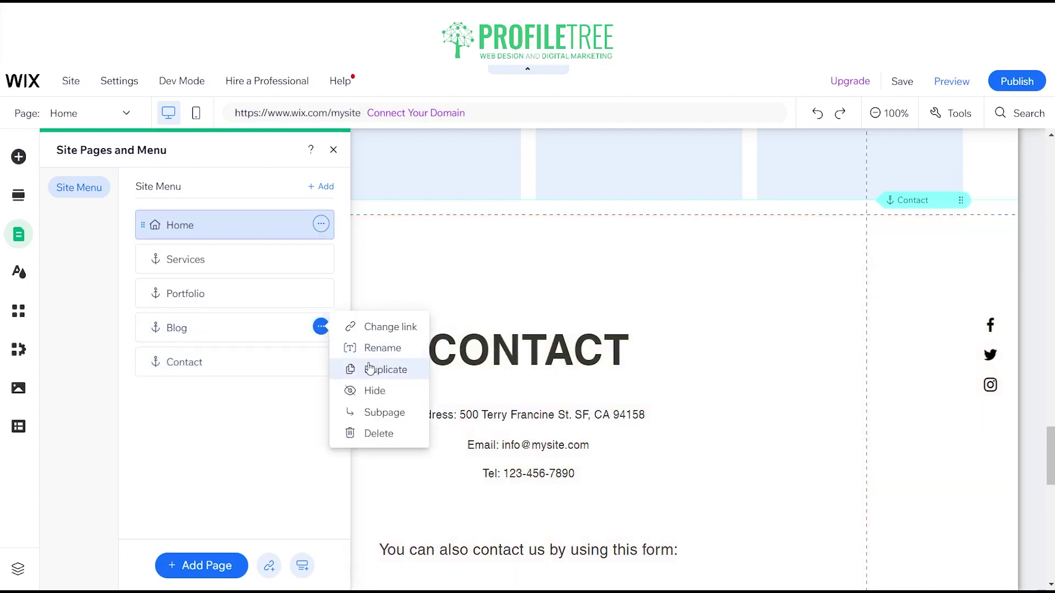
{"action": "left_click", "coordinate": [371, 368]}
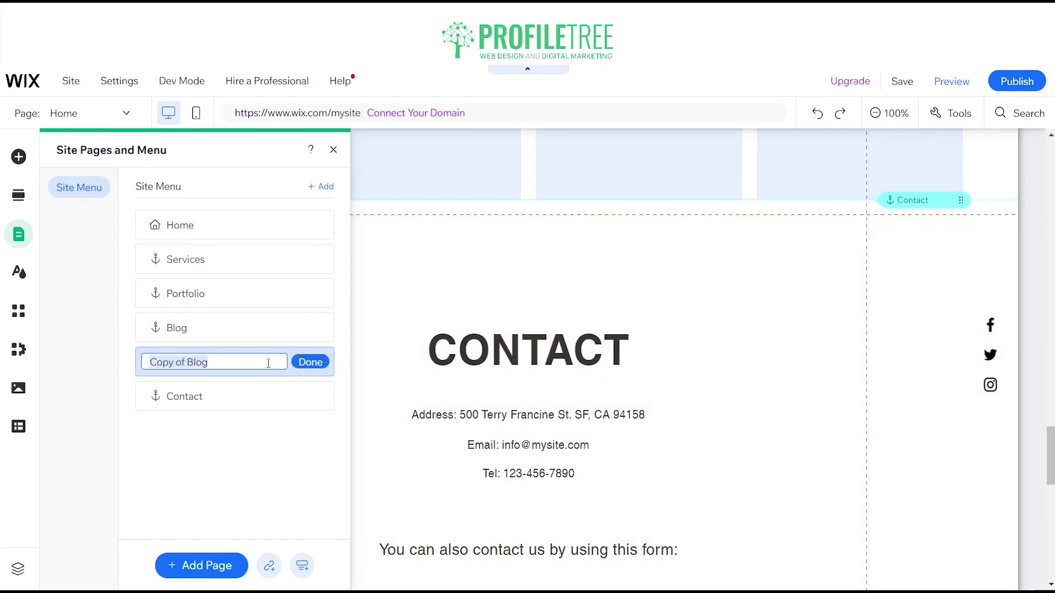
{"action": "type", "text": "About"}
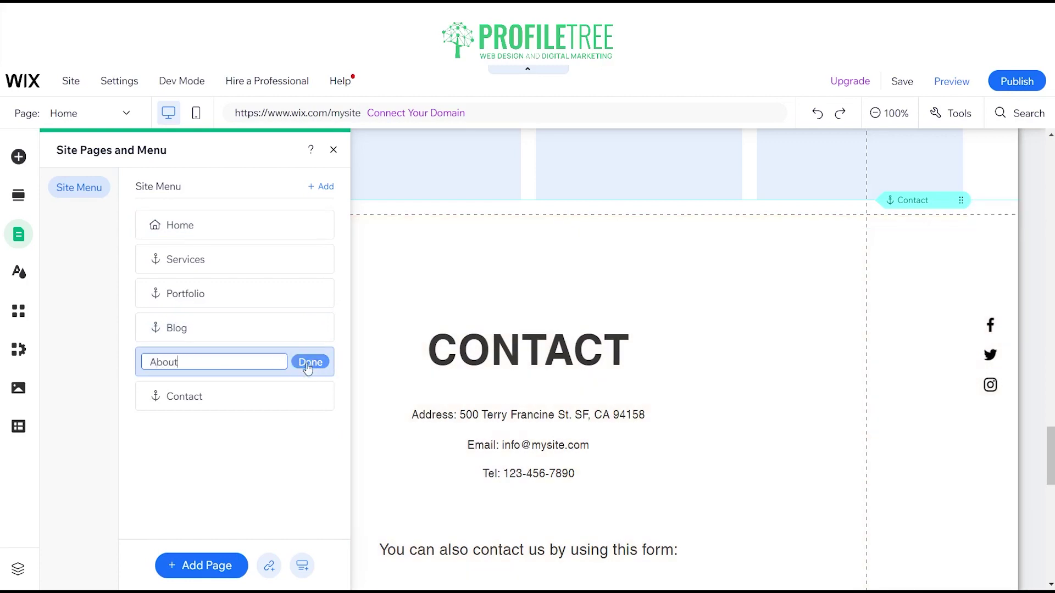
{"action": "left_click", "coordinate": [310, 362]}
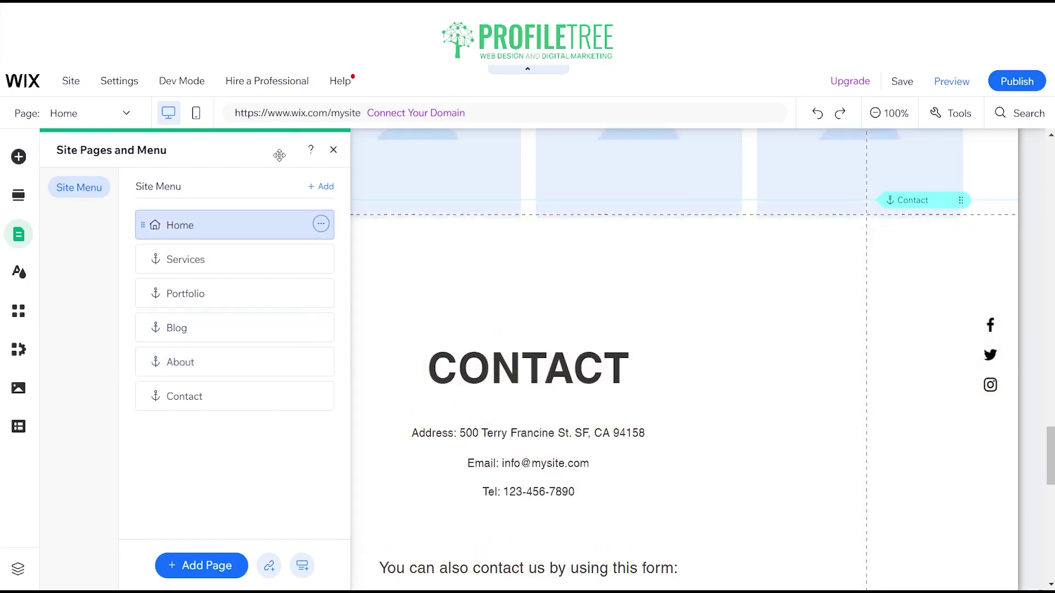
- Hide the Home page so the header menu shows Services, Portfolio, Blog, About, Contact
{"action": "left_click", "coordinate": [334, 150]}
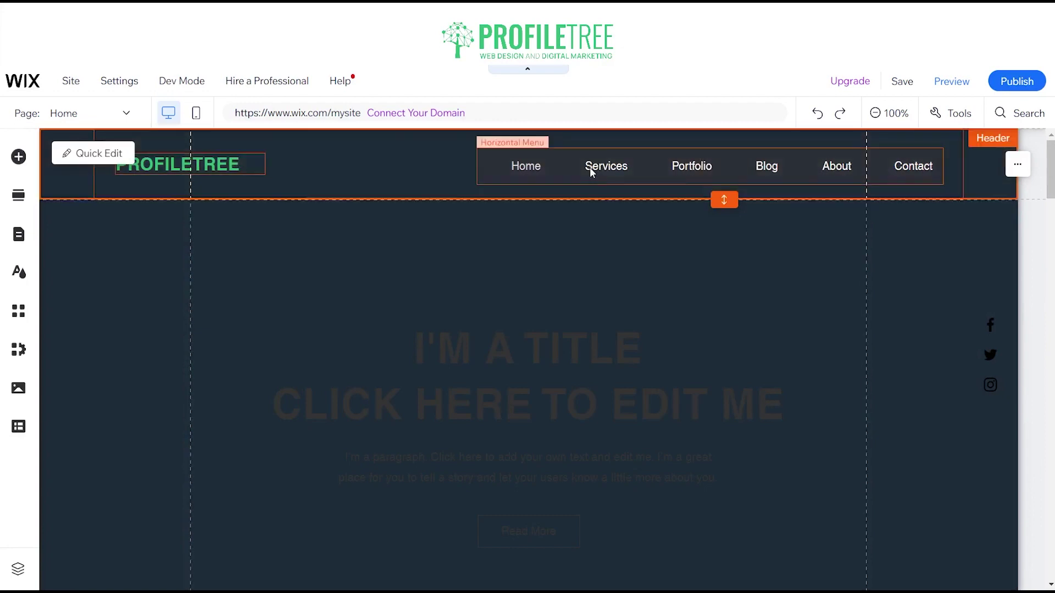
{"action": "left_click", "coordinate": [560, 169]}
{"action": "left_click", "coordinate": [523, 225]}
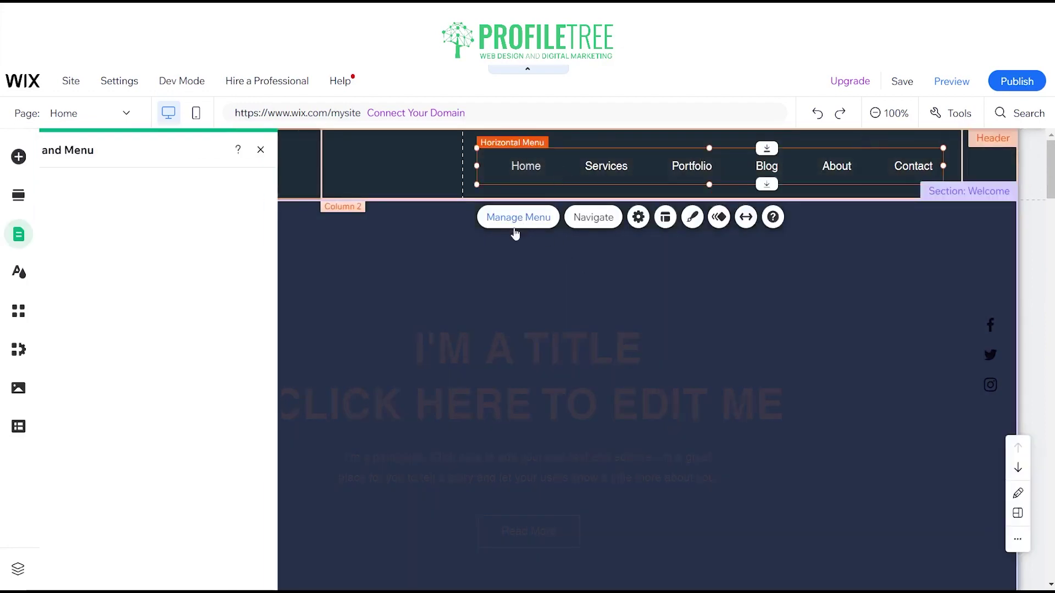
{"action": "left_click", "coordinate": [321, 225]}
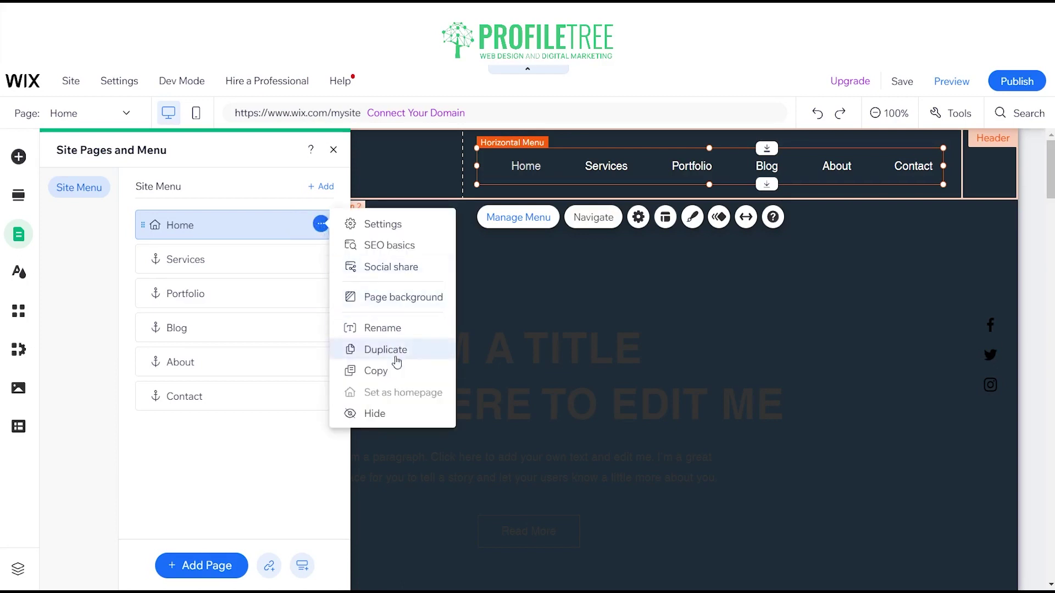
{"action": "left_click", "coordinate": [386, 414]}
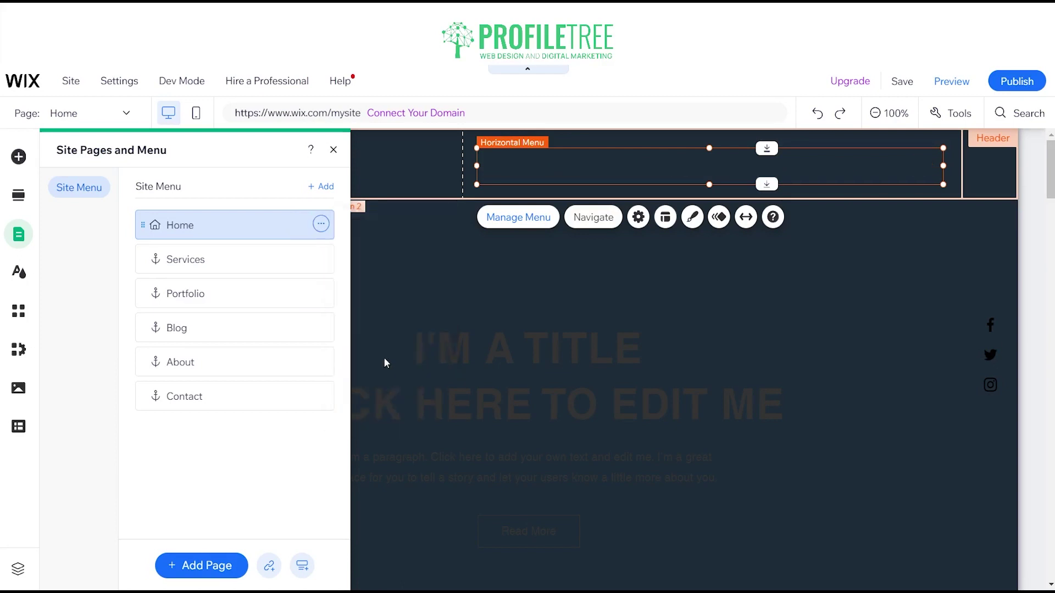
{"action": "left_click", "coordinate": [333, 149]}
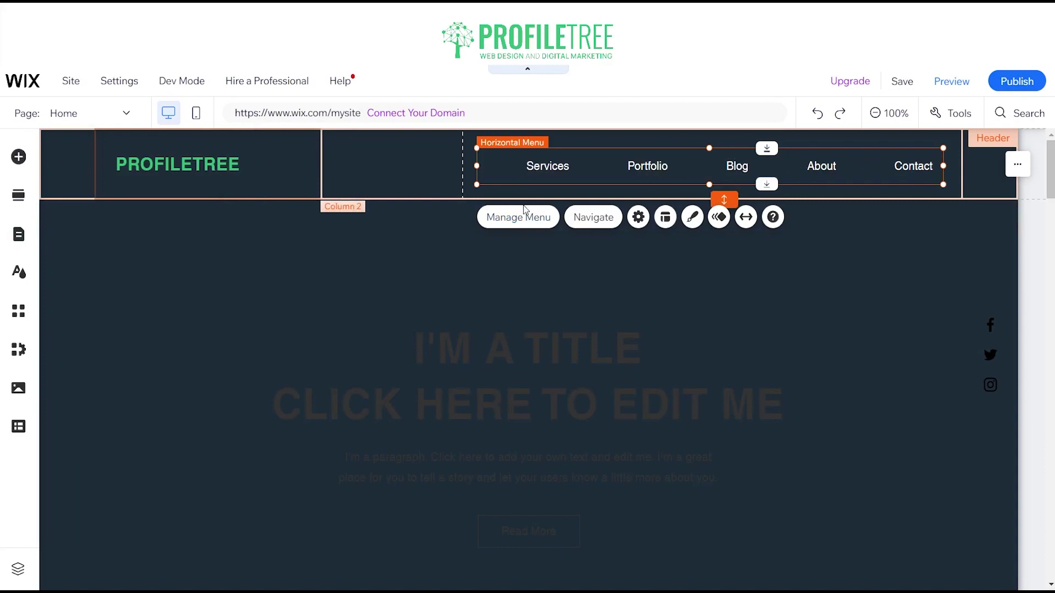
- Change the header menu text font from Helvetica to Comfortaa Regular
{"action": "left_click", "coordinate": [694, 218]}
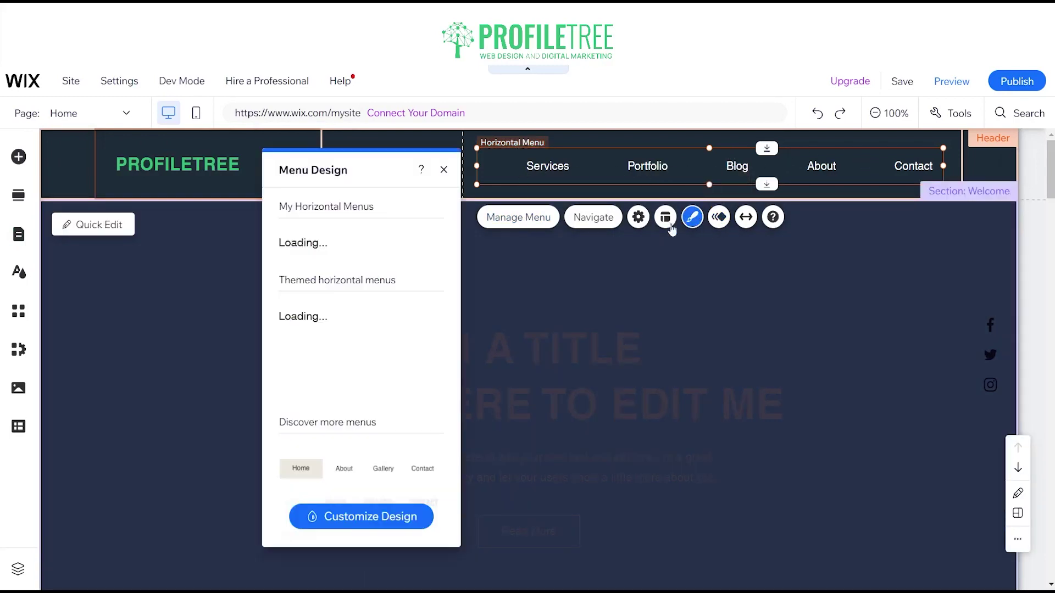
{"action": "left_click", "coordinate": [346, 519]}
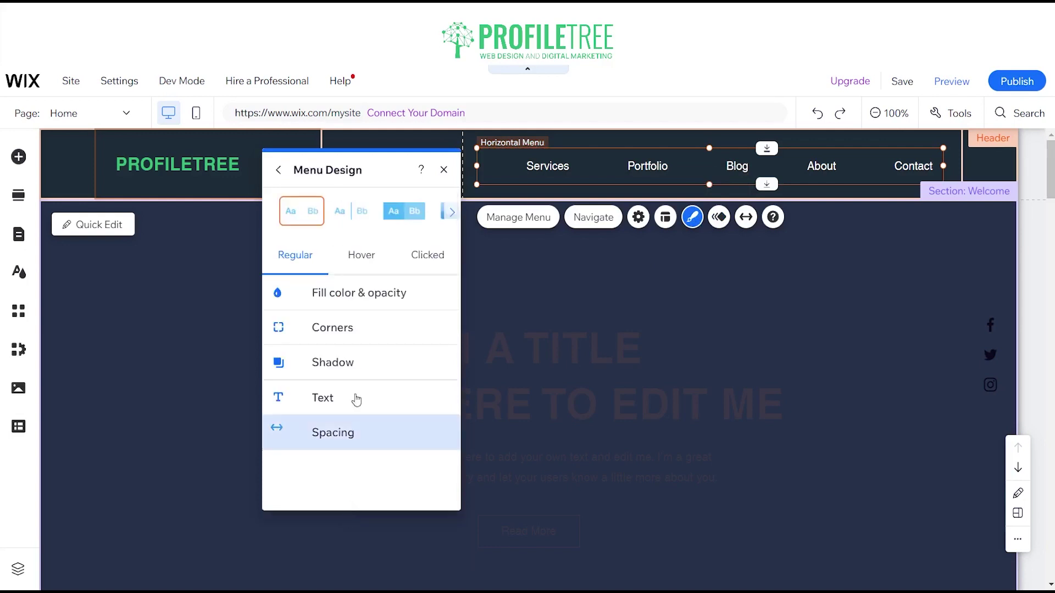
{"action": "left_click", "coordinate": [330, 410]}
{"action": "left_click", "coordinate": [365, 461]}
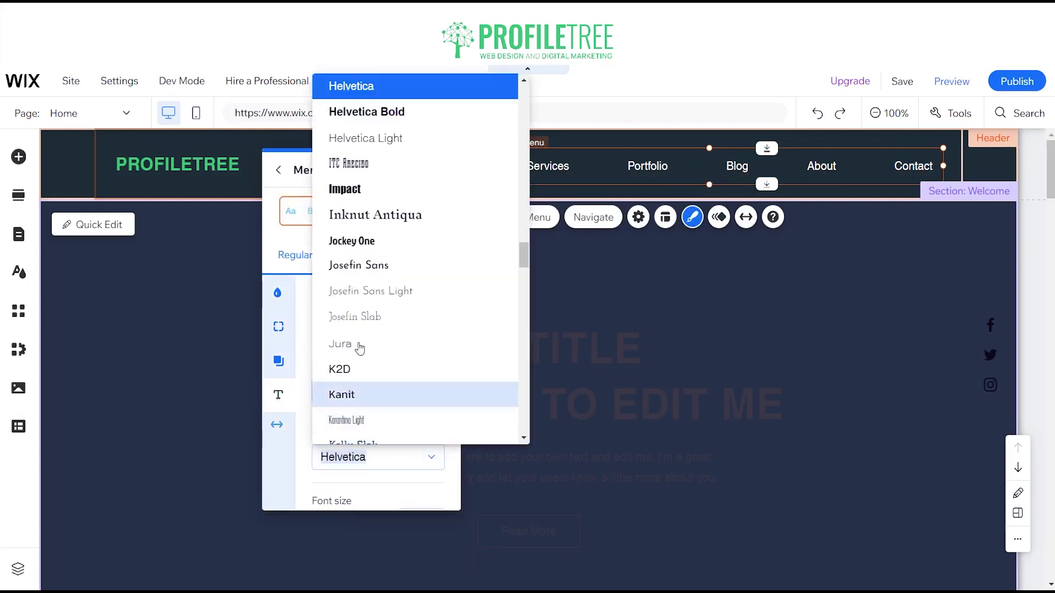
{"action": "scroll", "coordinate": [365, 182], "scroll_direction": "up", "scroll_amount": 15}
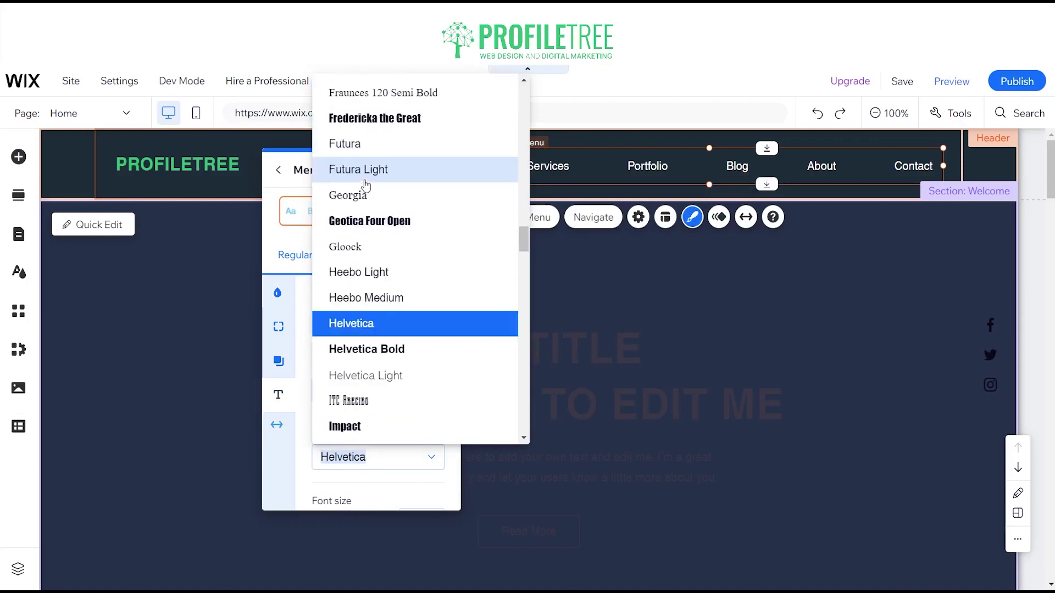
{"action": "scroll", "coordinate": [363, 201], "scroll_direction": "up", "scroll_amount": 8}
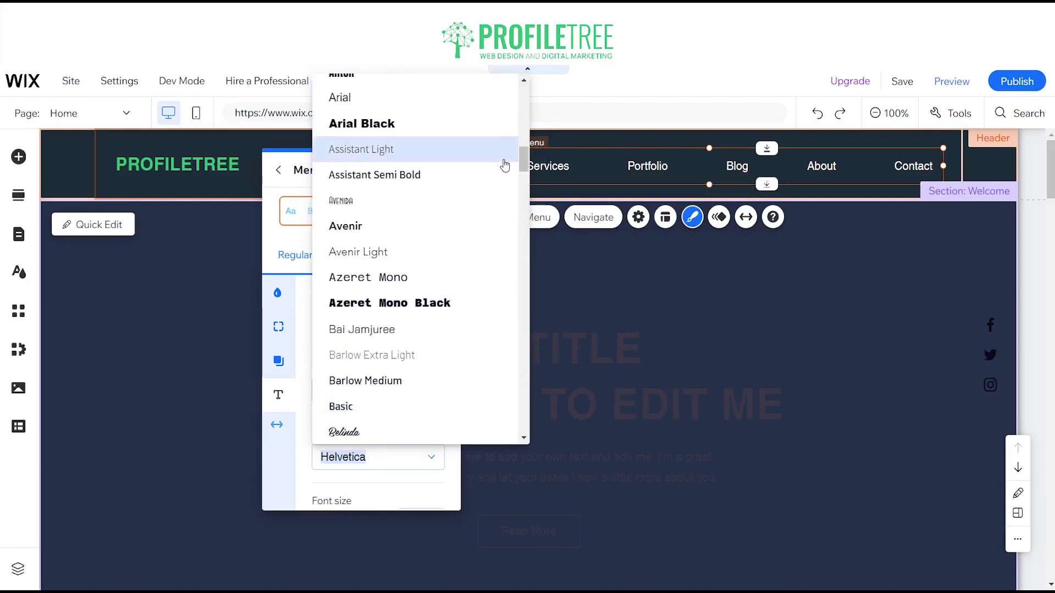
{"action": "type", "text": "Comfortaa Re..."}
{"action": "left_click", "coordinate": [419, 88]}
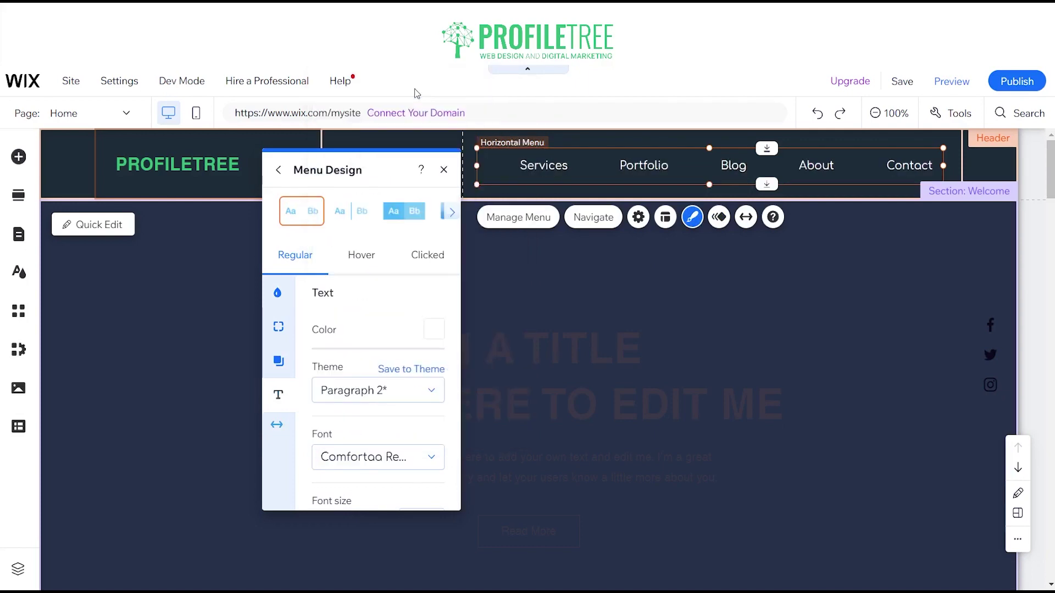
{"action": "left_click", "coordinate": [444, 170]}
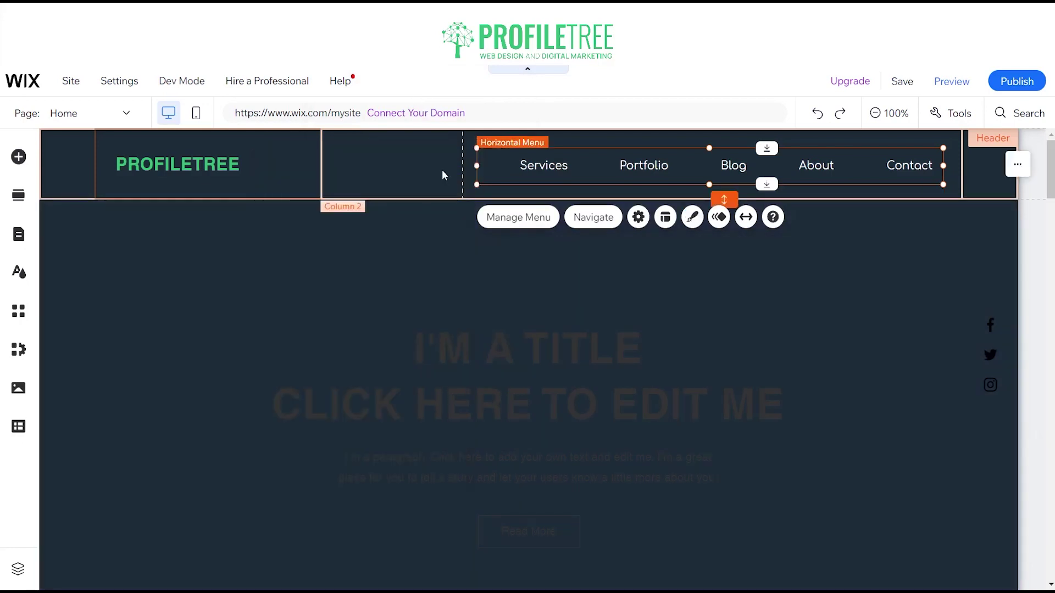
- Switch the PROFILETREE logo font to Comfortaa Regular, found by typing 'com'
{"action": "left_click", "coordinate": [215, 166]}
{"action": "left_click", "coordinate": [156, 147]}
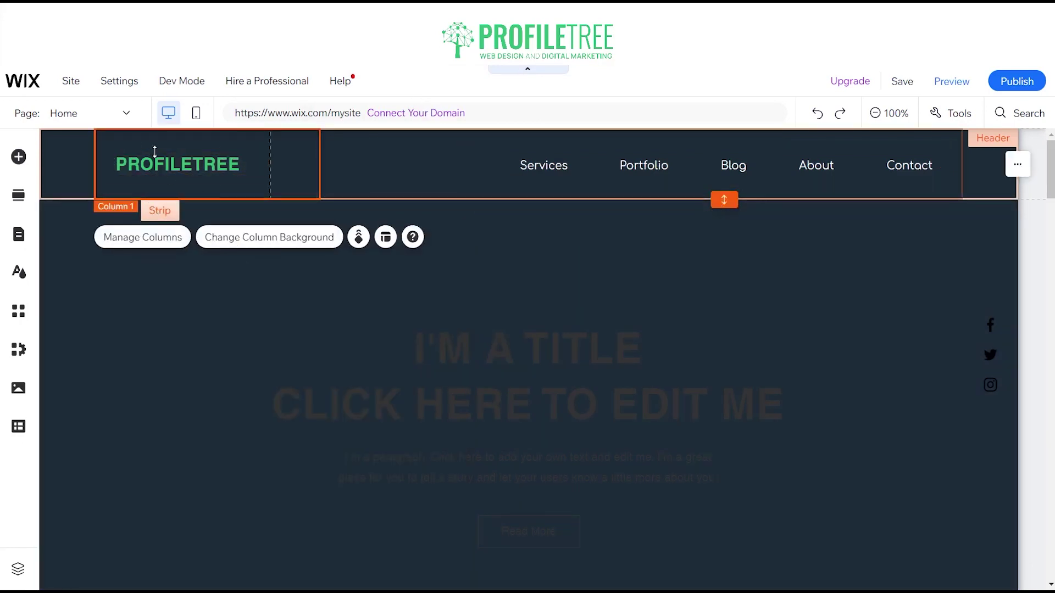
{"action": "left_click", "coordinate": [156, 163]}
{"action": "left_click", "coordinate": [158, 210]}
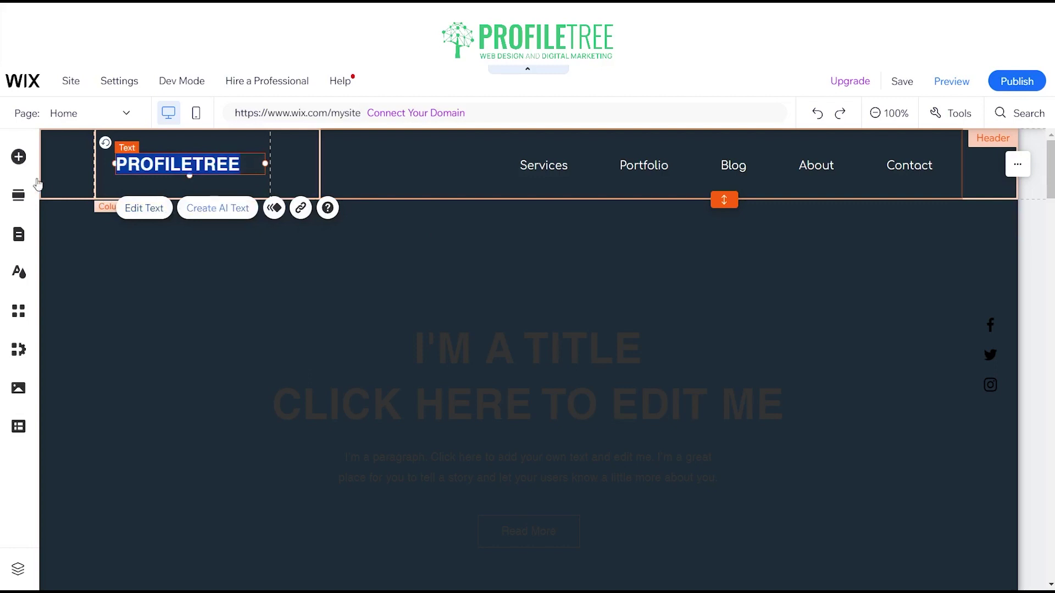
{"action": "left_click", "coordinate": [460, 298]}
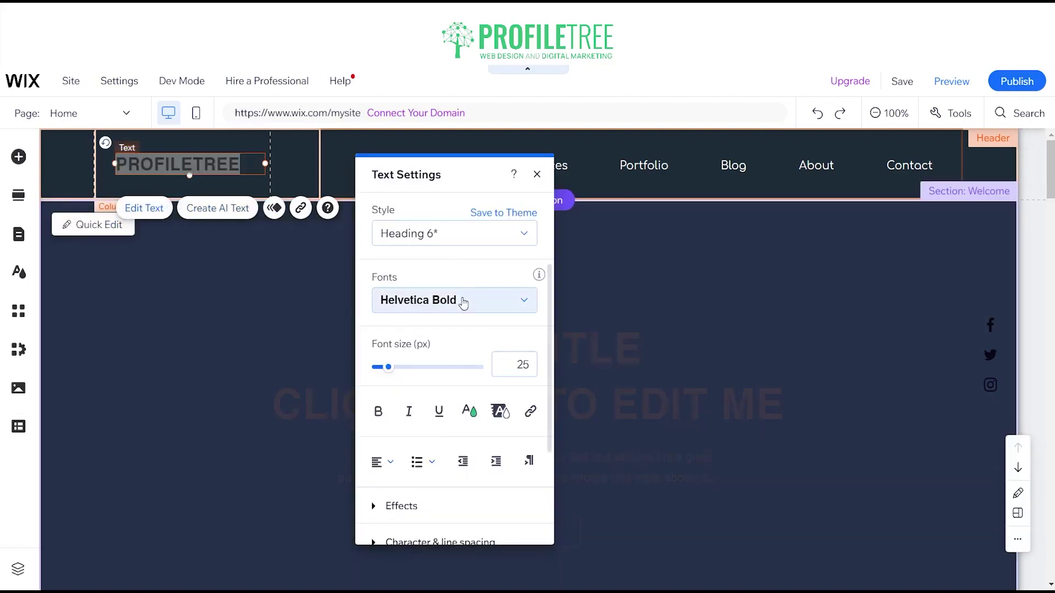
{"action": "type", "text": "com"}
{"action": "left_click", "coordinate": [457, 324]}
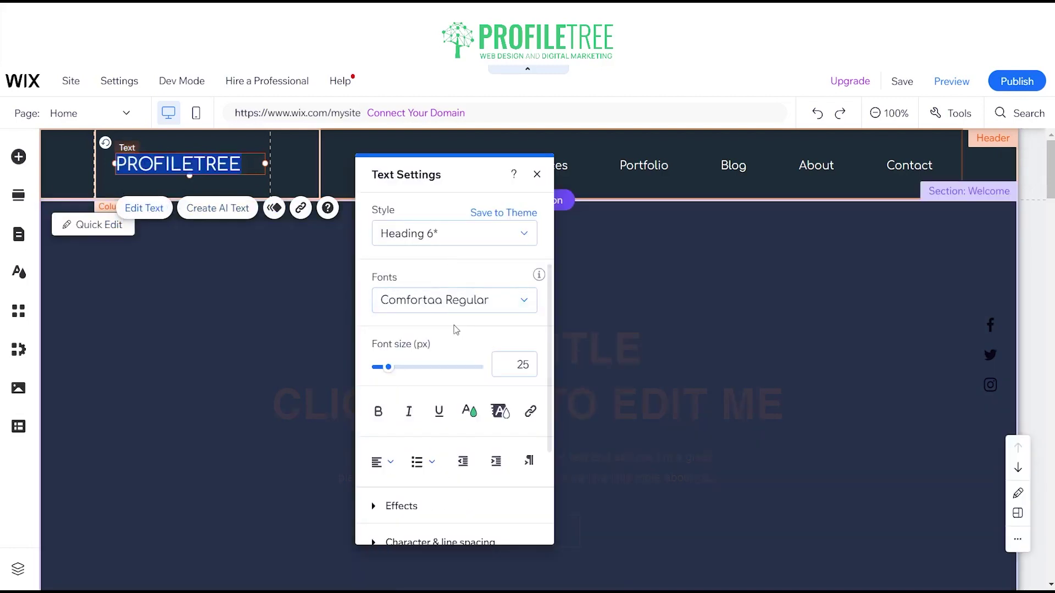
{"action": "left_click", "coordinate": [603, 276]}
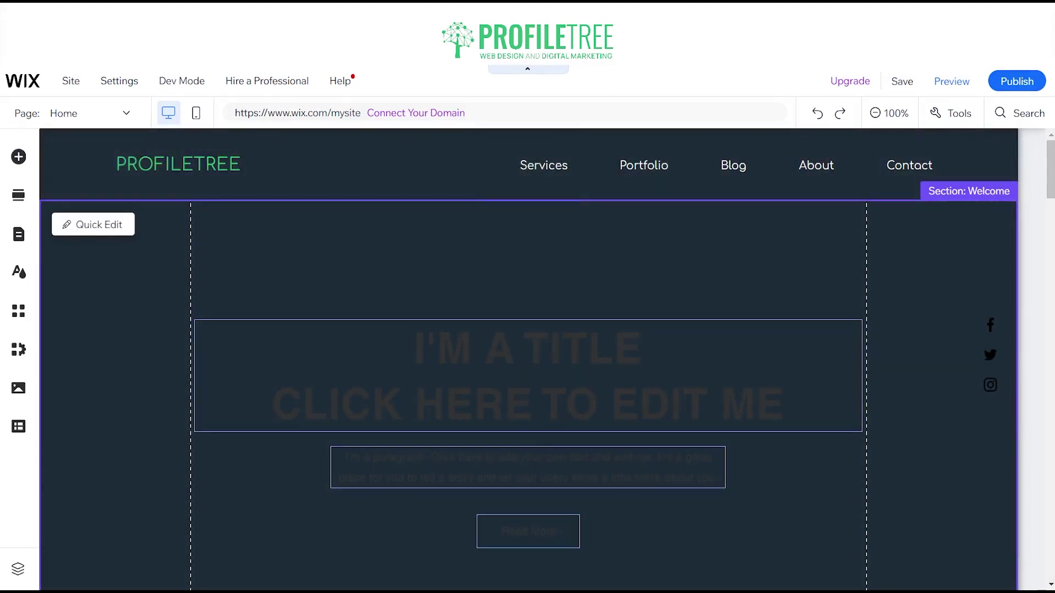
- Select the contact form strip above Join the Mailing List and delete it
{"action": "scroll", "coordinate": [447, 443], "scroll_direction": "down", "scroll_amount": 20}
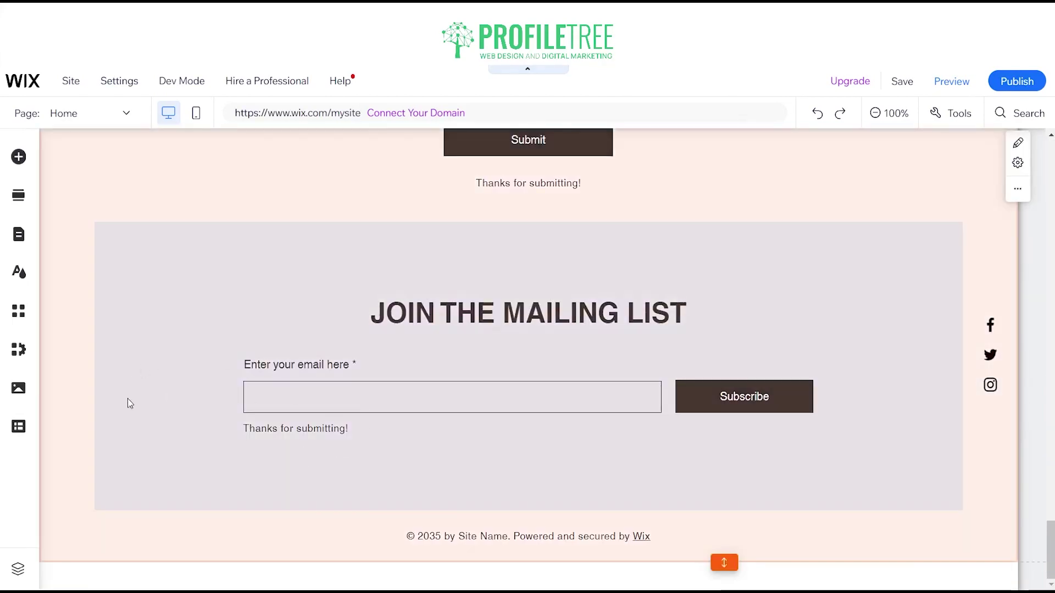
{"action": "scroll", "coordinate": [127, 402], "scroll_direction": "up", "scroll_amount": 3}
{"action": "scroll", "coordinate": [182, 393], "scroll_direction": "down", "scroll_amount": 3}
{"action": "scroll", "coordinate": [515, 500], "scroll_direction": "up", "scroll_amount": 3}
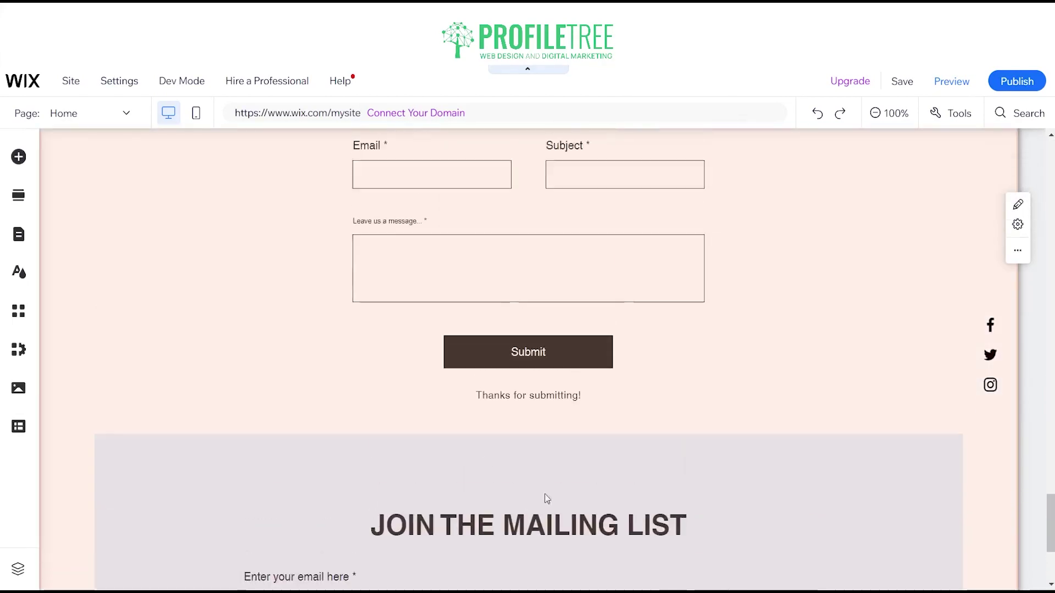
{"action": "scroll", "coordinate": [544, 497], "scroll_direction": "down", "scroll_amount": 3}
{"action": "scroll", "coordinate": [352, 321], "scroll_direction": "up", "scroll_amount": 3}
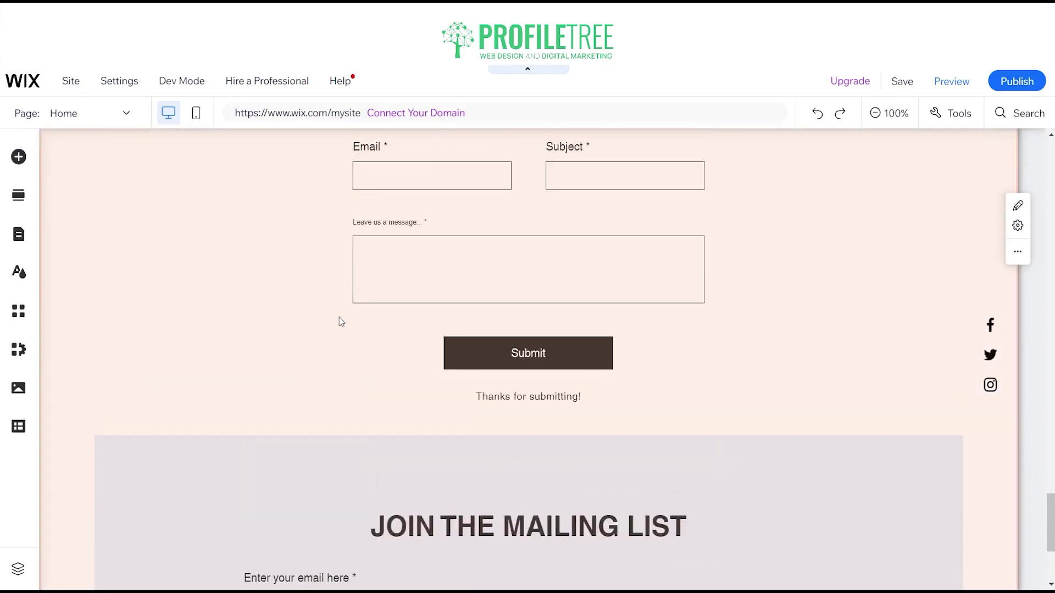
{"action": "scroll", "coordinate": [204, 308], "scroll_direction": "up", "scroll_amount": 5}
{"action": "scroll", "coordinate": [216, 317], "scroll_direction": "up", "scroll_amount": 2}
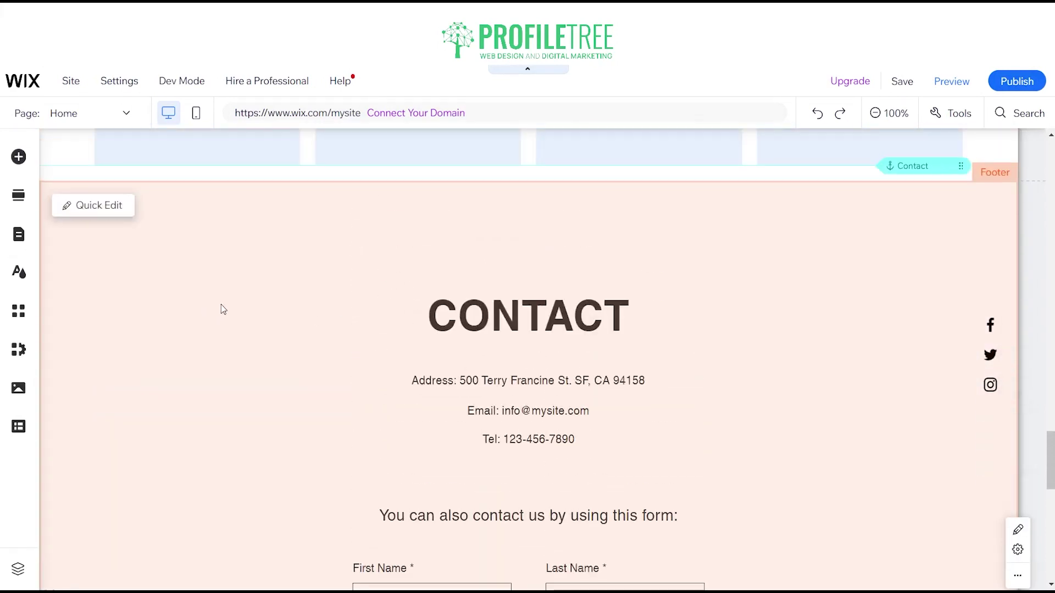
{"action": "scroll", "coordinate": [507, 320], "scroll_direction": "down", "scroll_amount": 12}
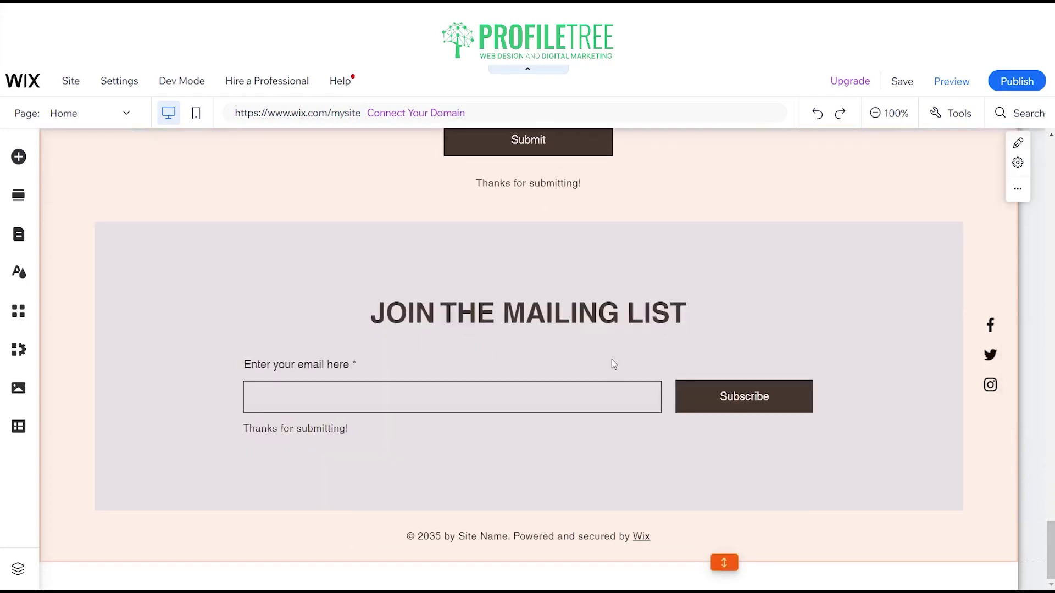
{"action": "scroll", "coordinate": [409, 350], "scroll_direction": "up", "scroll_amount": 6}
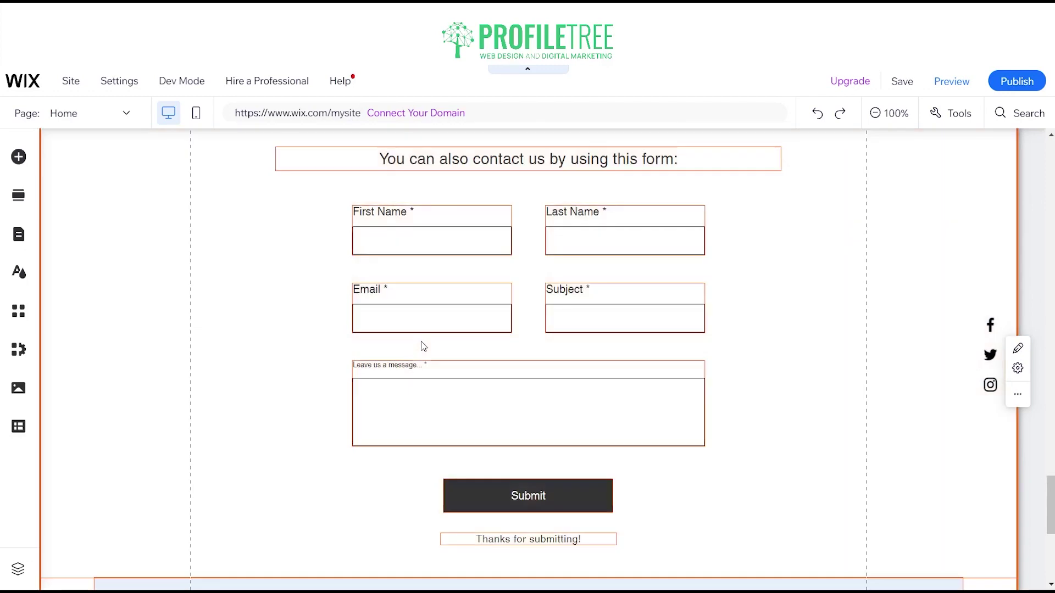
{"action": "left_click", "coordinate": [246, 421]}
{"action": "scroll", "coordinate": [113, 389], "scroll_direction": "down", "scroll_amount": 4}
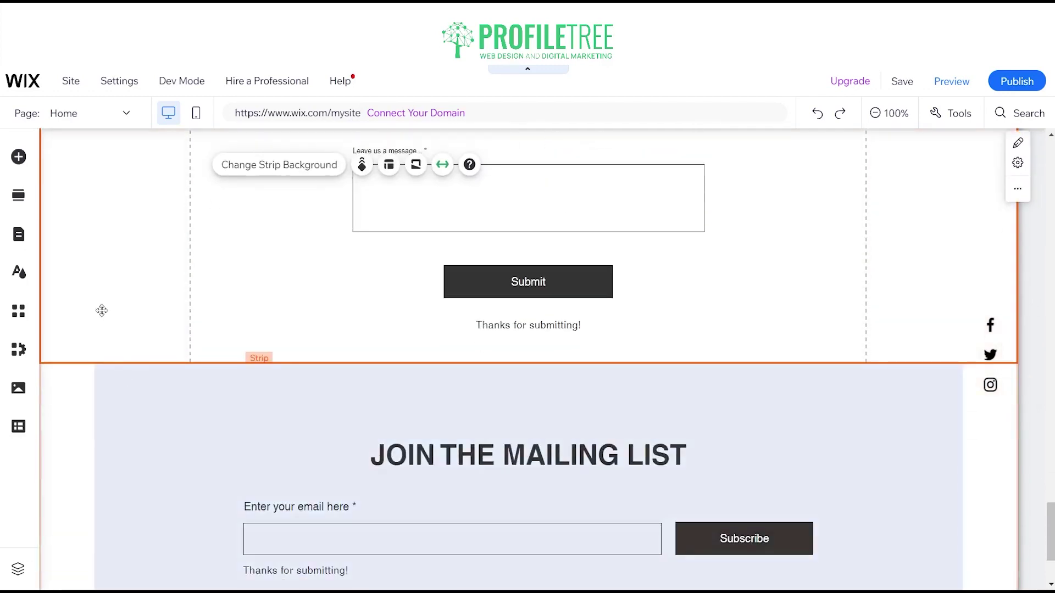
{"action": "scroll", "coordinate": [107, 300], "scroll_direction": "up", "scroll_amount": 5}
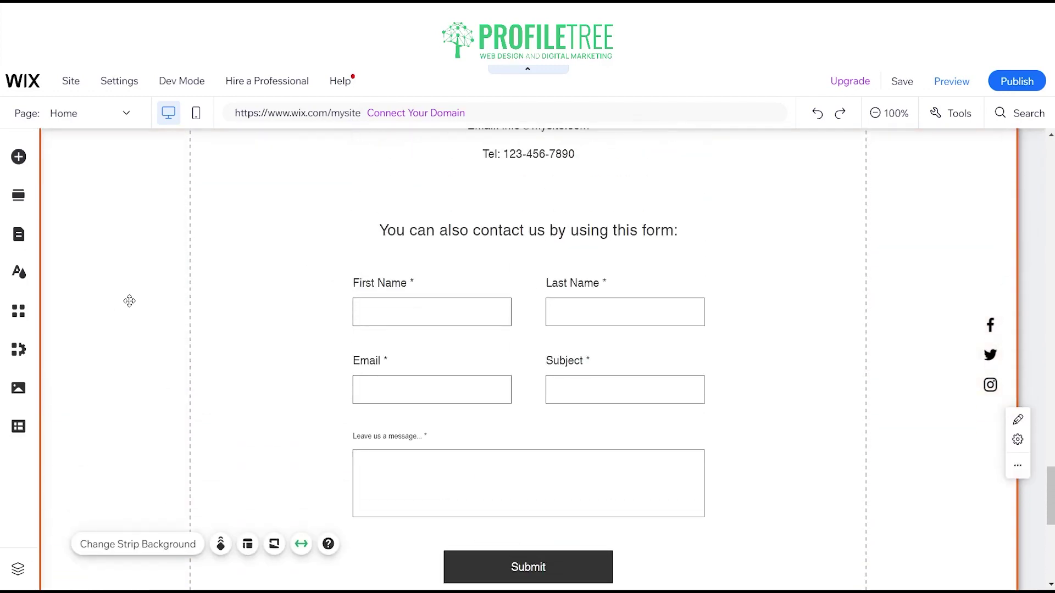
{"action": "key", "text": "Delete"}
{"action": "scroll", "coordinate": [174, 309], "scroll_direction": "down", "scroll_amount": 5}
{"action": "scroll", "coordinate": [179, 309], "scroll_direction": "up", "scroll_amount": 5}
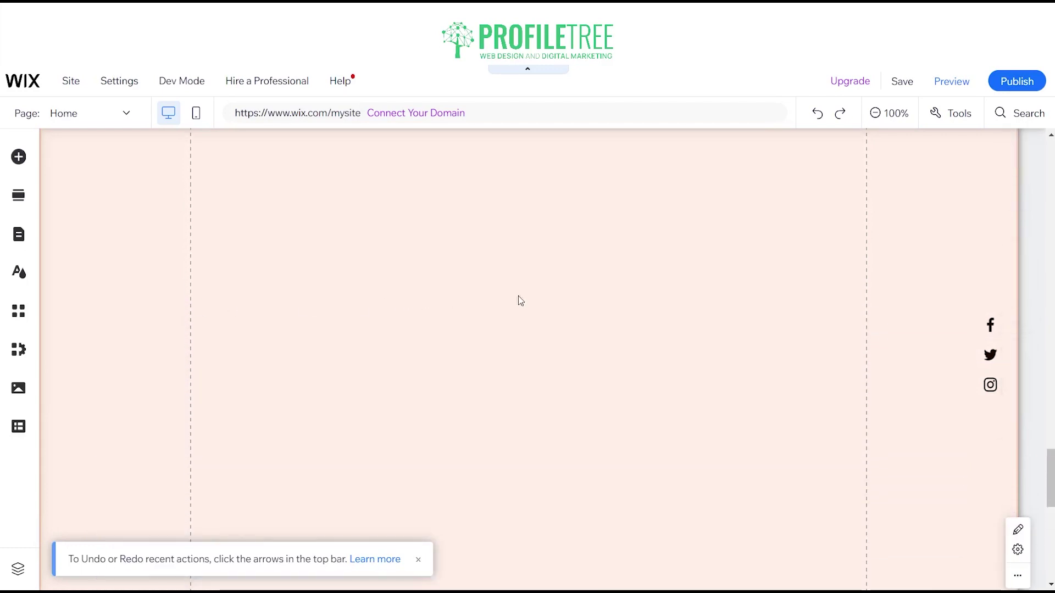
{"action": "scroll", "coordinate": [672, 302], "scroll_direction": "up", "scroll_amount": 3}
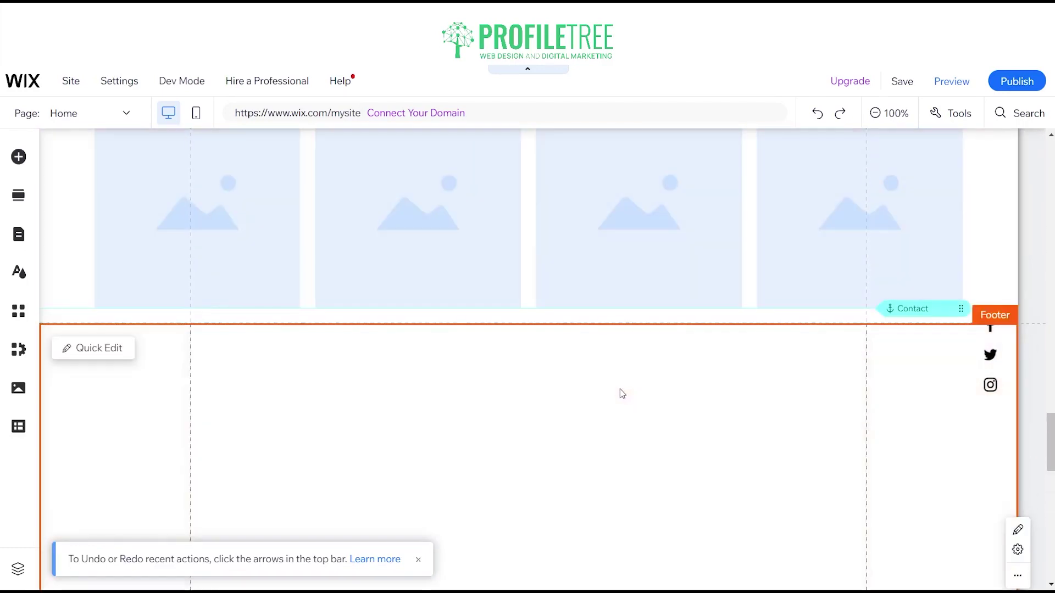
{"action": "scroll", "coordinate": [621, 394], "scroll_direction": "down", "scroll_amount": 5}
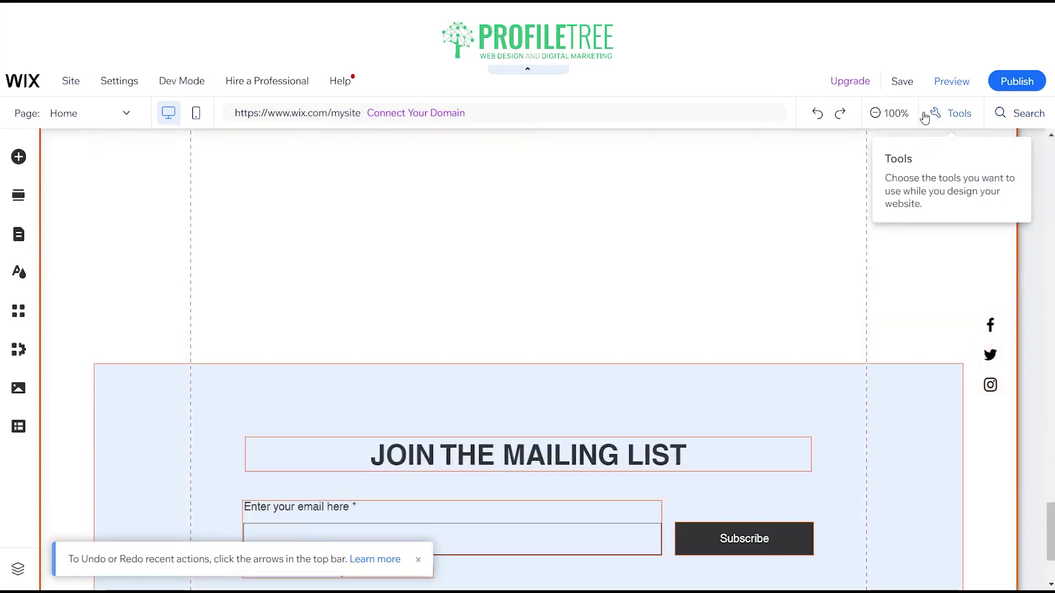
- Turn on the floating toolbar from Tools and enter 600 in its height field
{"action": "left_click", "coordinate": [925, 118]}
{"action": "left_click", "coordinate": [944, 161]}
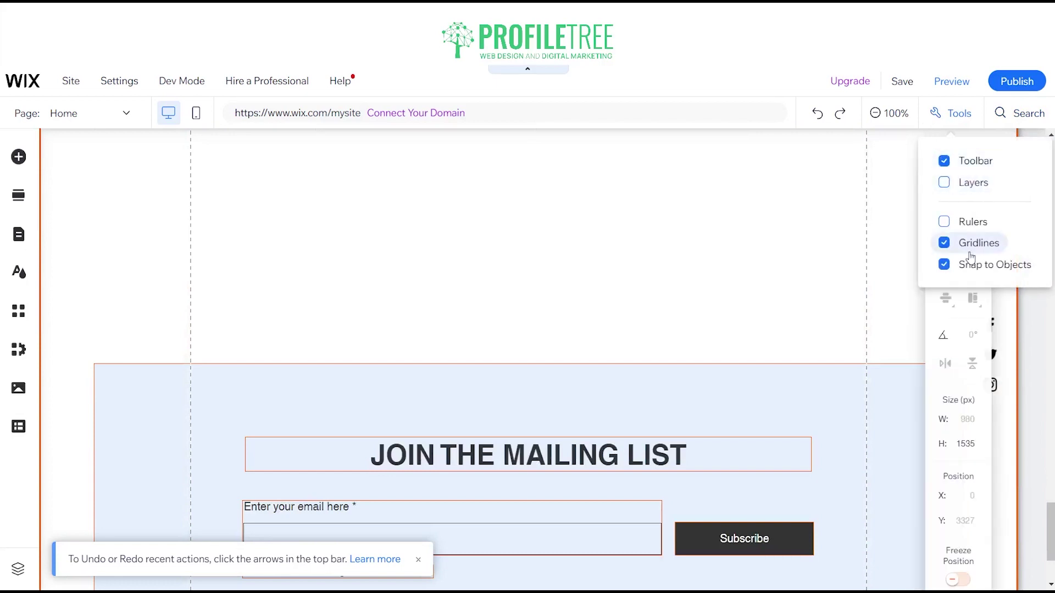
{"action": "left_click", "coordinate": [968, 447]}
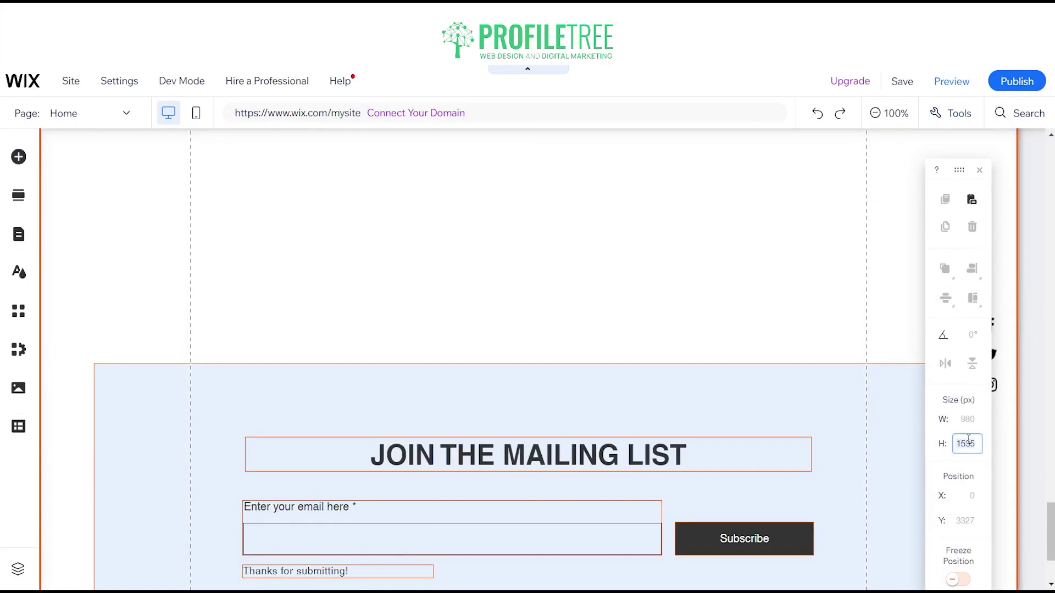
{"action": "type", "text": "600"}
- Select the footer and try replacing its height with 600
{"action": "left_click", "coordinate": [773, 309]}
{"action": "left_click", "coordinate": [957, 444]}
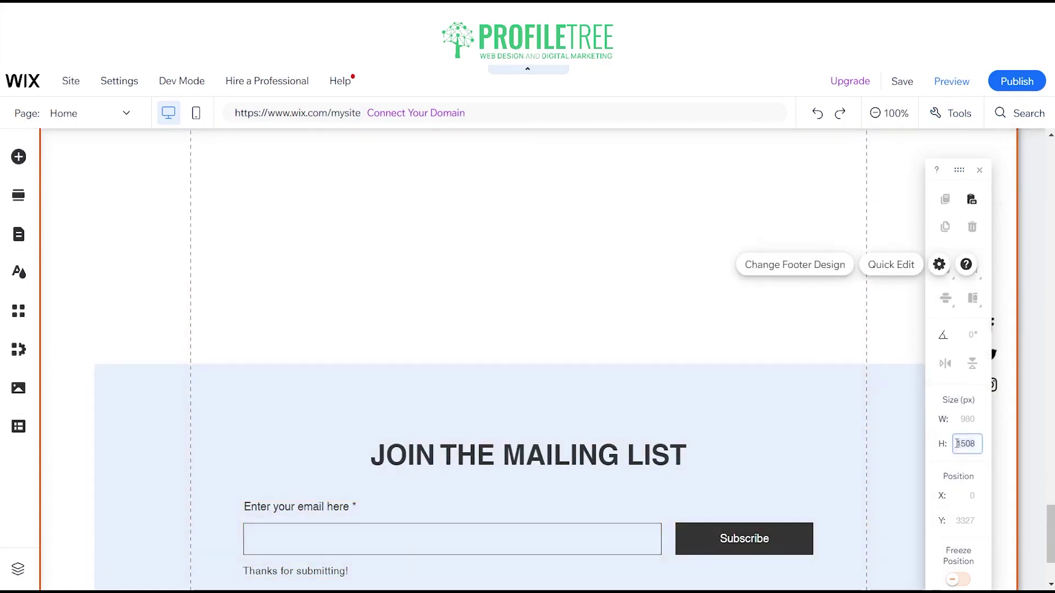
{"action": "key", "text": "ctrl+a"}
{"action": "type", "text": "600"}
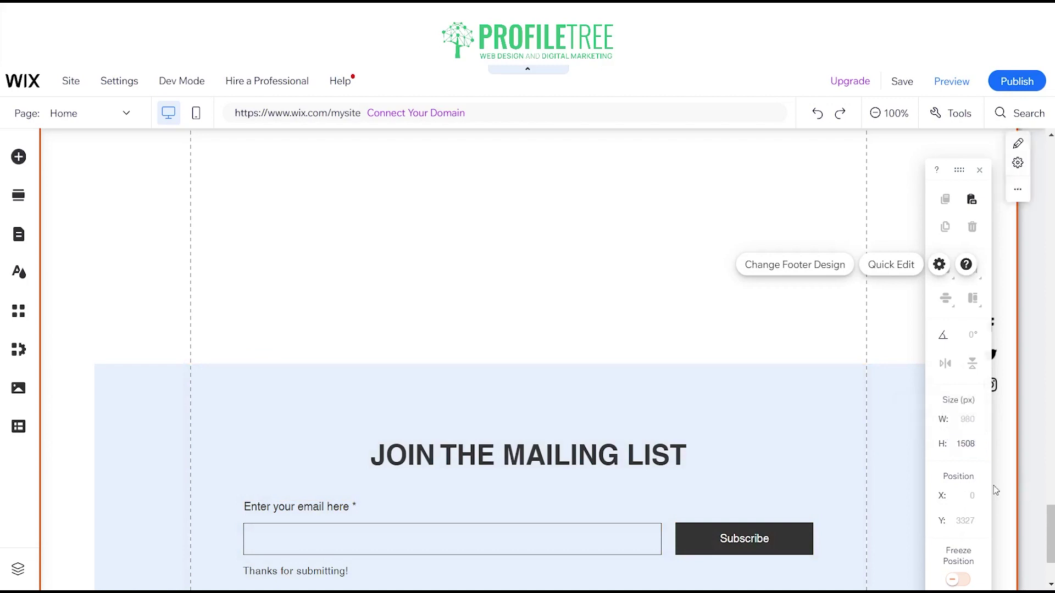
{"action": "scroll", "coordinate": [183, 357], "scroll_direction": "down", "scroll_amount": 1}
- Drag the Join the Mailing List strip up directly beneath the image gallery
{"action": "left_click", "coordinate": [157, 348]}
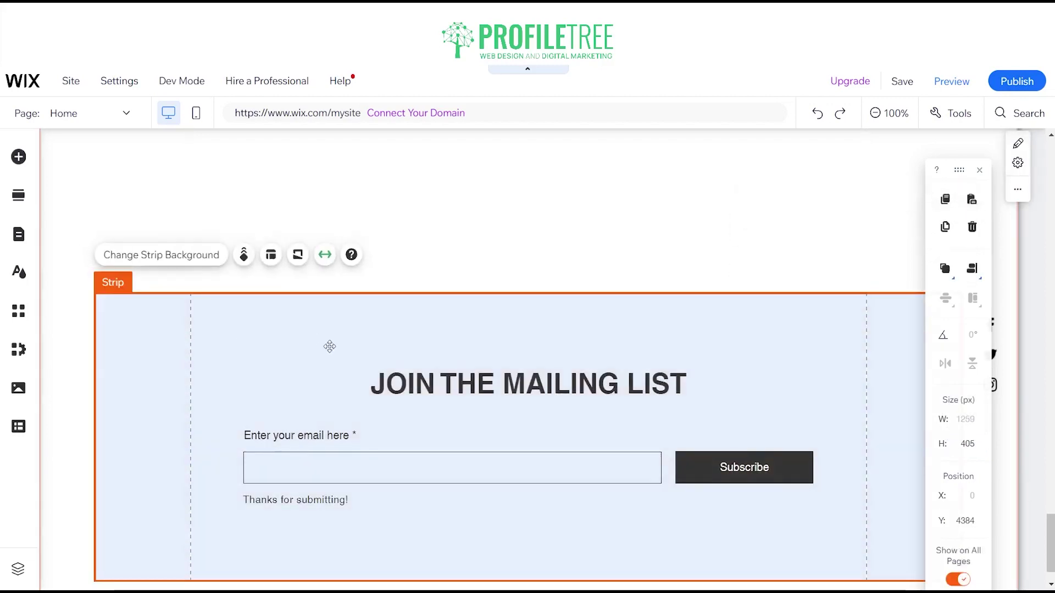
{"action": "scroll", "coordinate": [327, 346], "scroll_direction": "up", "scroll_amount": 2}
{"action": "left_click_drag", "start_coordinate": [291, 404], "coordinate": [315, 264]}
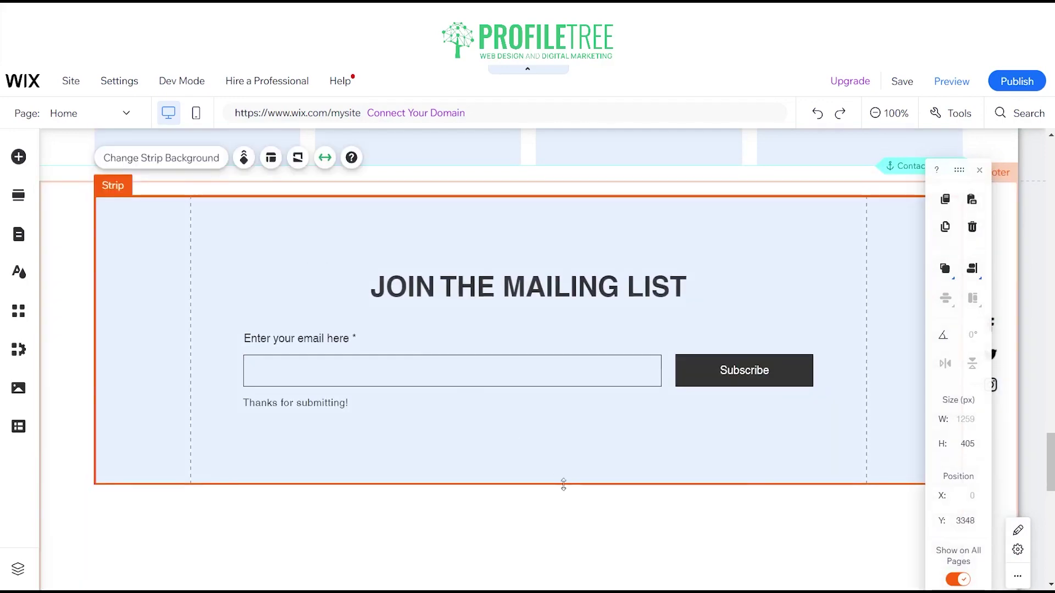
- Shrink the footer to 629 px by removing its empty space, then nudge its bottom edge down
{"action": "left_click", "coordinate": [578, 541]}
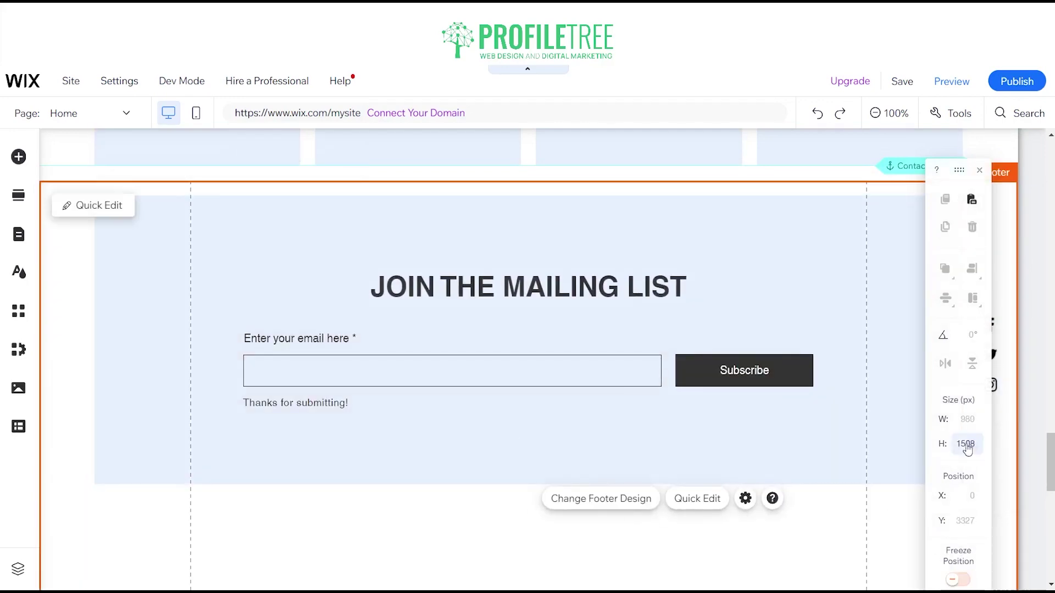
{"action": "left_click", "coordinate": [962, 450]}
{"action": "key", "text": "Return"}
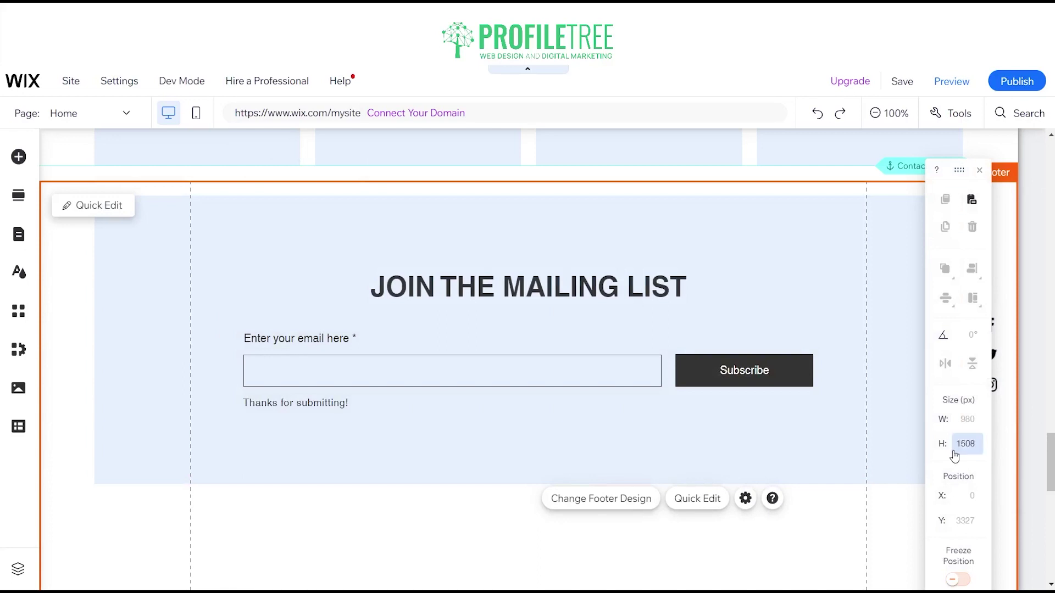
{"action": "scroll", "coordinate": [803, 455], "scroll_direction": "down", "scroll_amount": 6}
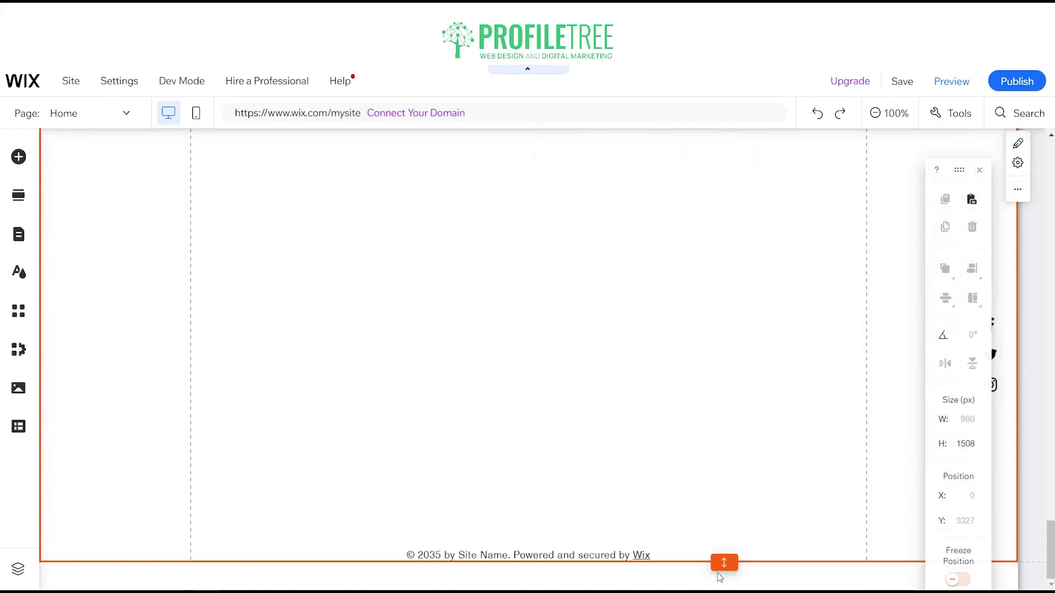
{"action": "left_click", "coordinate": [649, 550]}
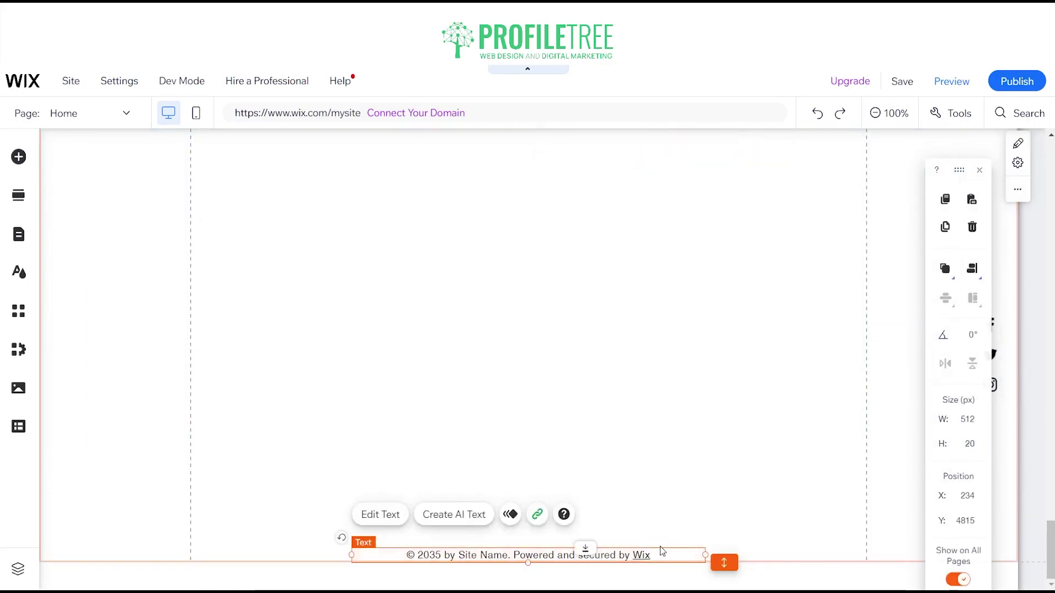
{"action": "left_click", "coordinate": [662, 546]}
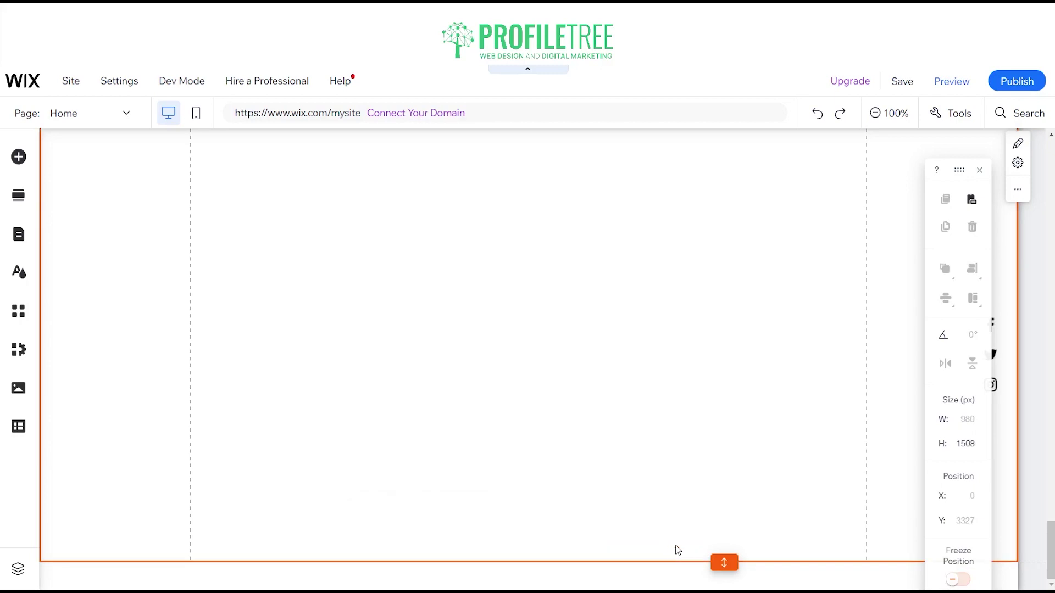
{"action": "double_click", "coordinate": [732, 410]}
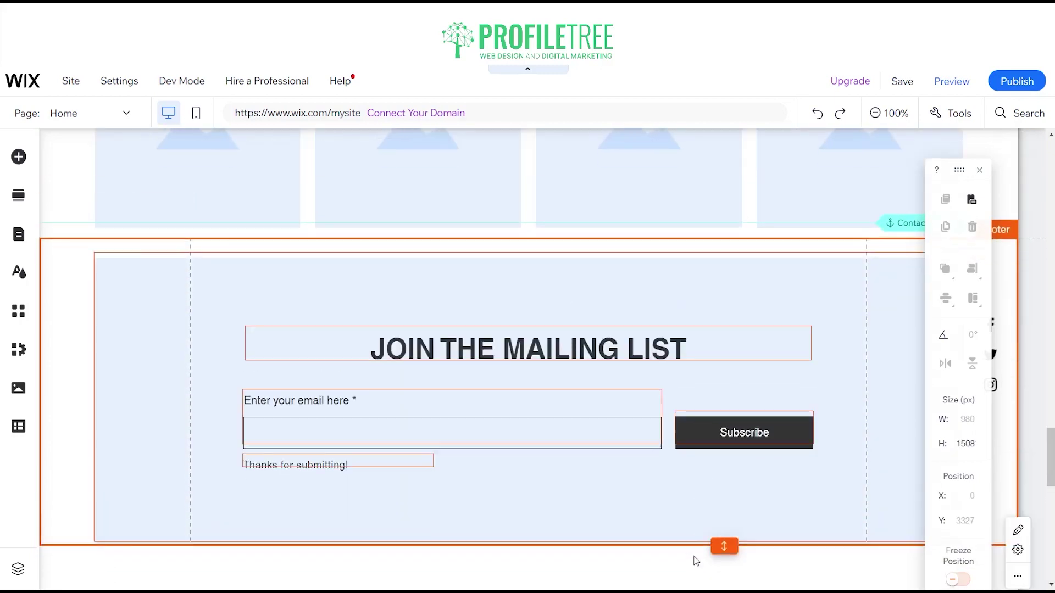
{"action": "left_click", "coordinate": [556, 428]}
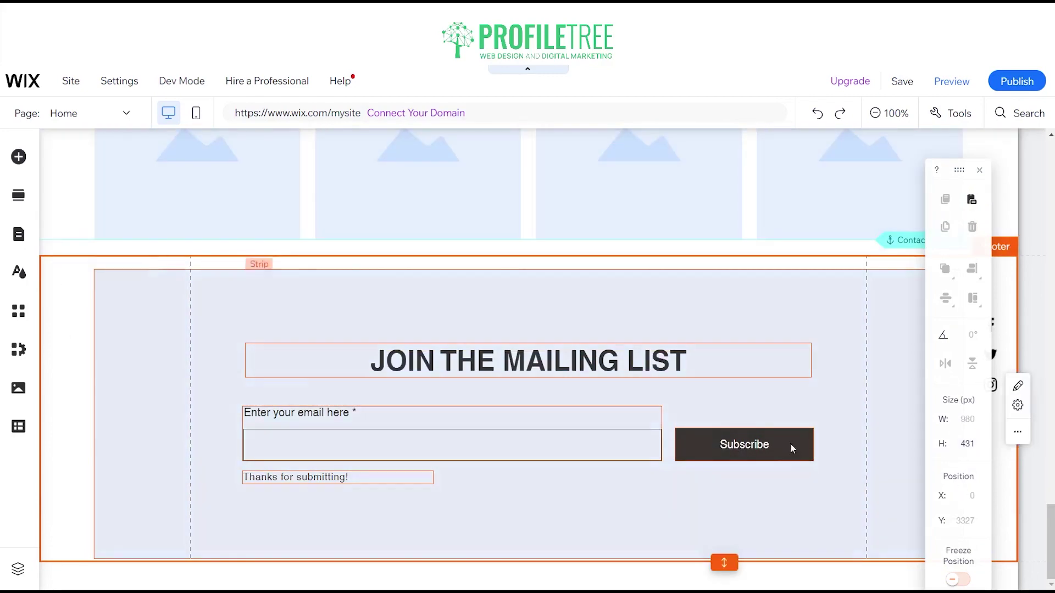
{"action": "left_click_drag", "start_coordinate": [725, 561], "coordinate": [724, 575]}
{"action": "scroll", "coordinate": [391, 383], "scroll_direction": "up", "scroll_amount": 8}
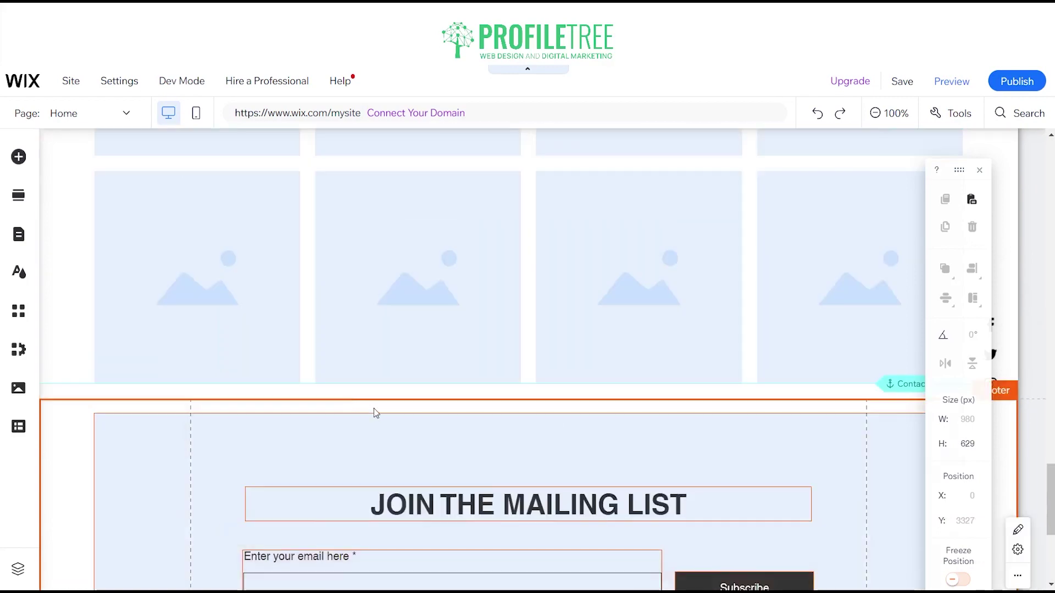
{"action": "left_click", "coordinate": [459, 403]}
- Scroll up to the hero section on the navy background
{"action": "scroll", "coordinate": [459, 404], "scroll_direction": "up", "scroll_amount": 20}
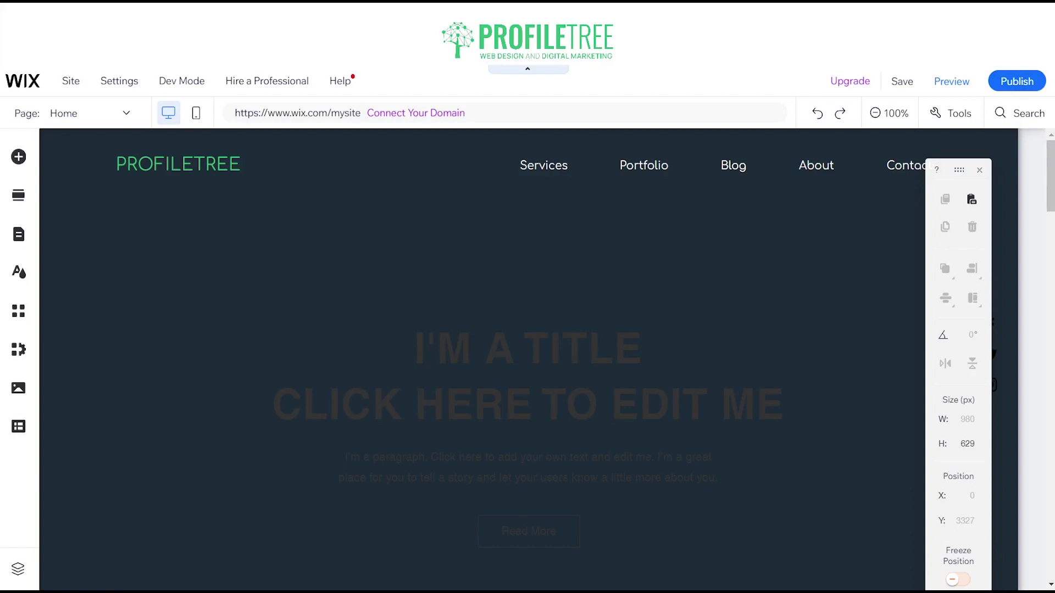
- Change the hero title's text colour to white
{"action": "left_click", "coordinate": [512, 361]}
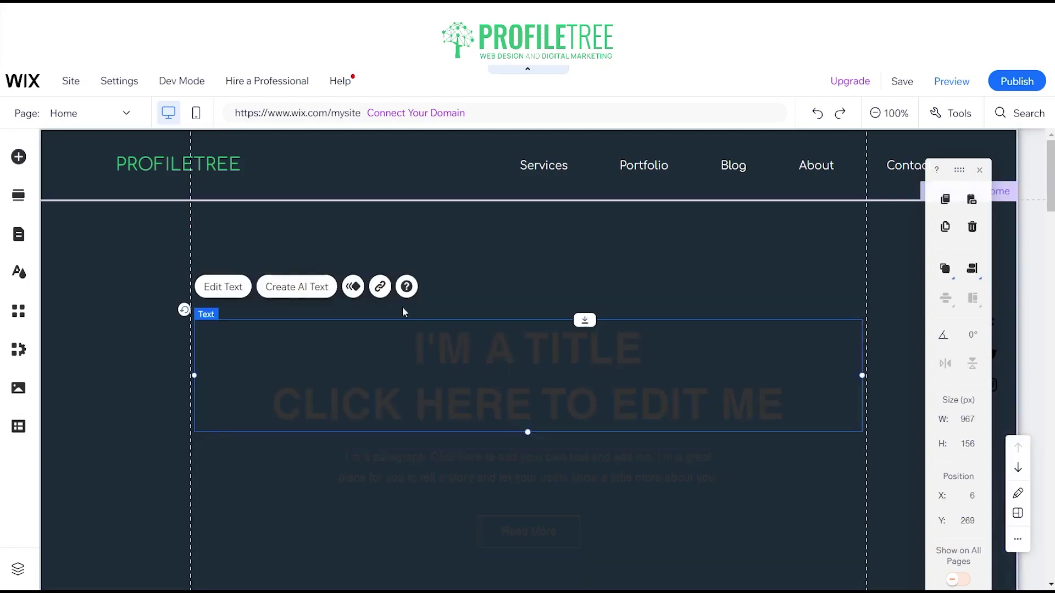
{"action": "left_click", "coordinate": [222, 287]}
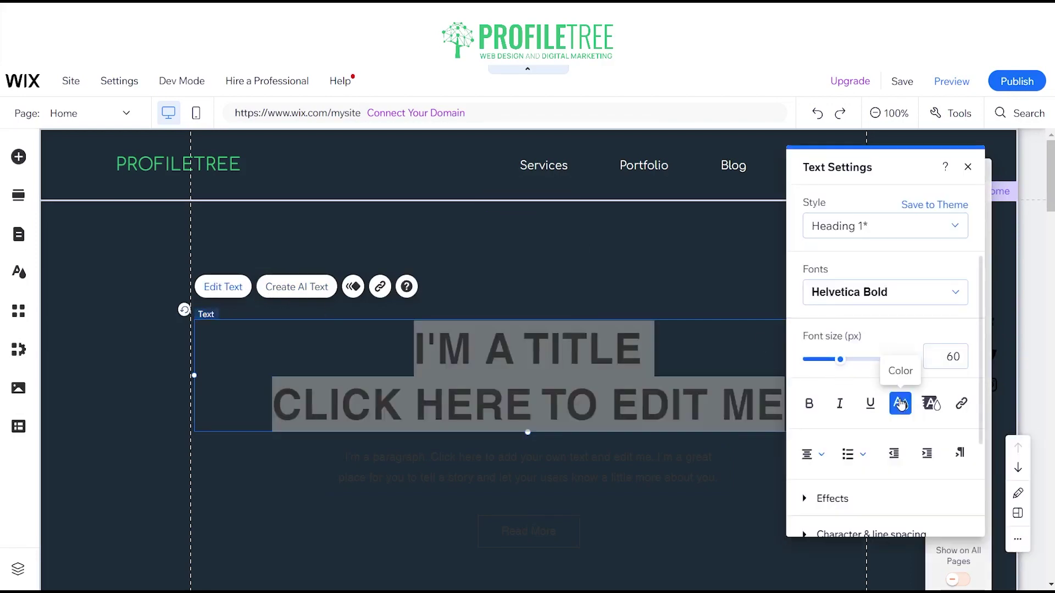
{"action": "left_click", "coordinate": [900, 403]}
{"action": "left_click", "coordinate": [825, 410]}
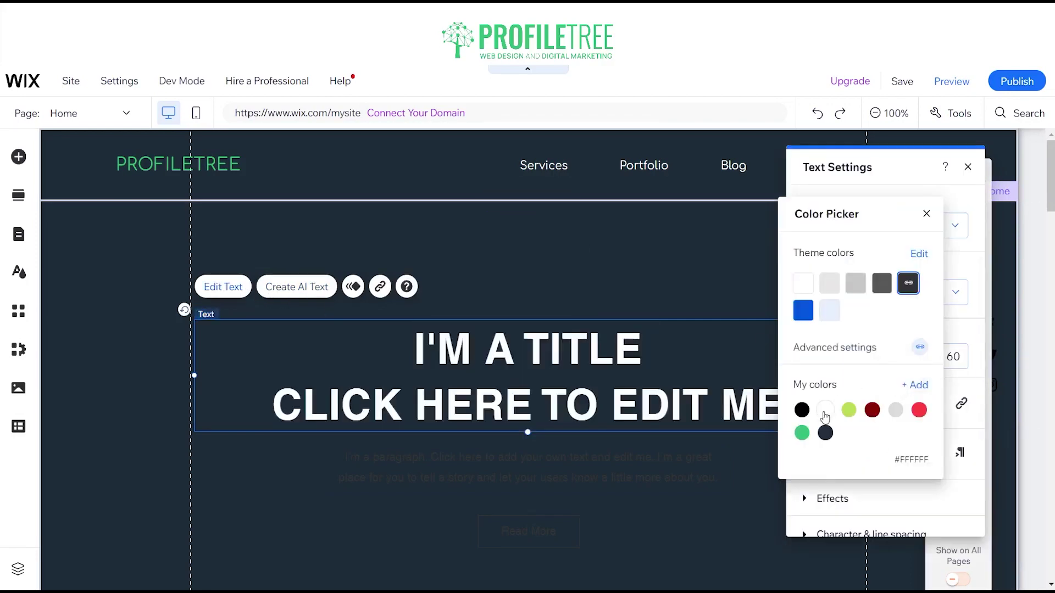
{"action": "left_click", "coordinate": [927, 214]}
- Make the paragraph below the title white, then select the hero strip
{"action": "left_click", "coordinate": [464, 480]}
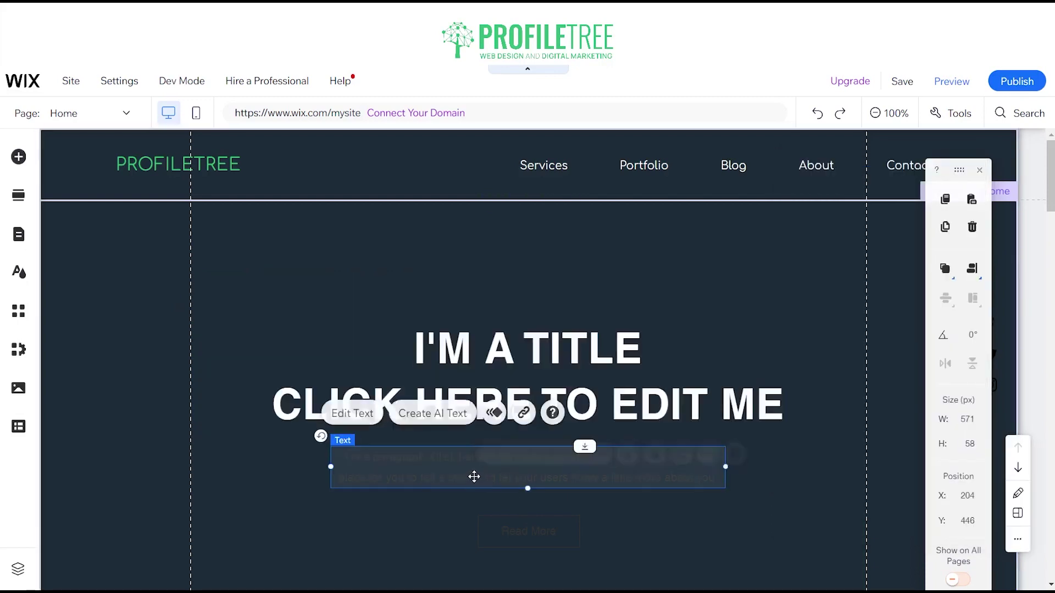
{"action": "left_click", "coordinate": [352, 413]}
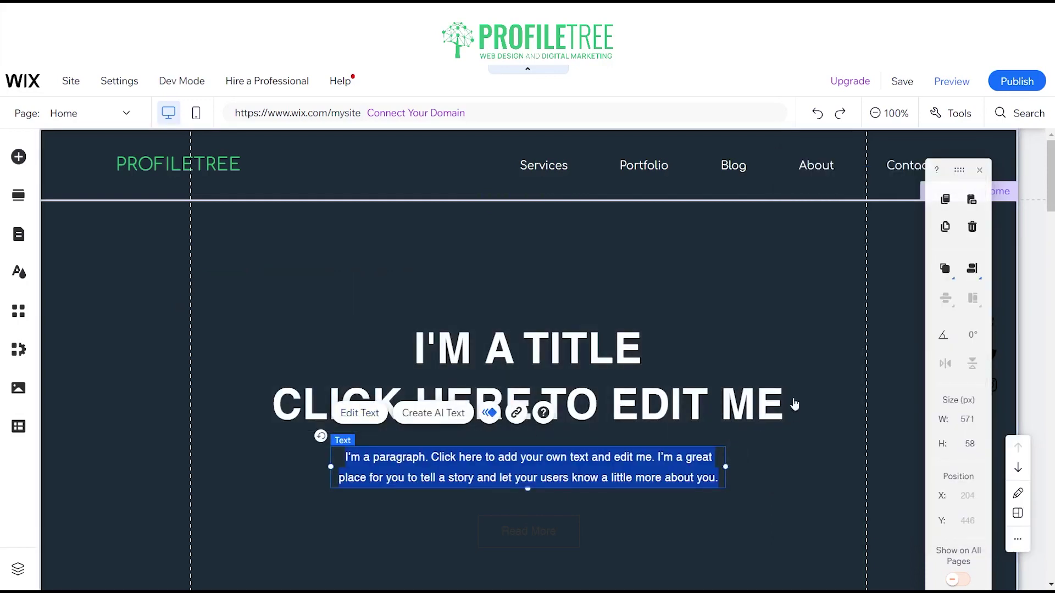
{"action": "left_click", "coordinate": [853, 404]}
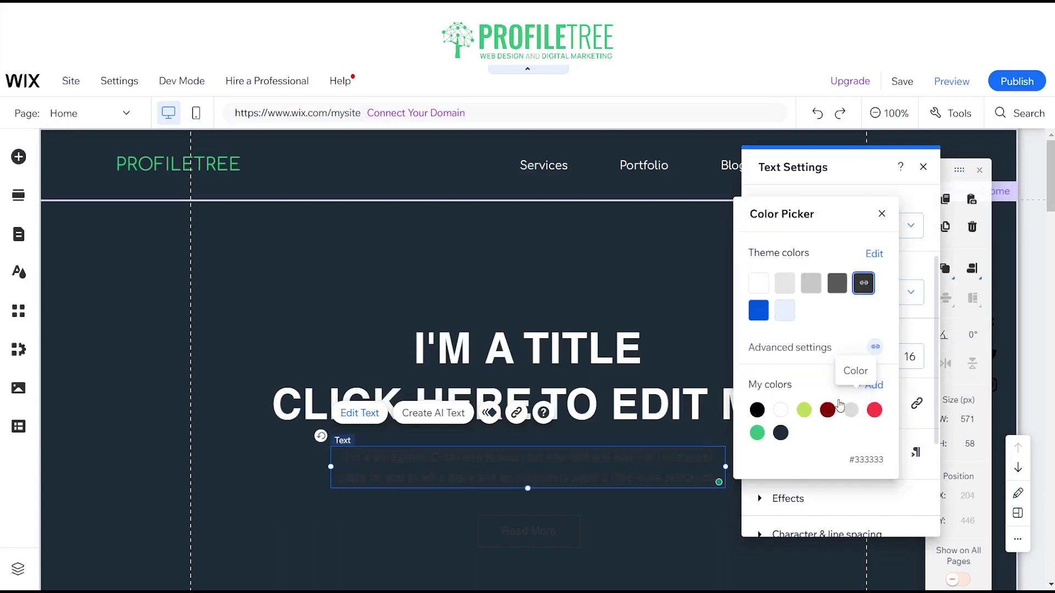
{"action": "left_click", "coordinate": [783, 410]}
{"action": "left_click", "coordinate": [881, 214]}
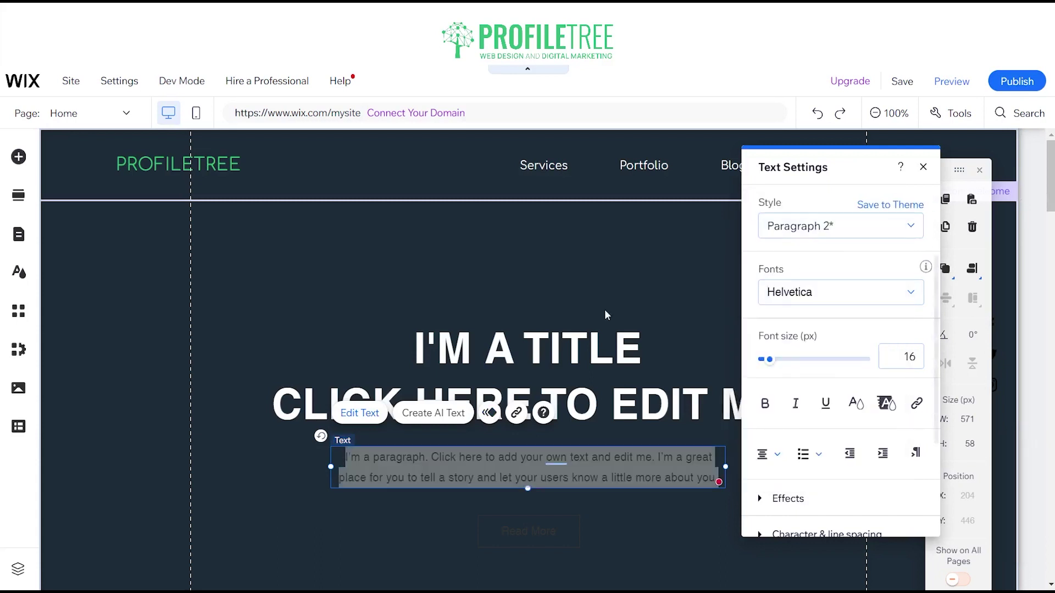
{"action": "left_click", "coordinate": [923, 167]}
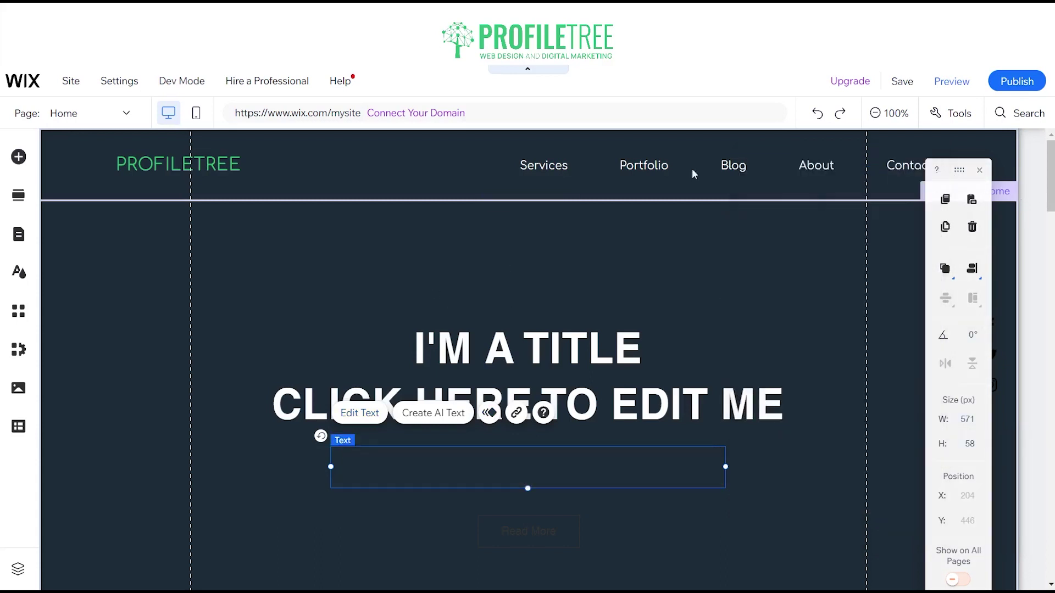
{"action": "left_click", "coordinate": [139, 355]}
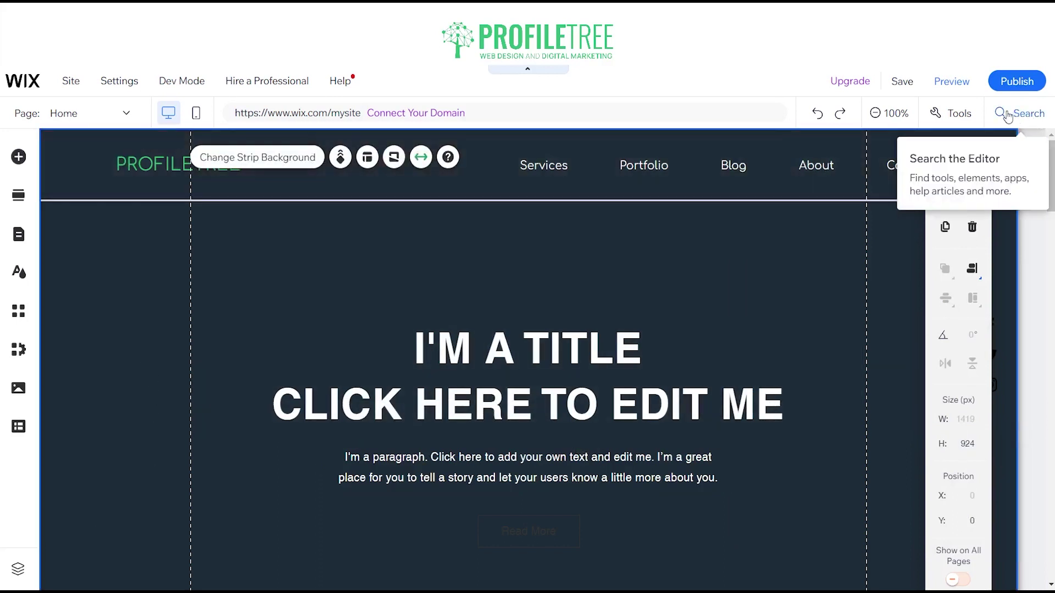
- Choose a video strip background and search the library for 'Web Development', then 'Website'
{"action": "left_click", "coordinate": [270, 159]}
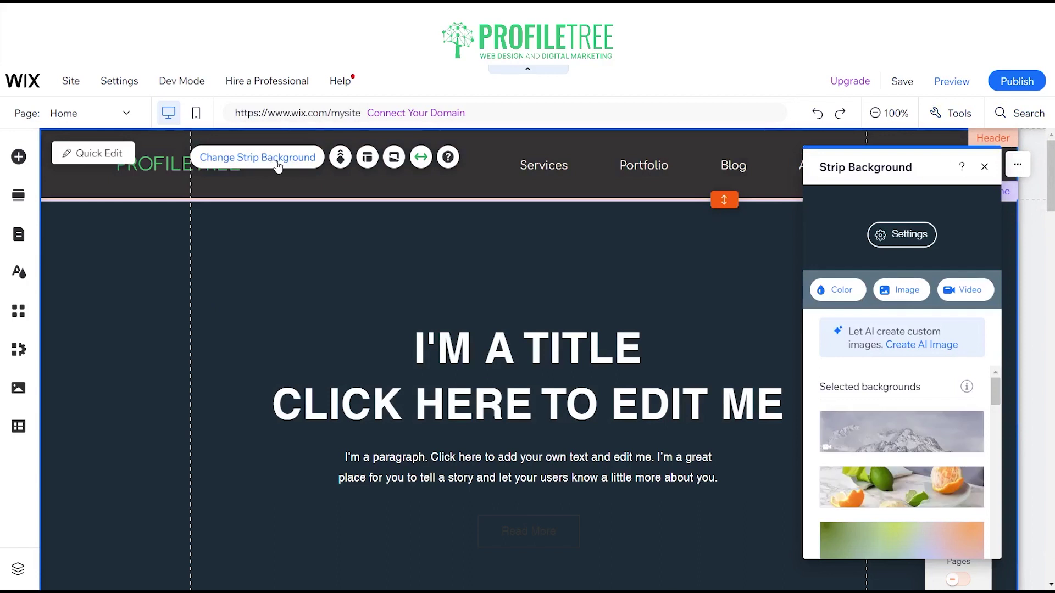
{"action": "left_click", "coordinate": [955, 288]}
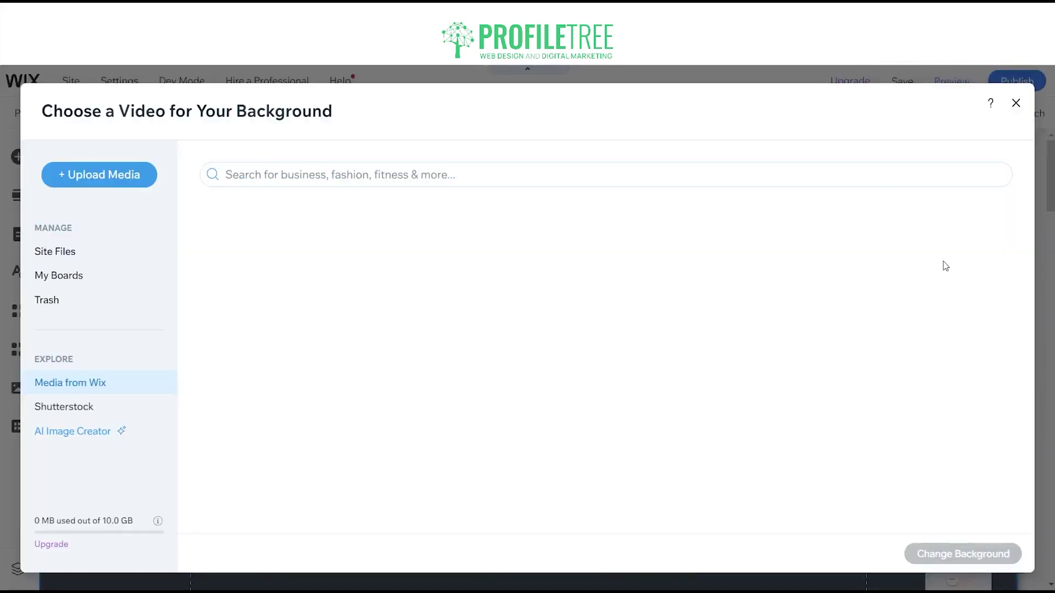
{"action": "left_click", "coordinate": [329, 181]}
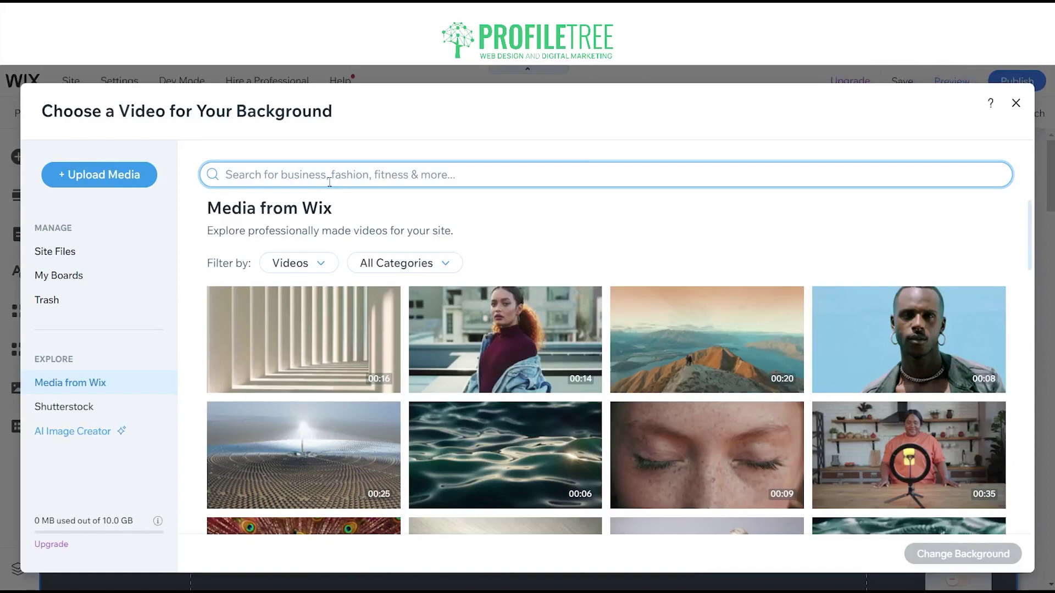
{"action": "type", "text": "Web Development"}
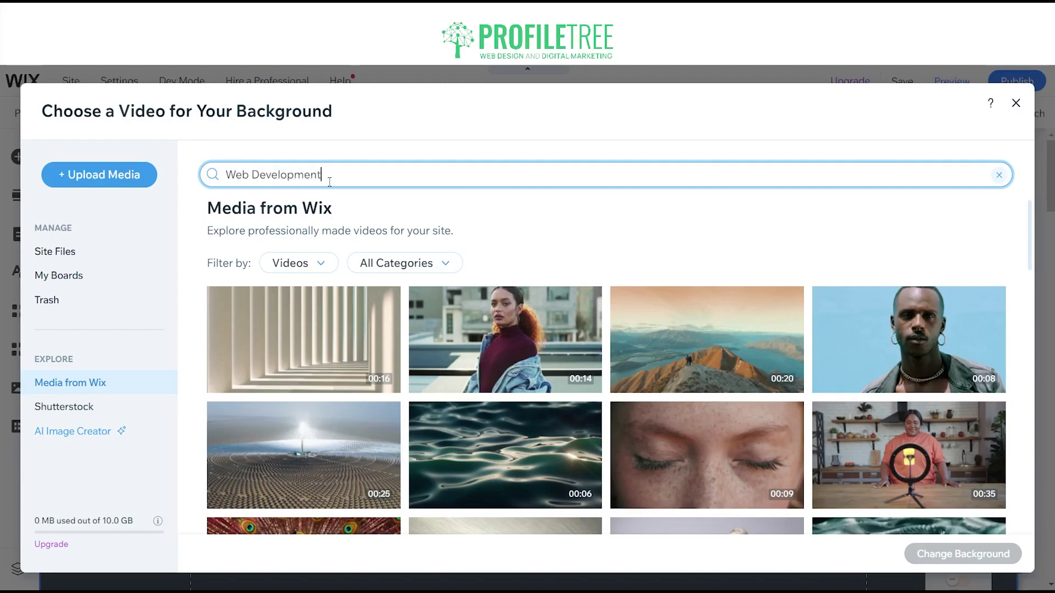
{"action": "key", "text": "Return"}
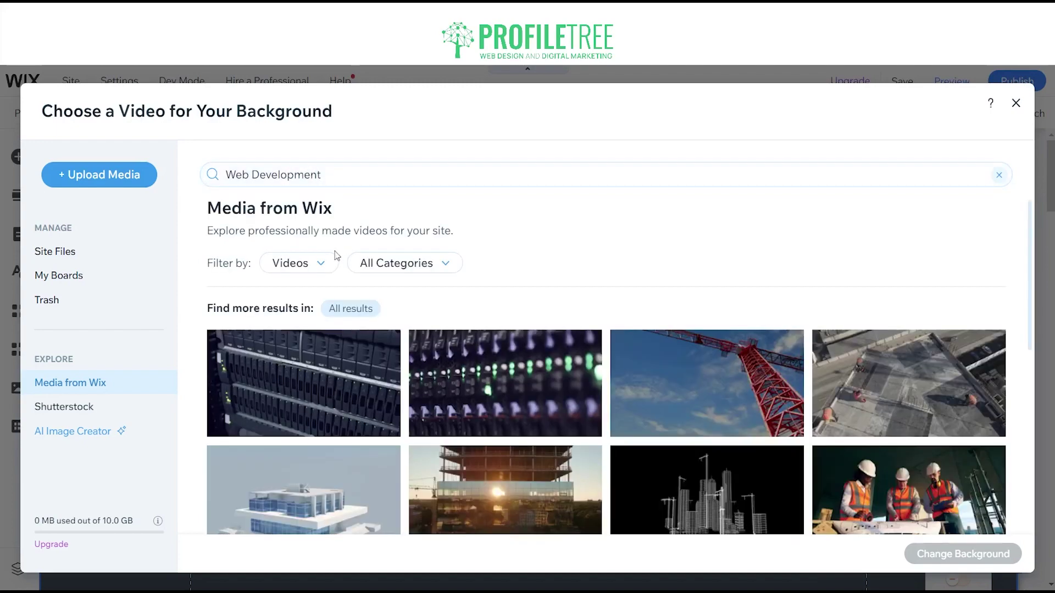
{"action": "scroll", "coordinate": [714, 417], "scroll_direction": "down", "scroll_amount": 2}
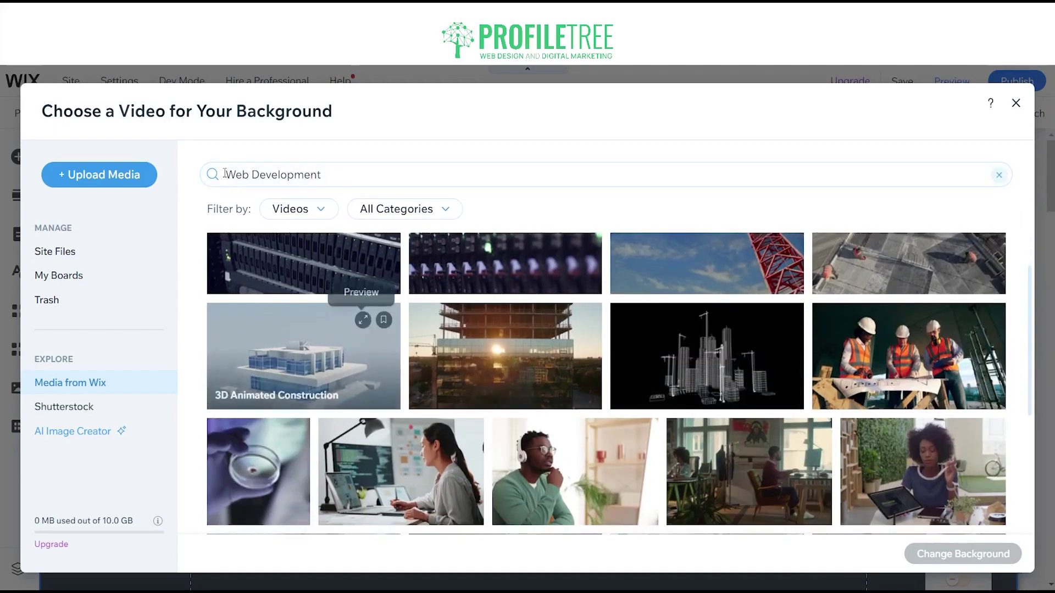
{"action": "left_click", "coordinate": [272, 174]}
{"action": "left_click", "coordinate": [272, 174]}
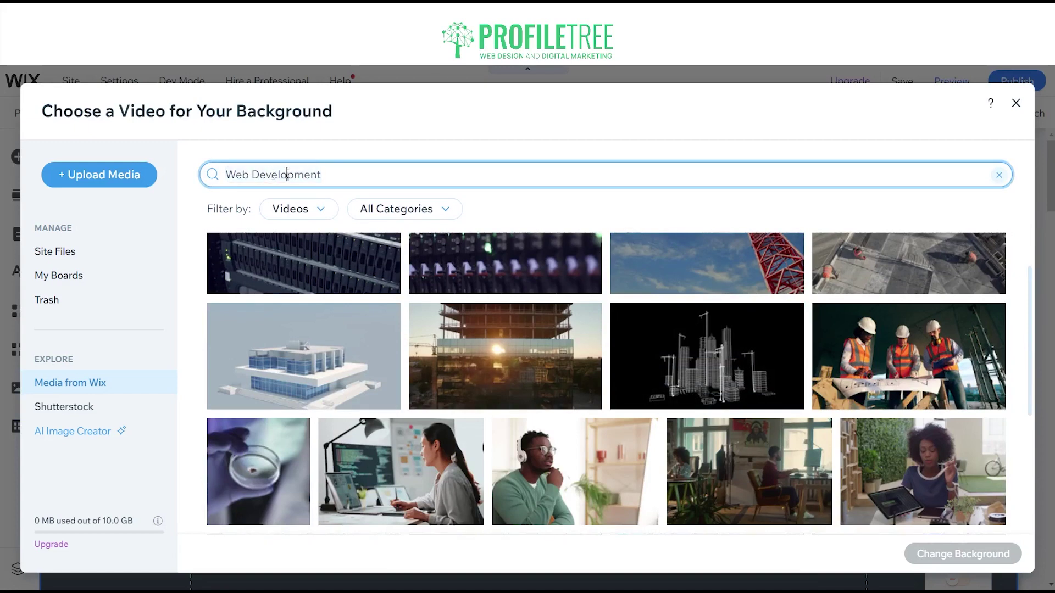
{"action": "double_click", "coordinate": [287, 174]}
{"action": "key", "text": "BackSpace"}
{"action": "key", "text": "BackSpace"}
{"action": "key", "text": "Return"}
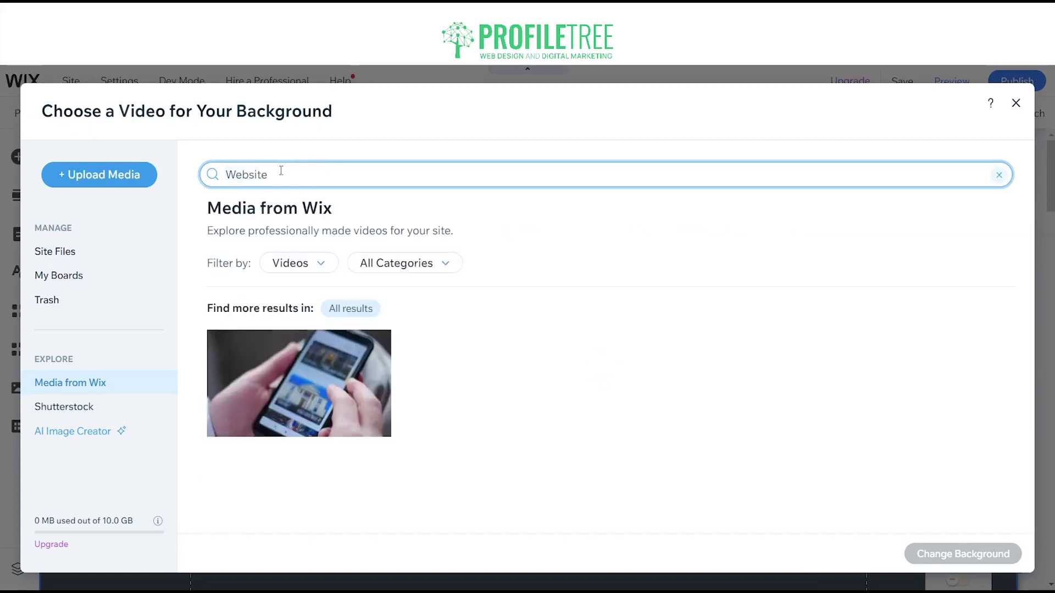
- Search 'Digital Marketing' and apply the Playing with Mouse video as the strip background
{"action": "double_click", "coordinate": [293, 172]}
{"action": "type", "text": "Digital Marketing"}
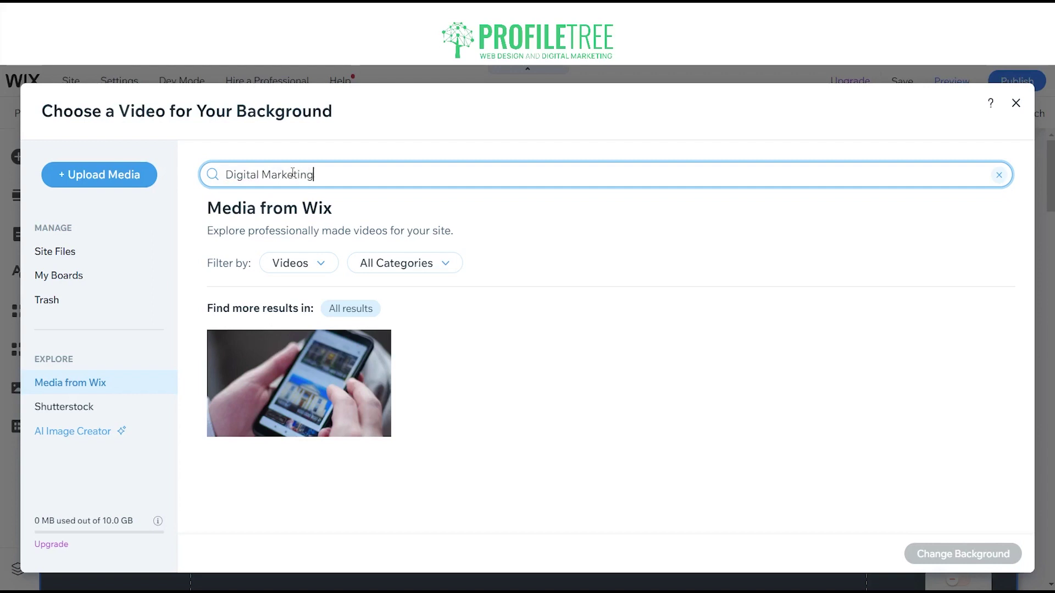
{"action": "key", "text": "Return"}
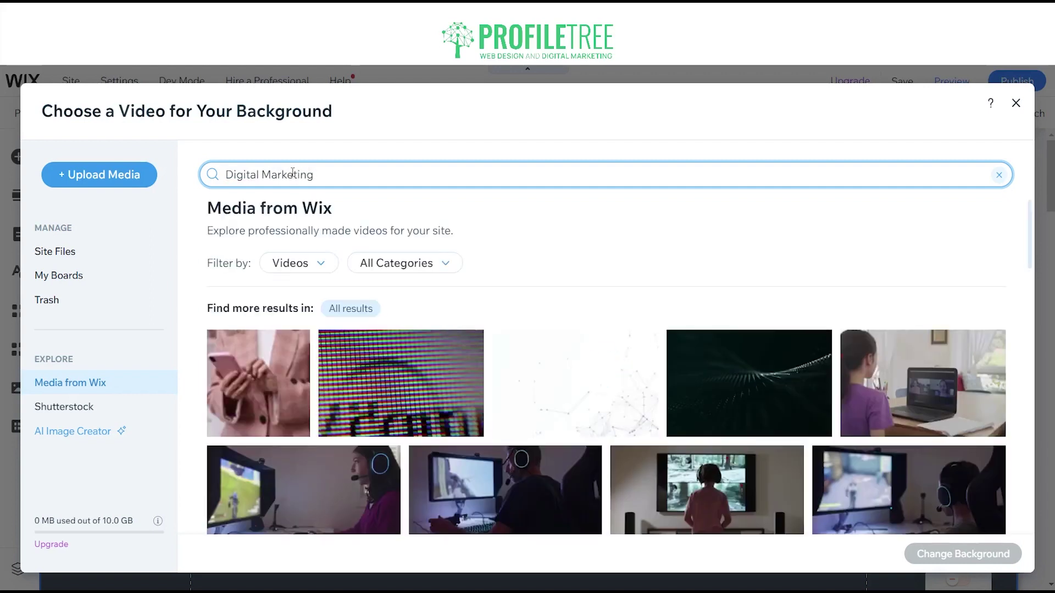
{"action": "scroll", "coordinate": [482, 360], "scroll_direction": "down", "scroll_amount": 2}
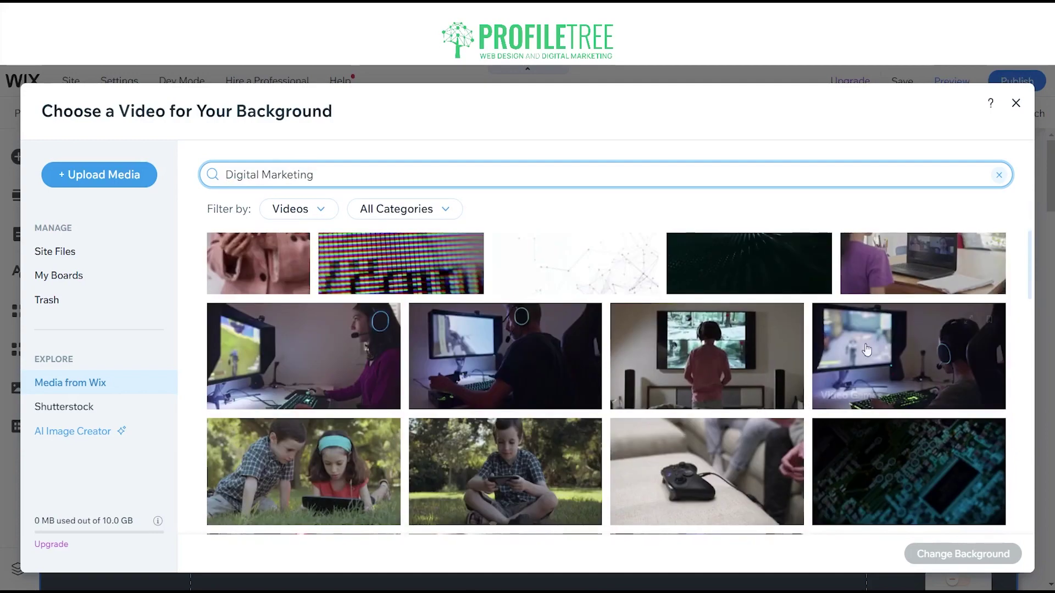
{"action": "scroll", "coordinate": [482, 360], "scroll_direction": "down", "scroll_amount": 3}
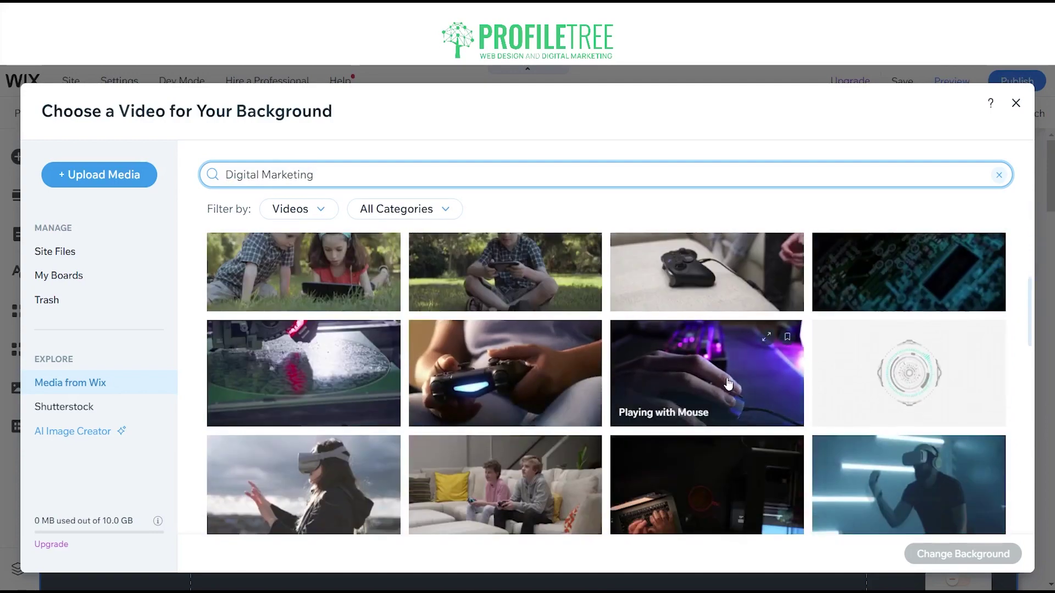
{"action": "scroll", "coordinate": [745, 337], "scroll_direction": "down", "scroll_amount": 1}
{"action": "left_click", "coordinate": [745, 338]}
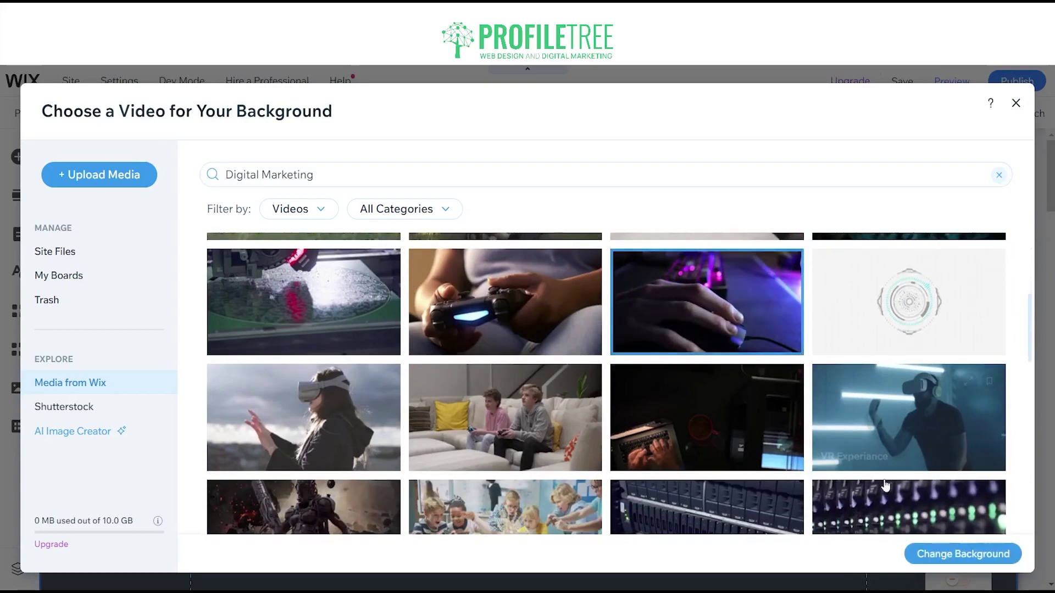
{"action": "left_click", "coordinate": [934, 554]}
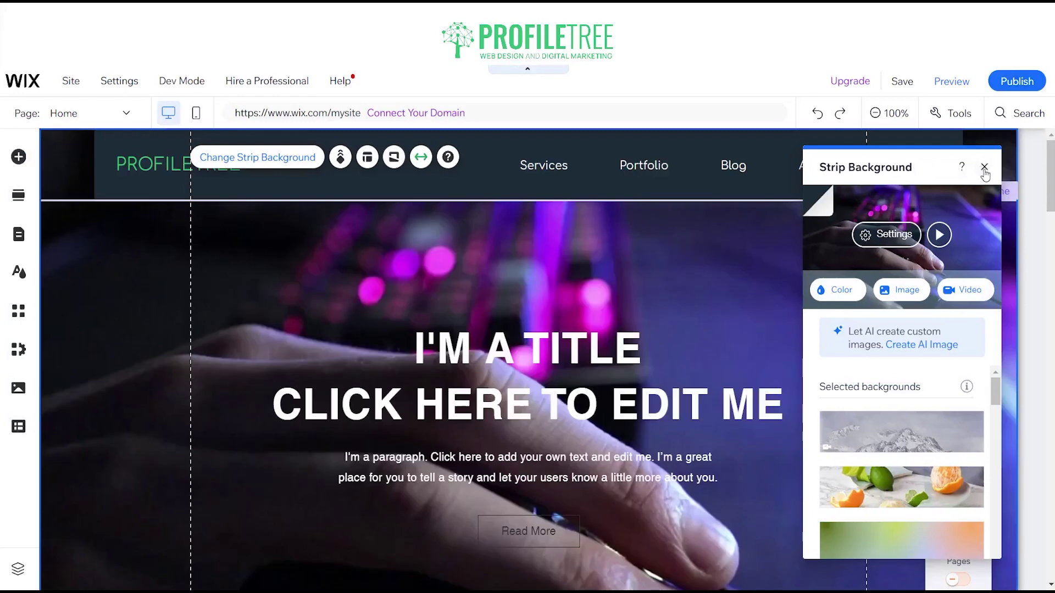
- Close the background panel and review the header strip, its column settings and site design
{"action": "left_click", "coordinate": [984, 167]}
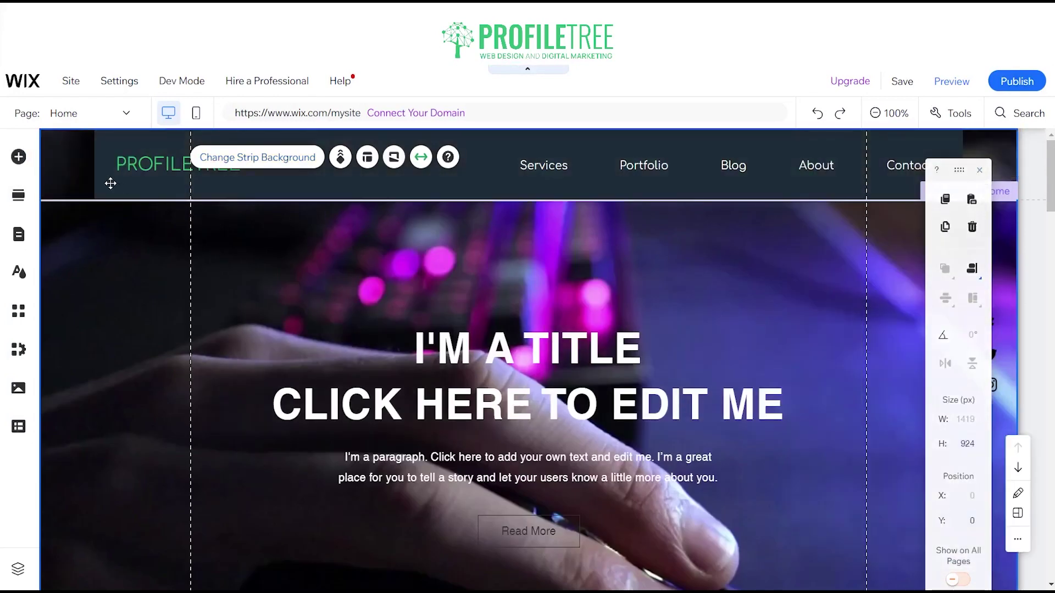
{"action": "left_click", "coordinate": [111, 184]}
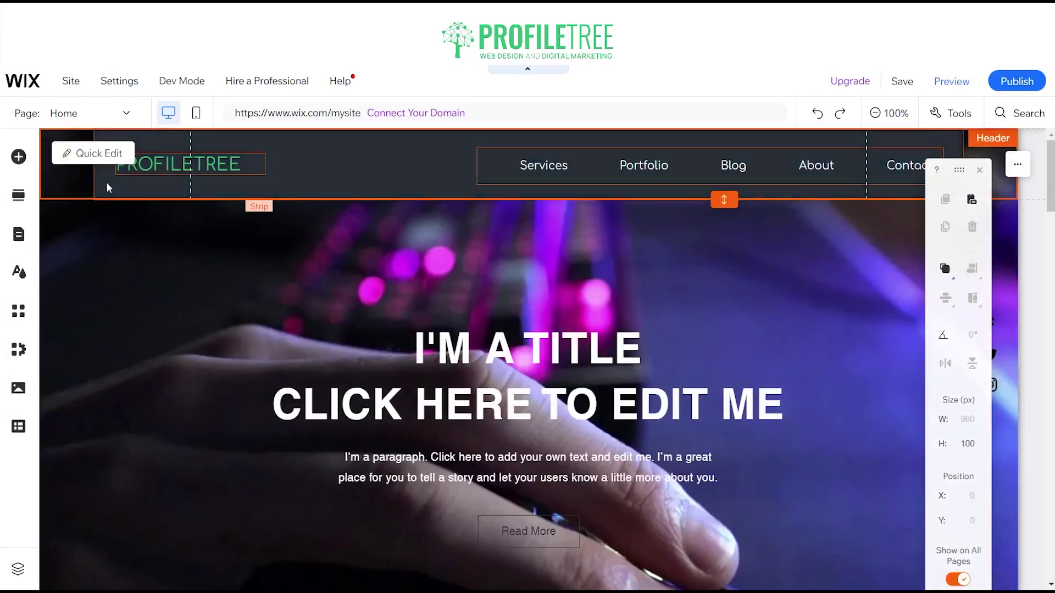
{"action": "left_click", "coordinate": [115, 187]}
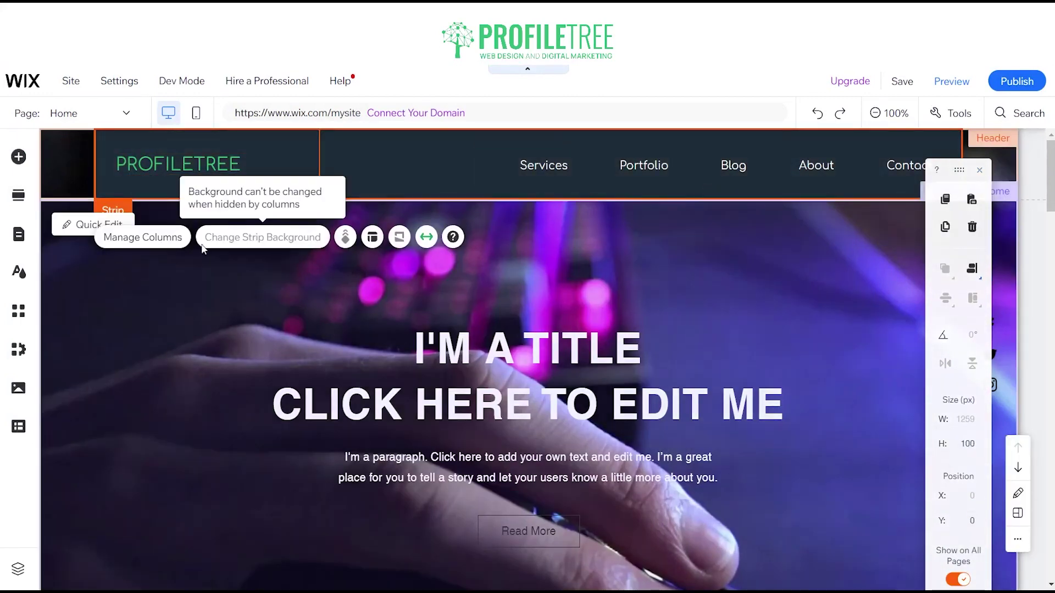
{"action": "left_click", "coordinate": [141, 242]}
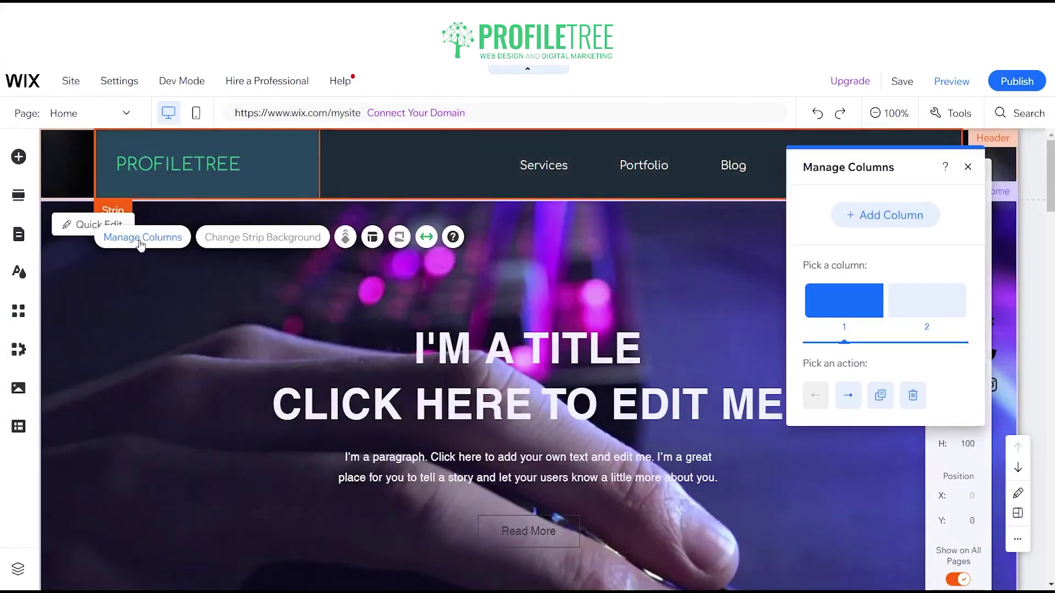
{"action": "left_click", "coordinate": [970, 165]}
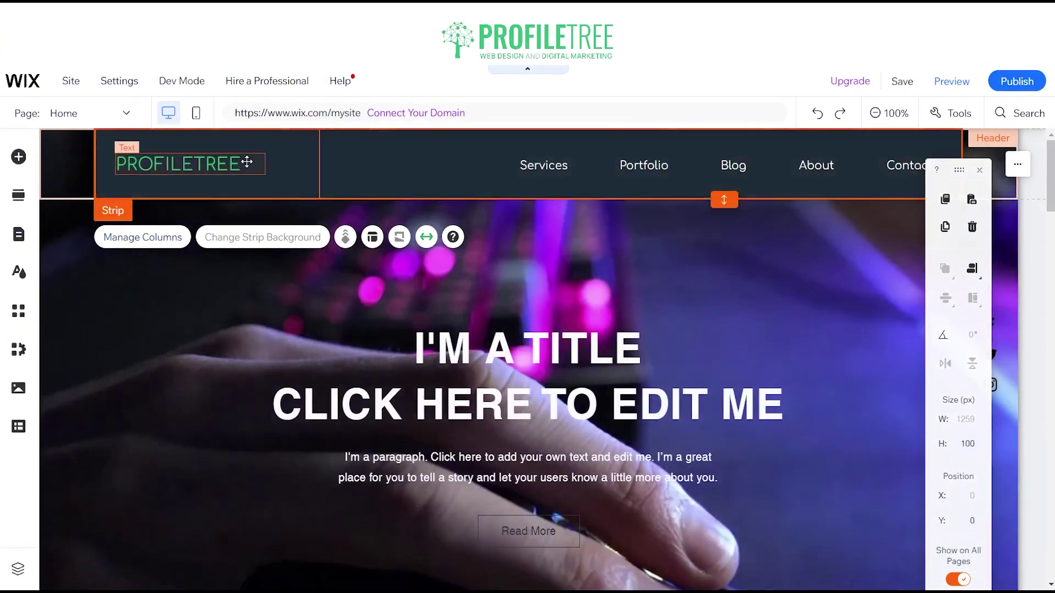
{"action": "left_click", "coordinate": [20, 280]}
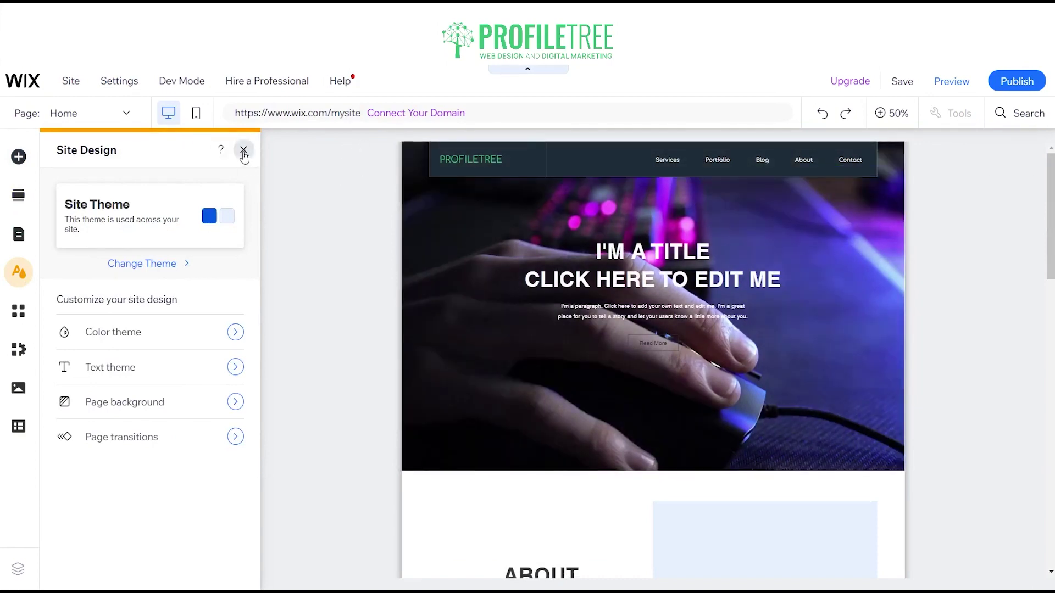
{"action": "left_click", "coordinate": [244, 151]}
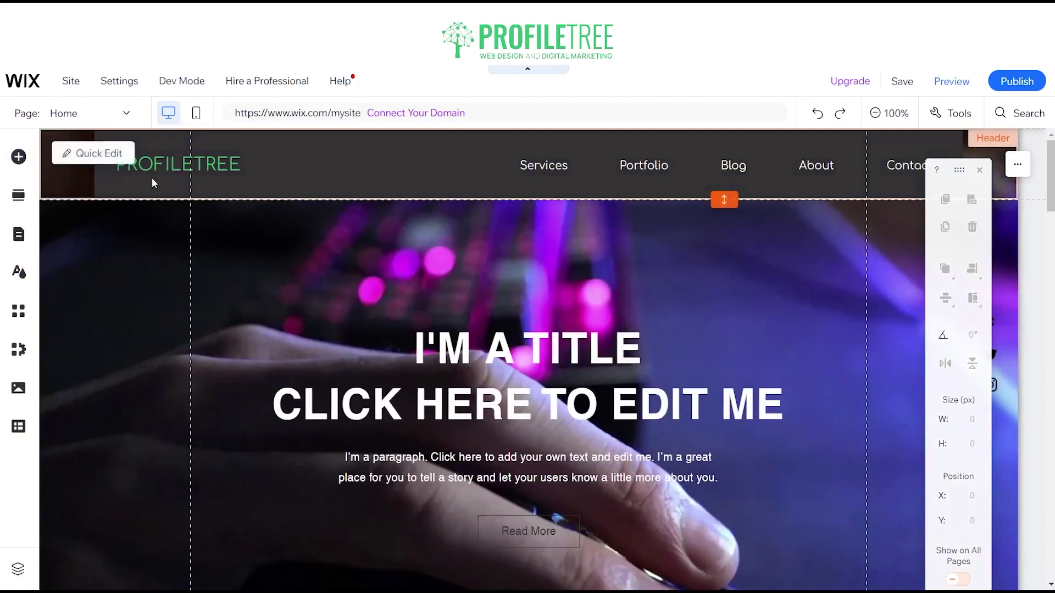
- Left-align the About headline 'Award-winning content marketing agency' in Text Settings
{"action": "left_click", "coordinate": [979, 170]}
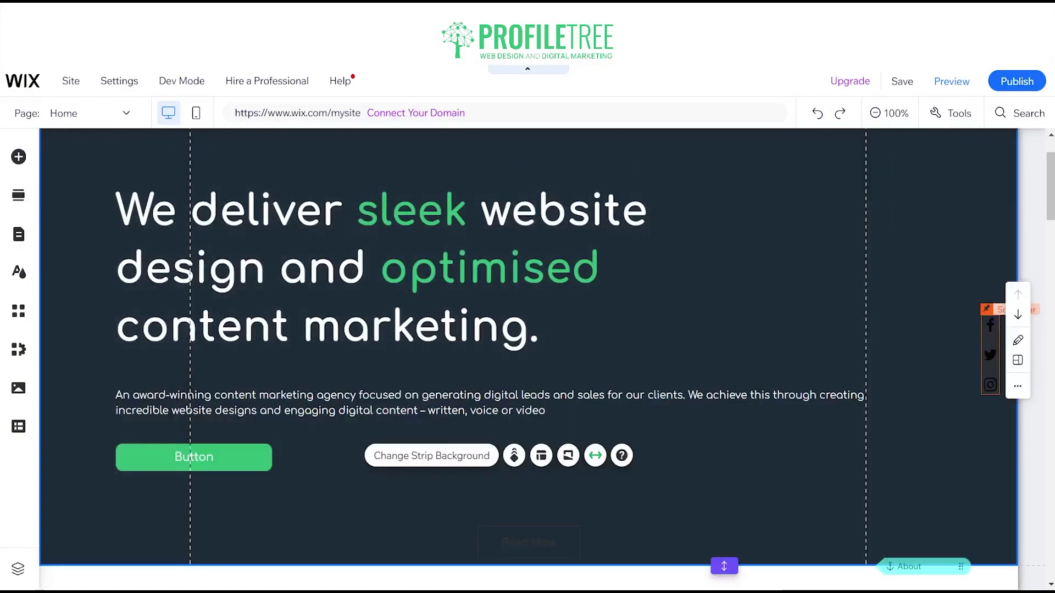
{"action": "scroll", "coordinate": [528, 358], "scroll_direction": "up", "scroll_amount": 1}
{"action": "scroll", "coordinate": [527, 357], "scroll_direction": "down", "scroll_amount": 3}
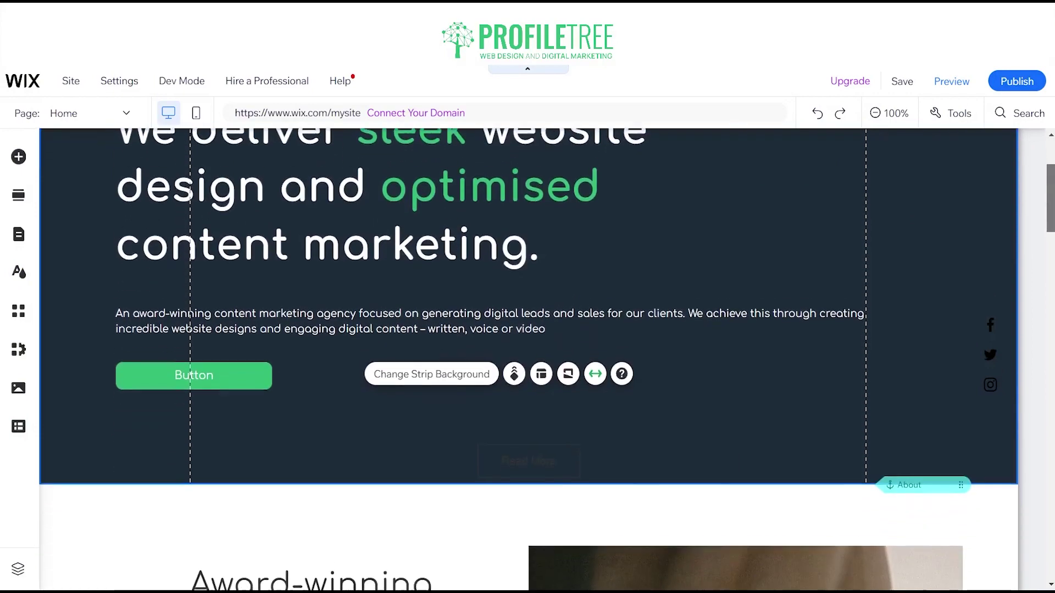
{"action": "scroll", "coordinate": [528, 357], "scroll_direction": "up", "scroll_amount": 2}
{"action": "scroll", "coordinate": [527, 357], "scroll_direction": "down", "scroll_amount": 6}
{"action": "mouse_move", "coordinate": [1051, 264]}
{"action": "left_mouse_down"}
{"action": "mouse_move", "coordinate": [1052, 322]}
{"action": "mouse_move", "coordinate": [1052, 277]}
{"action": "left_mouse_up"}
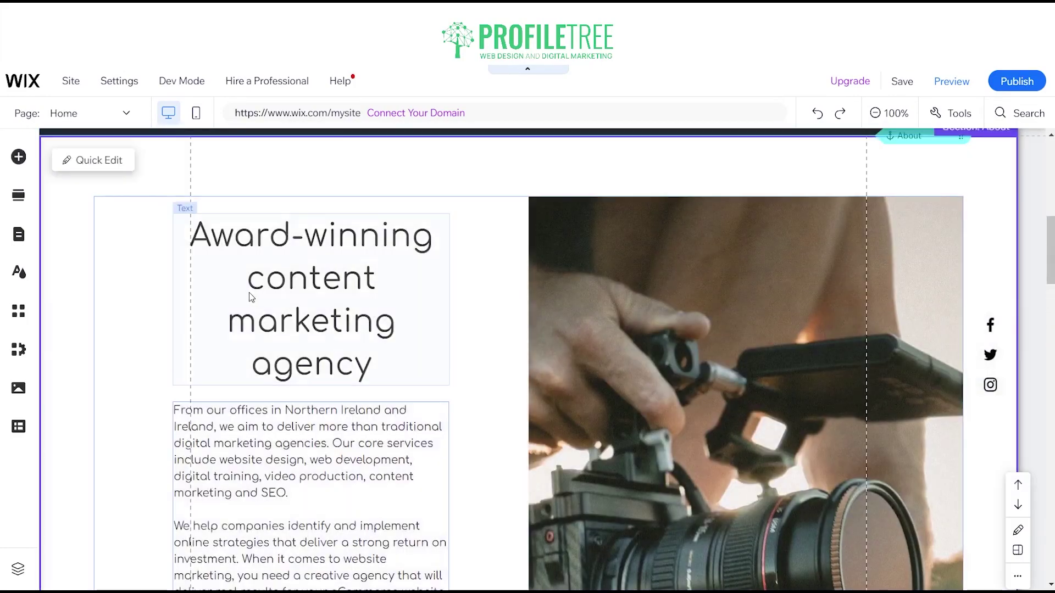
{"action": "left_click", "coordinate": [287, 296]}
{"action": "left_click", "coordinate": [200, 420]}
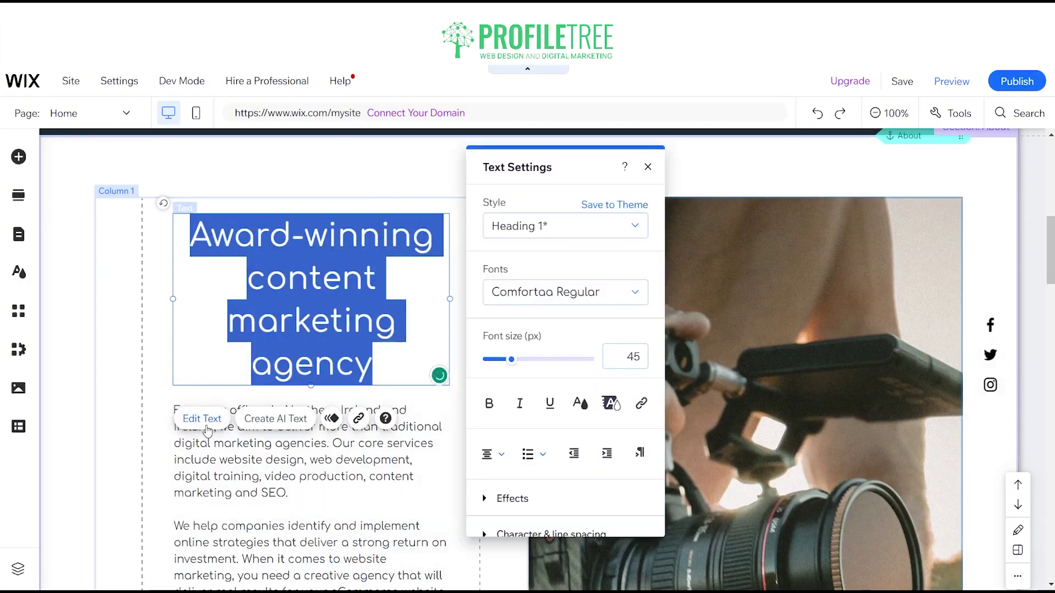
{"action": "left_click", "coordinate": [501, 453]}
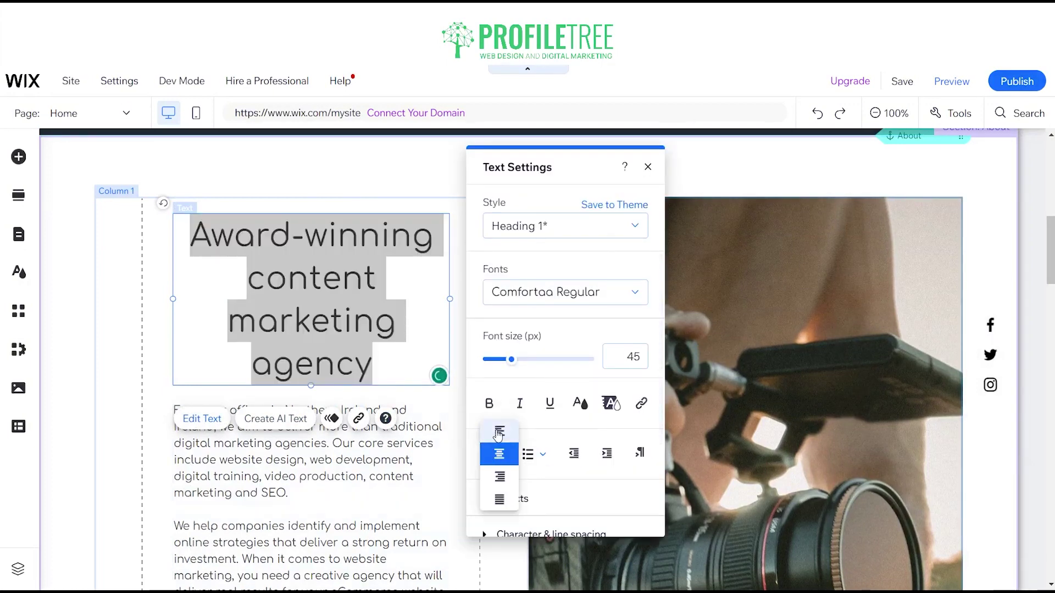
{"action": "left_click", "coordinate": [499, 431]}
{"action": "key", "text": "Escape"}
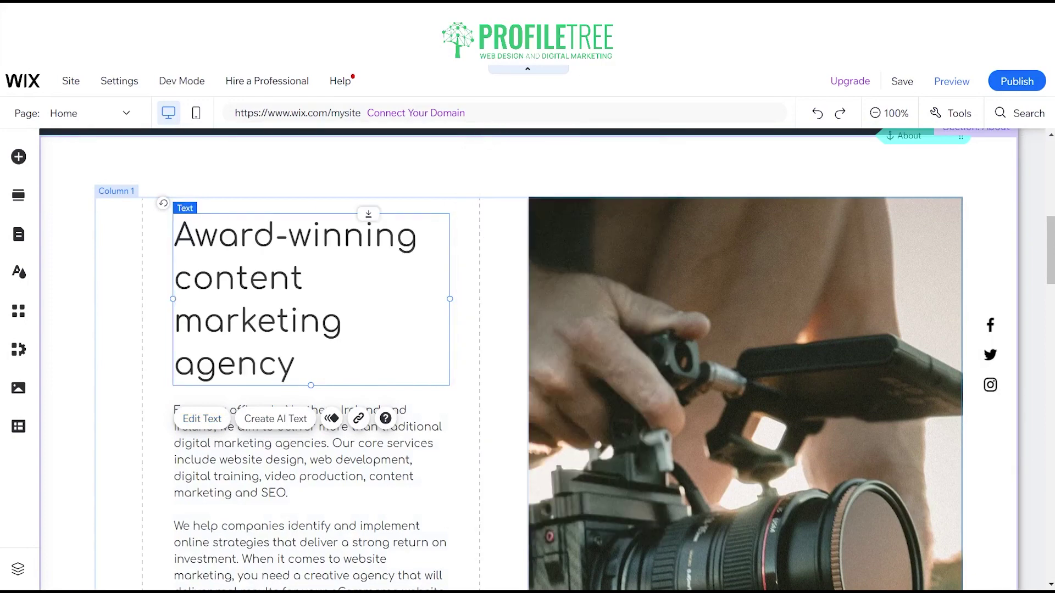
{"action": "scroll", "coordinate": [528, 357], "scroll_direction": "down", "scroll_amount": 6}
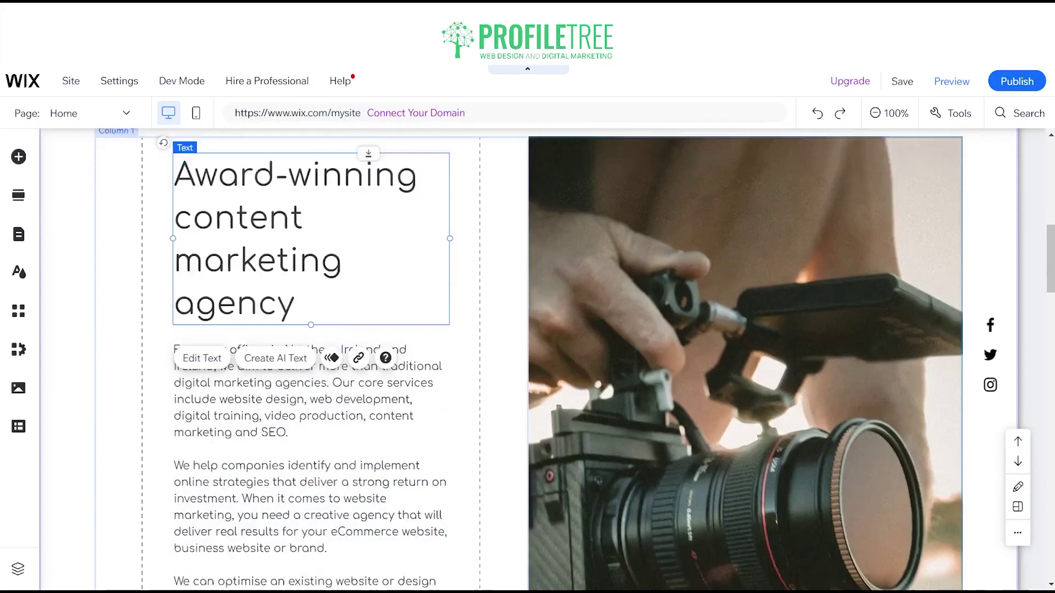
{"action": "scroll", "coordinate": [528, 357], "scroll_direction": "up", "scroll_amount": 15}
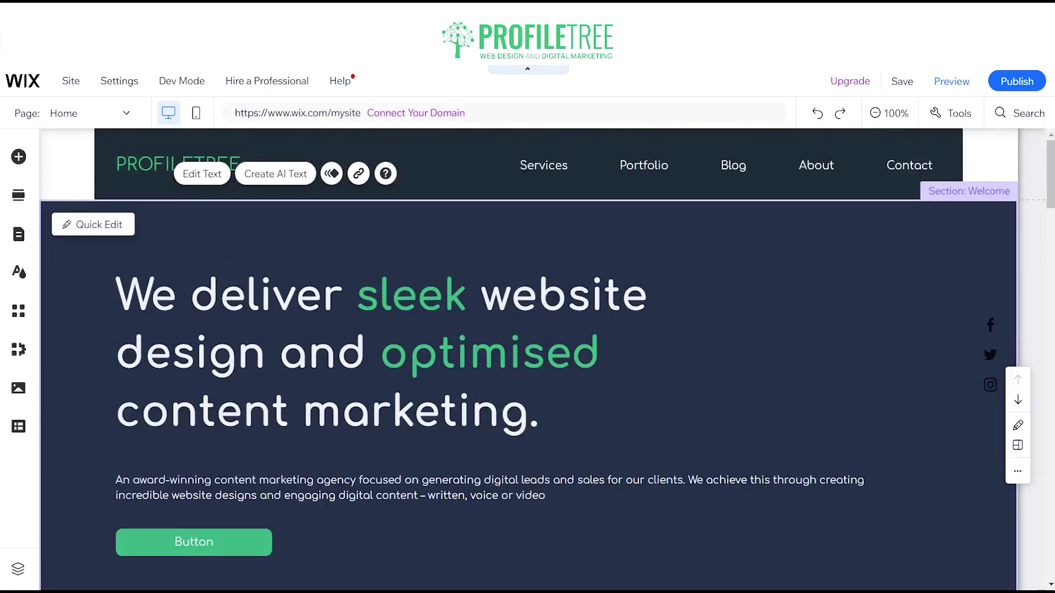
{"action": "scroll", "coordinate": [528, 357], "scroll_direction": "down", "scroll_amount": 5}
{"action": "scroll", "coordinate": [527, 357], "scroll_direction": "up", "scroll_amount": 4}
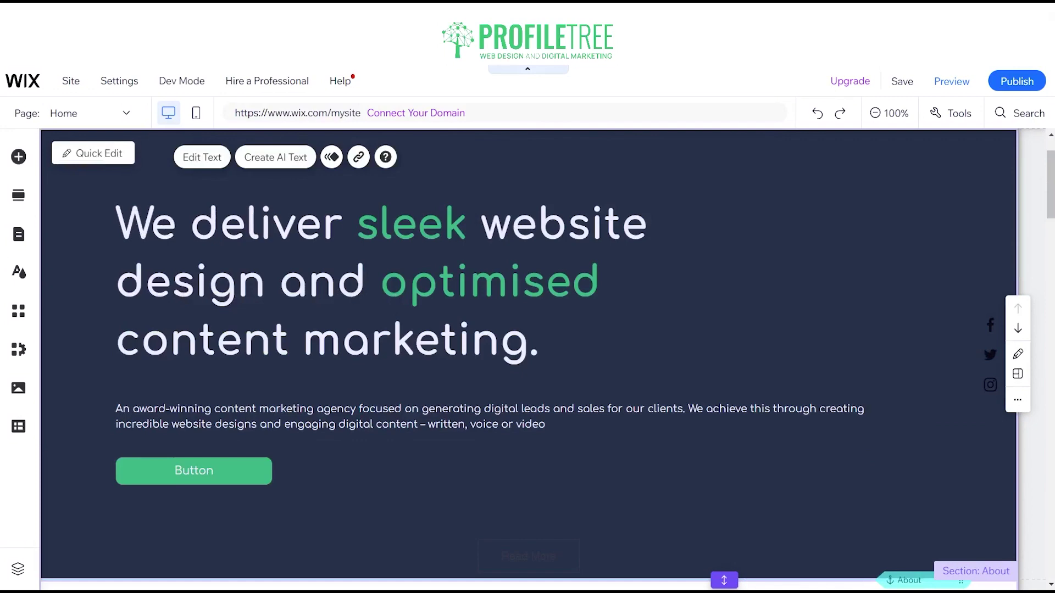
{"action": "scroll", "coordinate": [1051, 213], "scroll_direction": "down", "scroll_amount": 2}
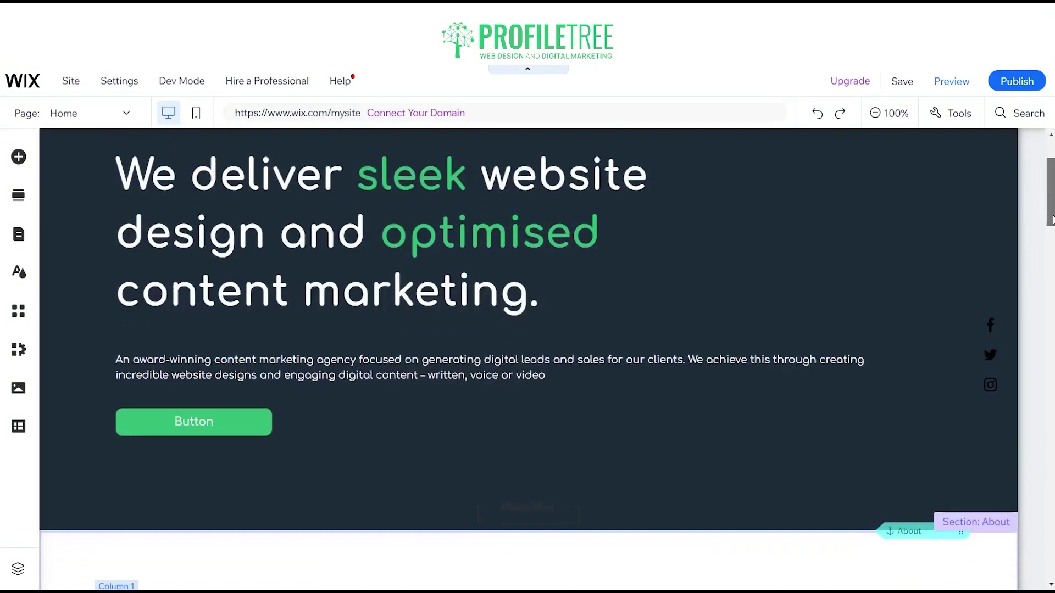
{"action": "scroll", "coordinate": [1050, 213], "scroll_direction": "up", "scroll_amount": 1}
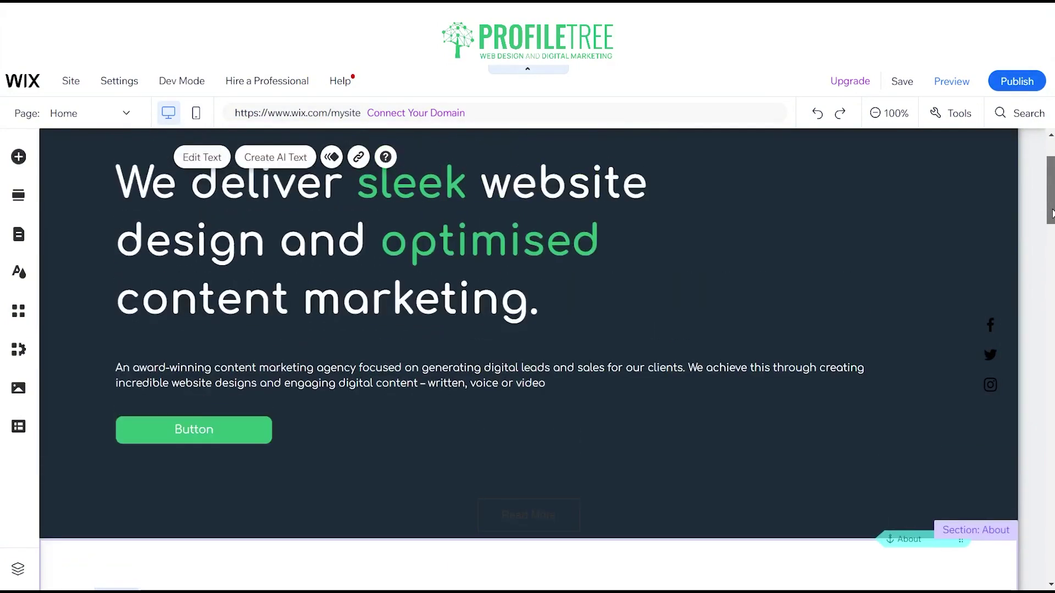
{"action": "scroll", "coordinate": [1050, 214], "scroll_direction": "up", "scroll_amount": 1}
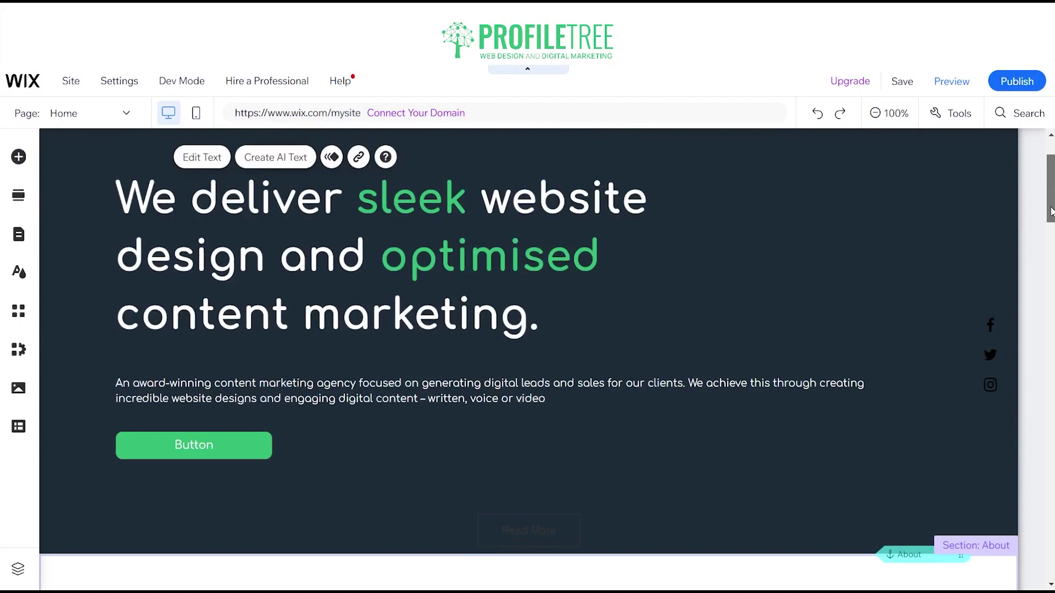
{"action": "left_click_drag", "start_coordinate": [1051, 212], "coordinate": [1040, 295]}
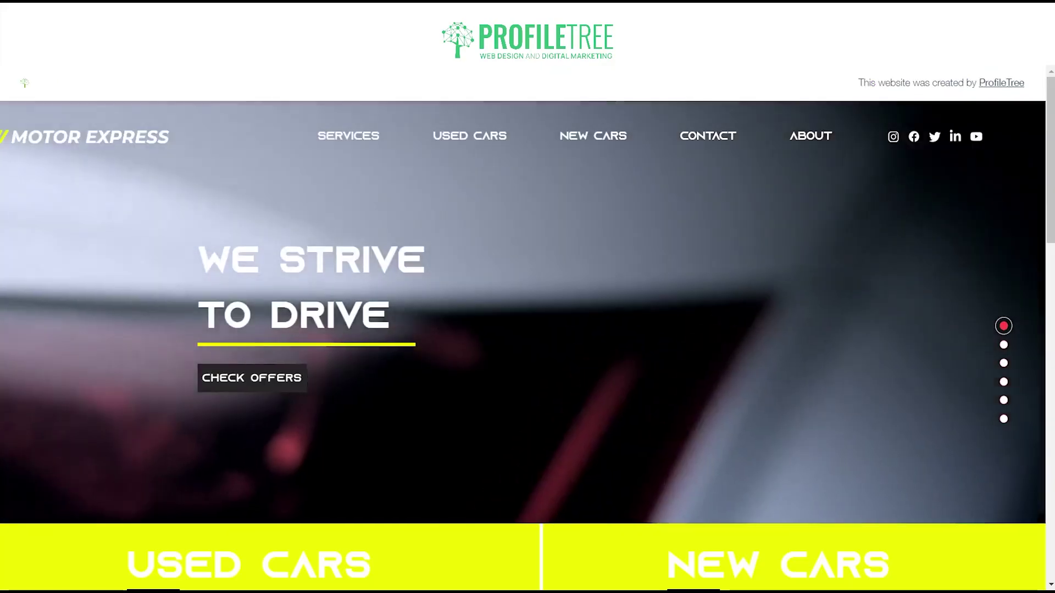
- Scroll the published Motor Express homepage down to the footer and map and back up
{"action": "scroll", "coordinate": [522, 329], "scroll_direction": "down", "scroll_amount": 3}
{"action": "scroll", "coordinate": [522, 329], "scroll_direction": "up", "scroll_amount": 3}
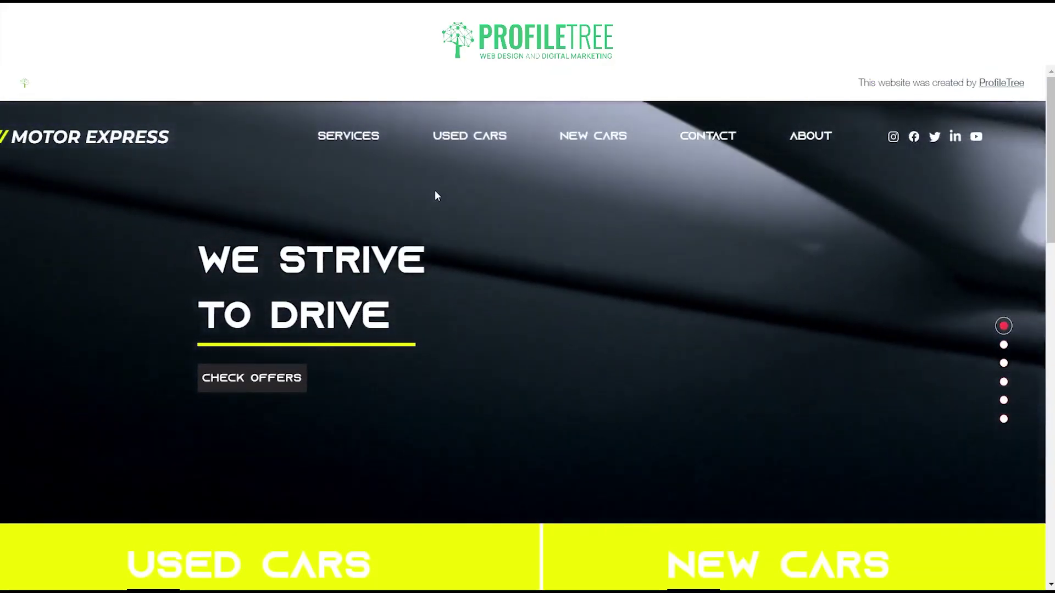
{"action": "scroll", "coordinate": [612, 253], "scroll_direction": "down", "scroll_amount": 5}
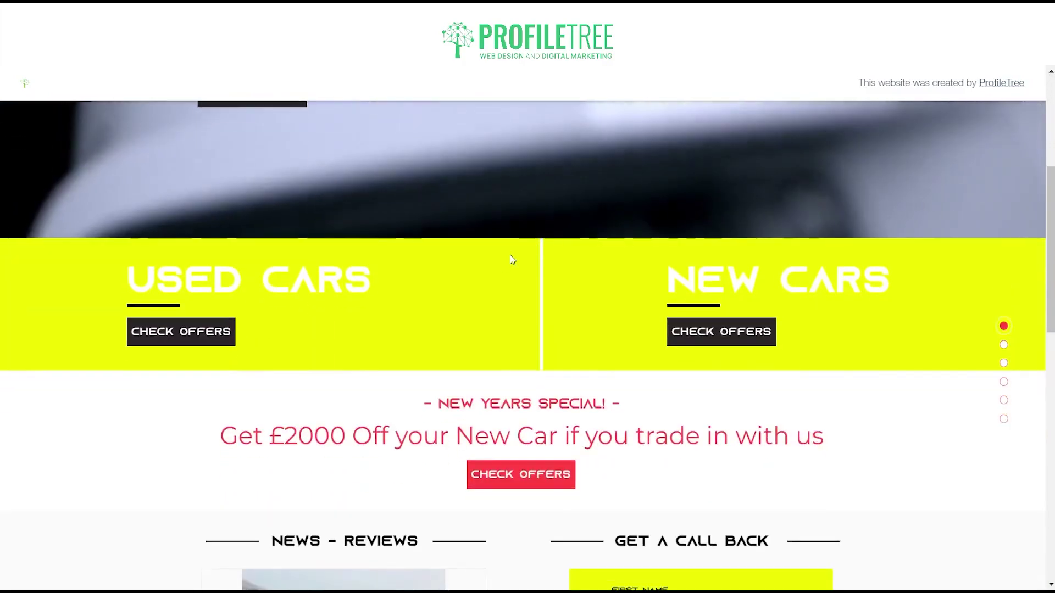
{"action": "scroll", "coordinate": [490, 258], "scroll_direction": "up", "scroll_amount": 2}
{"action": "scroll", "coordinate": [492, 260], "scroll_direction": "down", "scroll_amount": 10}
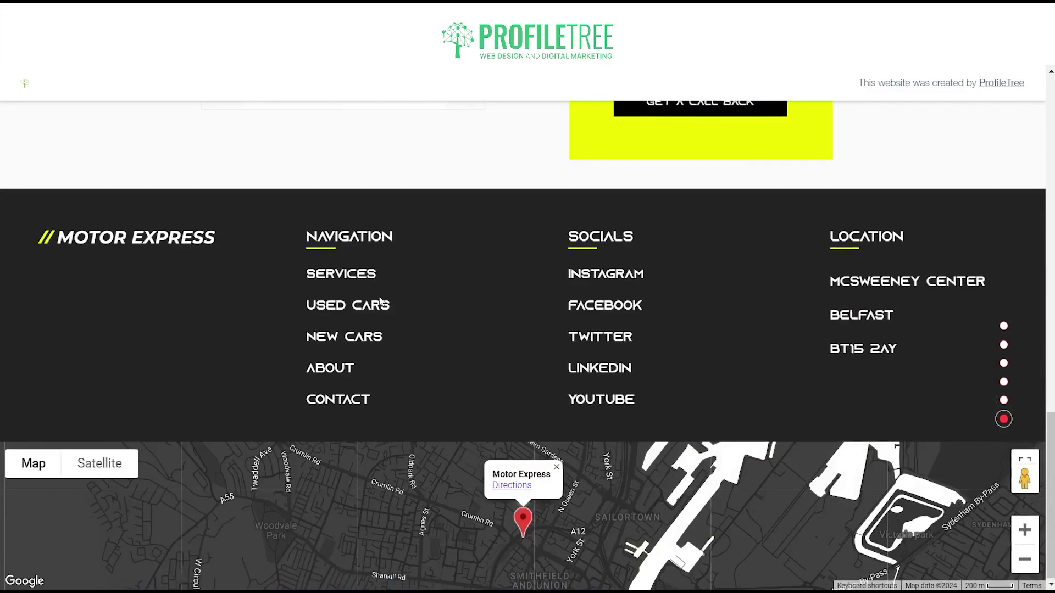
{"action": "scroll", "coordinate": [405, 247], "scroll_direction": "up", "scroll_amount": 10}
{"action": "scroll", "coordinate": [405, 247], "scroll_direction": "up", "scroll_amount": 5}
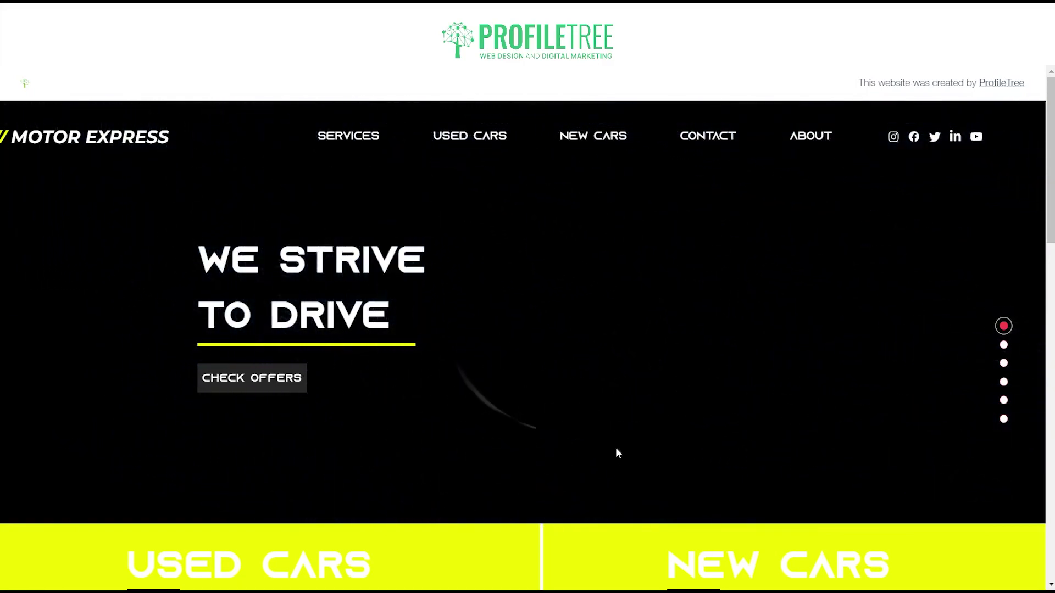
{"action": "scroll", "coordinate": [378, 409], "scroll_direction": "down", "scroll_amount": 3}
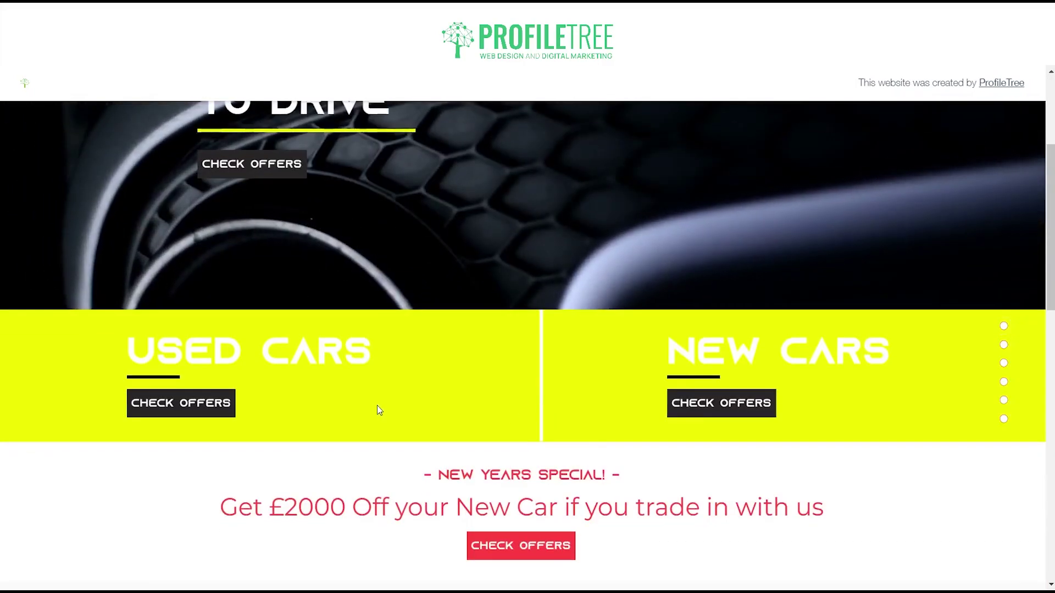
{"action": "scroll", "coordinate": [563, 394], "scroll_direction": "down", "scroll_amount": 3}
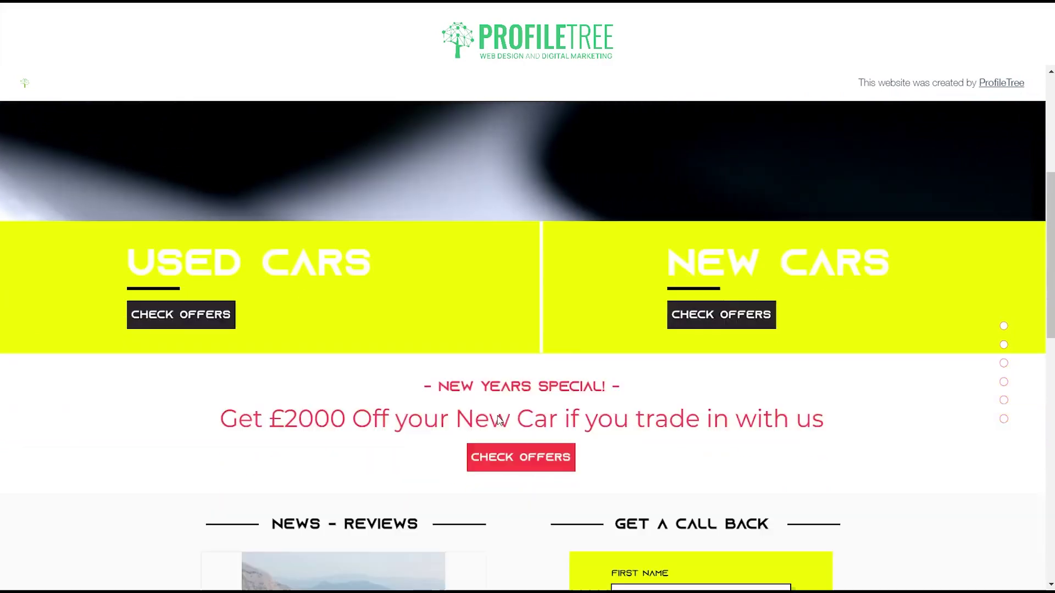
{"action": "scroll", "coordinate": [475, 365], "scroll_direction": "down", "scroll_amount": 5}
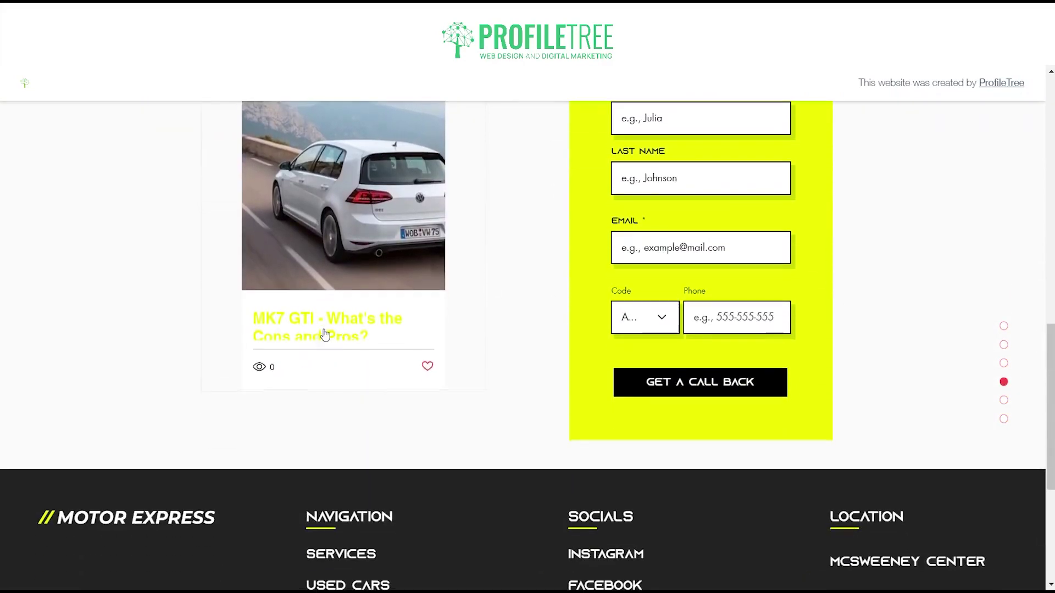
{"action": "scroll", "coordinate": [323, 329], "scroll_direction": "up", "scroll_amount": 1}
{"action": "scroll", "coordinate": [322, 311], "scroll_direction": "up", "scroll_amount": 1}
{"action": "scroll", "coordinate": [316, 275], "scroll_direction": "down", "scroll_amount": 5}
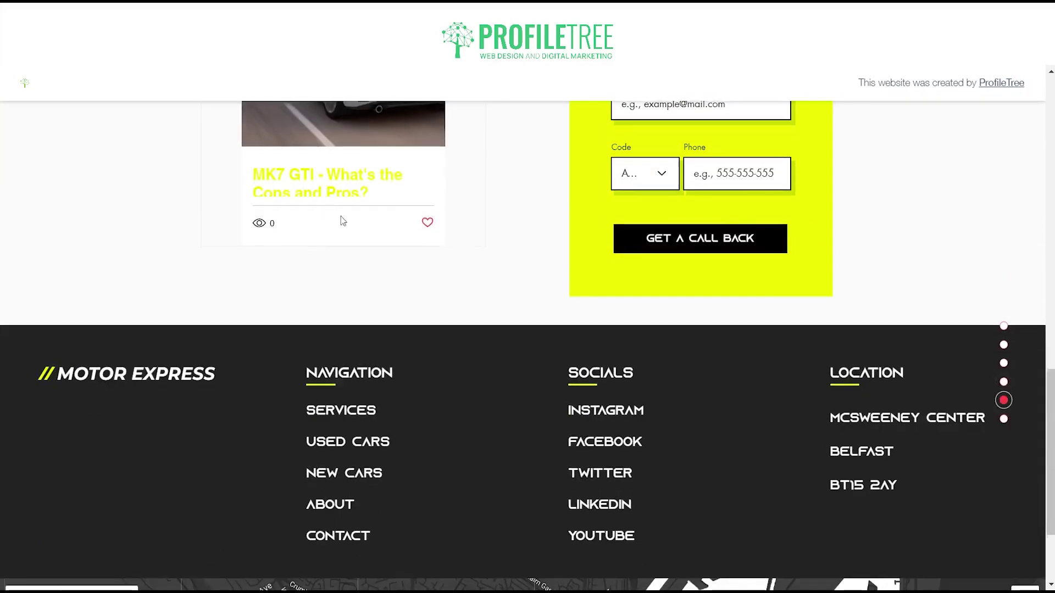
{"action": "scroll", "coordinate": [346, 231], "scroll_direction": "up", "scroll_amount": 6}
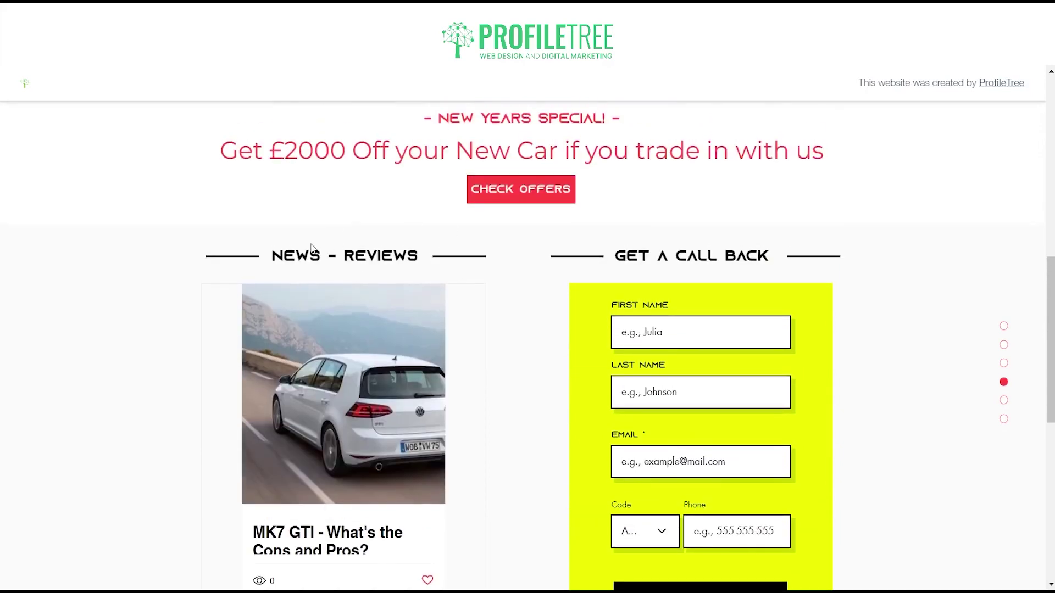
{"action": "scroll", "coordinate": [311, 248], "scroll_direction": "down", "scroll_amount": 5}
{"action": "scroll", "coordinate": [396, 266], "scroll_direction": "up", "scroll_amount": 4}
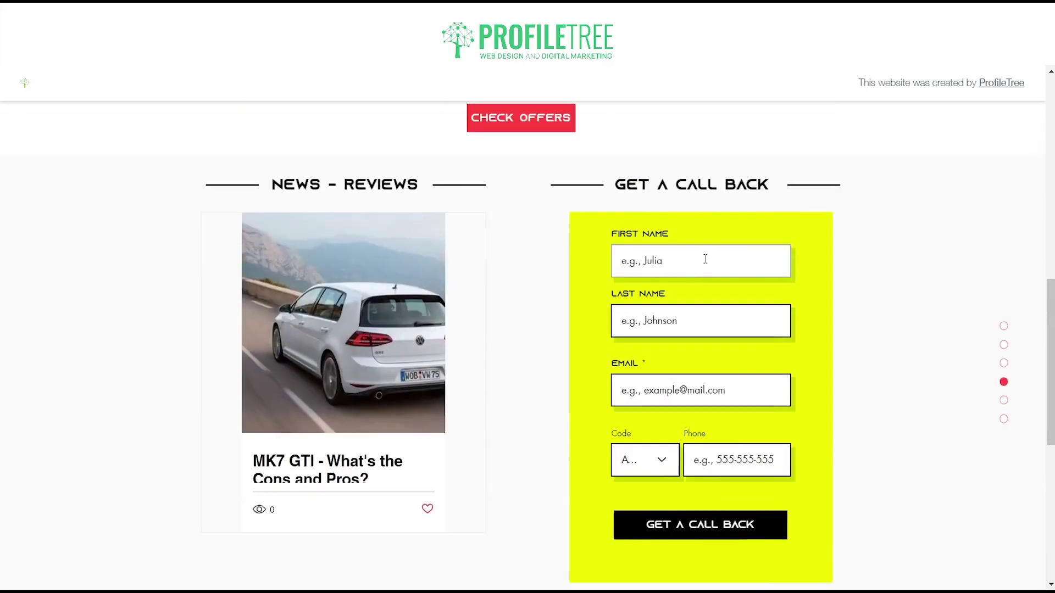
{"action": "scroll", "coordinate": [705, 259], "scroll_direction": "down", "scroll_amount": 3}
{"action": "scroll", "coordinate": [643, 306], "scroll_direction": "up", "scroll_amount": 2}
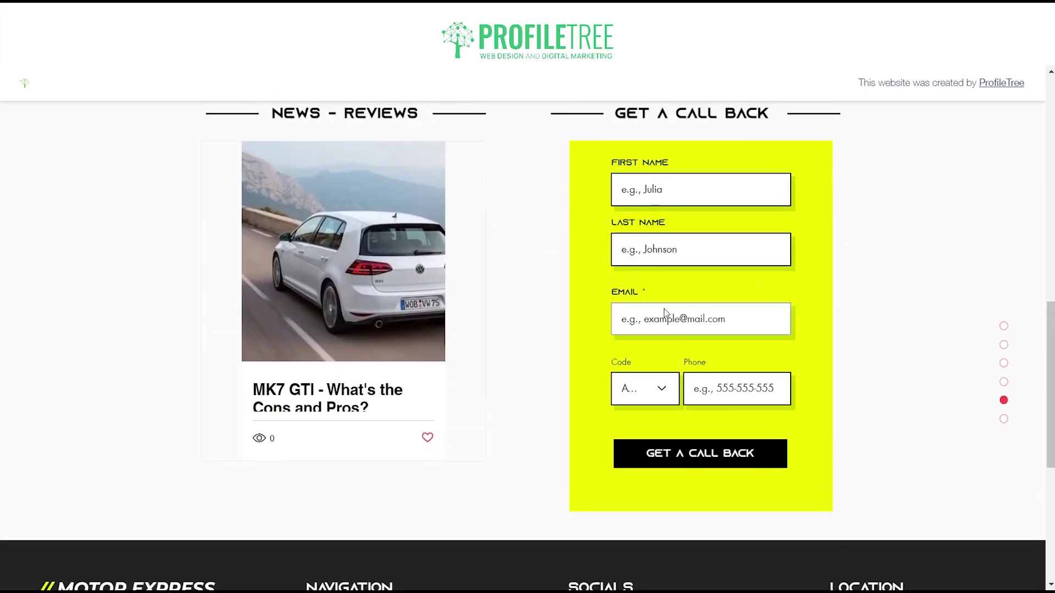
{"action": "scroll", "coordinate": [664, 312], "scroll_direction": "down", "scroll_amount": 3}
{"action": "scroll", "coordinate": [589, 311], "scroll_direction": "up", "scroll_amount": 5}
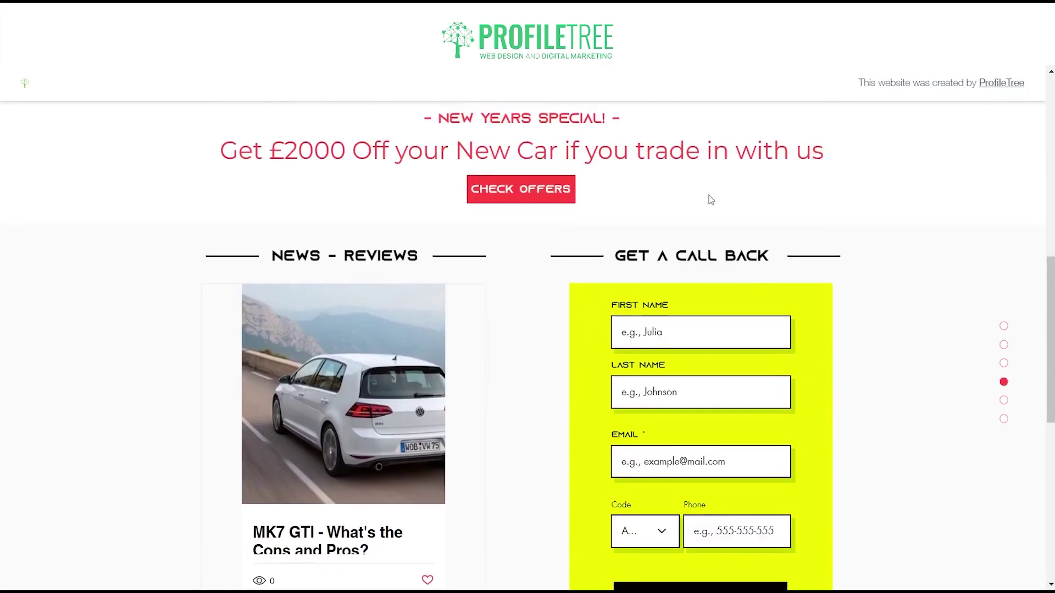
{"action": "scroll", "coordinate": [415, 353], "scroll_direction": "down", "scroll_amount": 9}
{"action": "scroll", "coordinate": [367, 276], "scroll_direction": "up", "scroll_amount": 20}
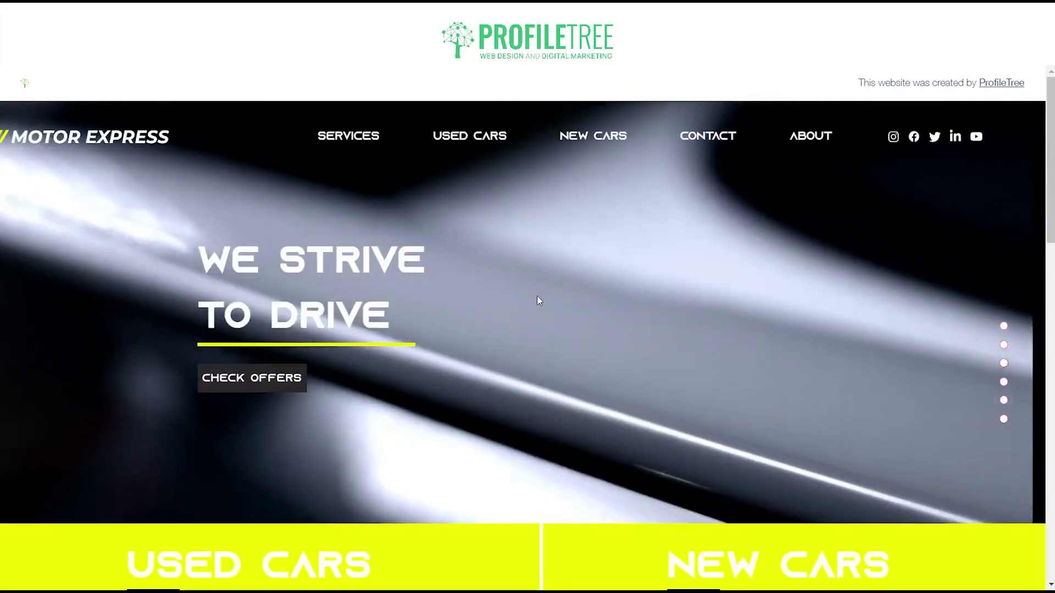
{"action": "scroll", "coordinate": [290, 146], "scroll_direction": "down", "scroll_amount": 20}
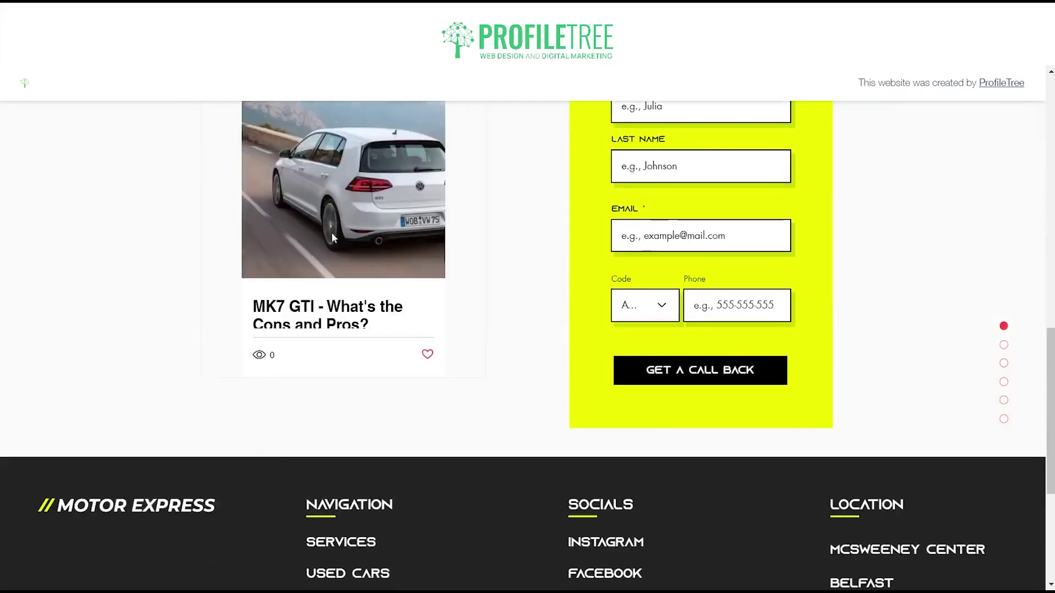
{"action": "scroll", "coordinate": [326, 253], "scroll_direction": "up", "scroll_amount": 14}
{"action": "scroll", "coordinate": [326, 253], "scroll_direction": "up", "scroll_amount": 6}
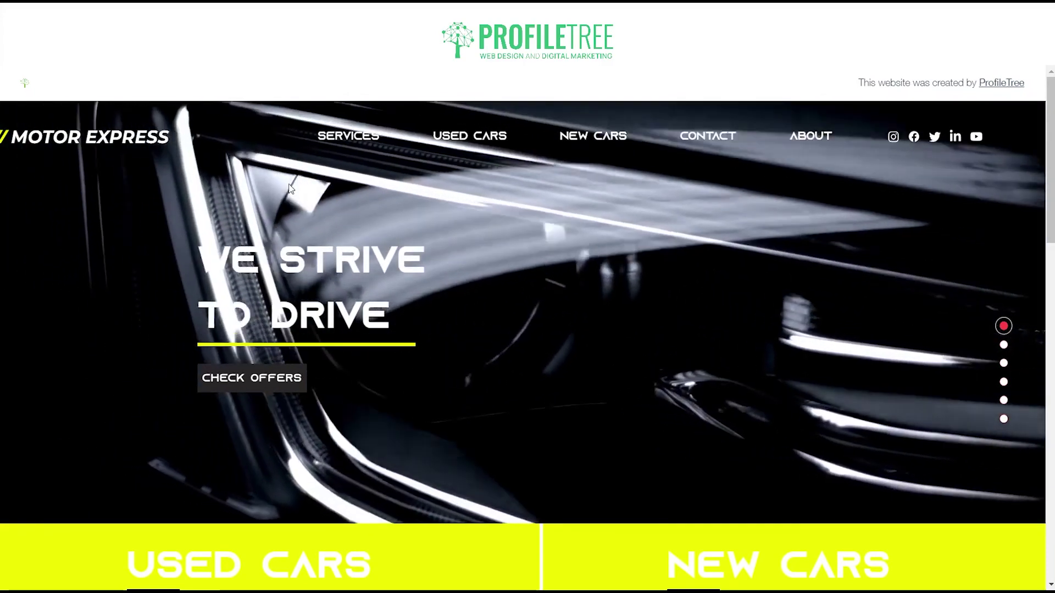
{"action": "scroll", "coordinate": [412, 278], "scroll_direction": "down", "scroll_amount": 20}
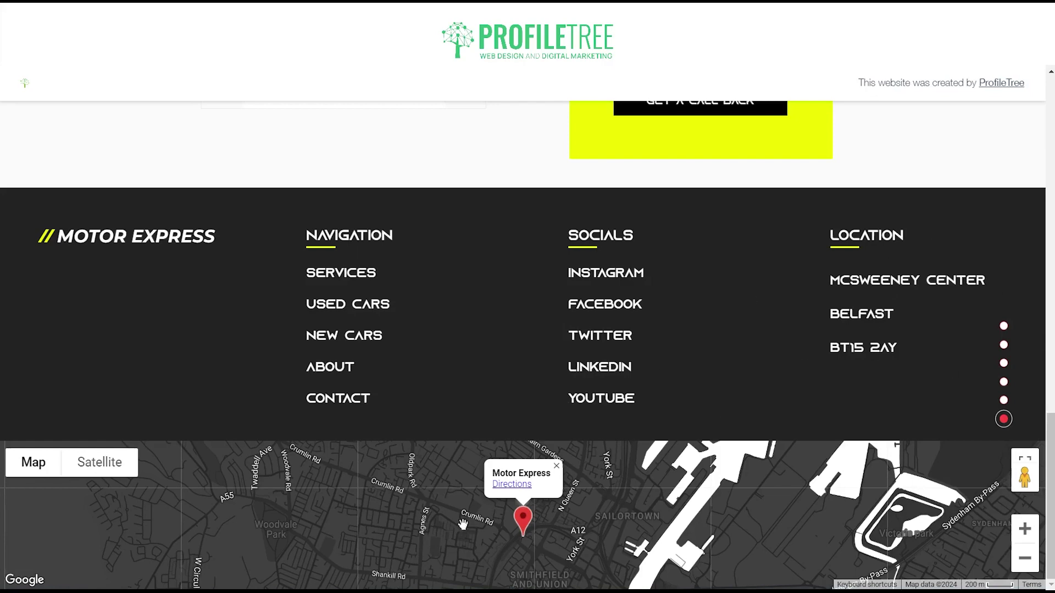
{"action": "scroll", "coordinate": [234, 482], "scroll_direction": "down", "scroll_amount": 2}
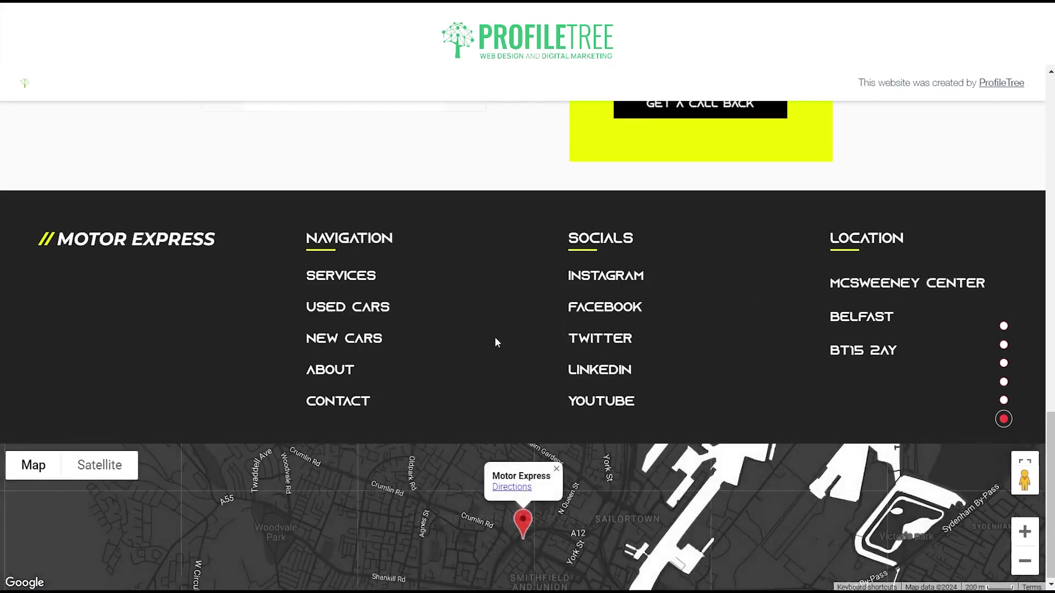
{"action": "scroll", "coordinate": [505, 343], "scroll_direction": "up", "scroll_amount": 15}
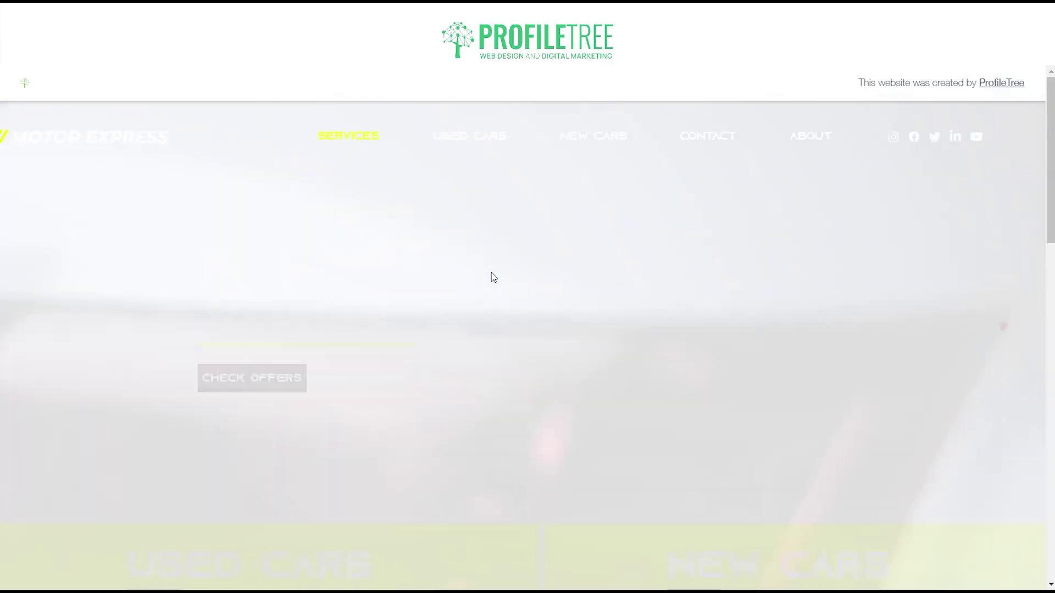
- Browse the Services page, then visit Used Cars, New Cars, Contact and About in turn
{"action": "scroll", "coordinate": [416, 288], "scroll_direction": "down", "scroll_amount": 10}
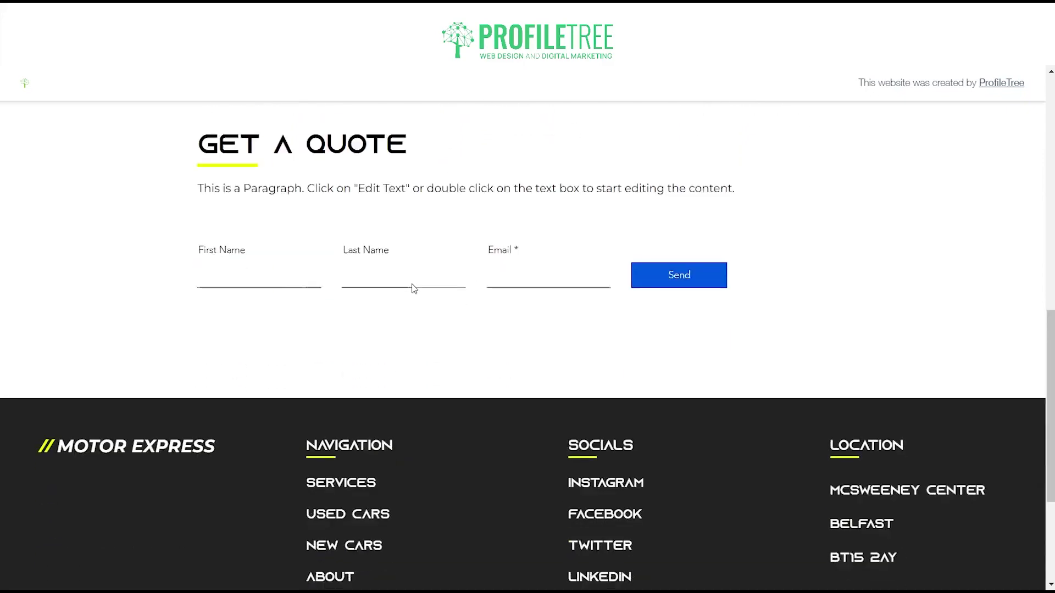
{"action": "scroll", "coordinate": [412, 286], "scroll_direction": "up", "scroll_amount": 9}
{"action": "scroll", "coordinate": [427, 174], "scroll_direction": "up", "scroll_amount": 2}
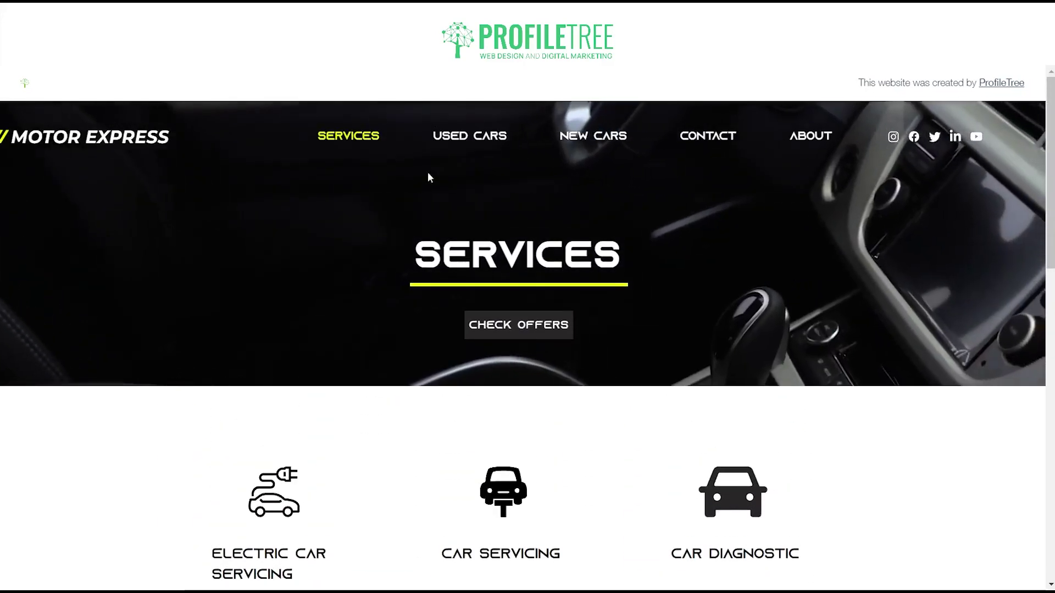
{"action": "scroll", "coordinate": [475, 255], "scroll_direction": "down", "scroll_amount": 3}
{"action": "scroll", "coordinate": [476, 255], "scroll_direction": "up", "scroll_amount": 3}
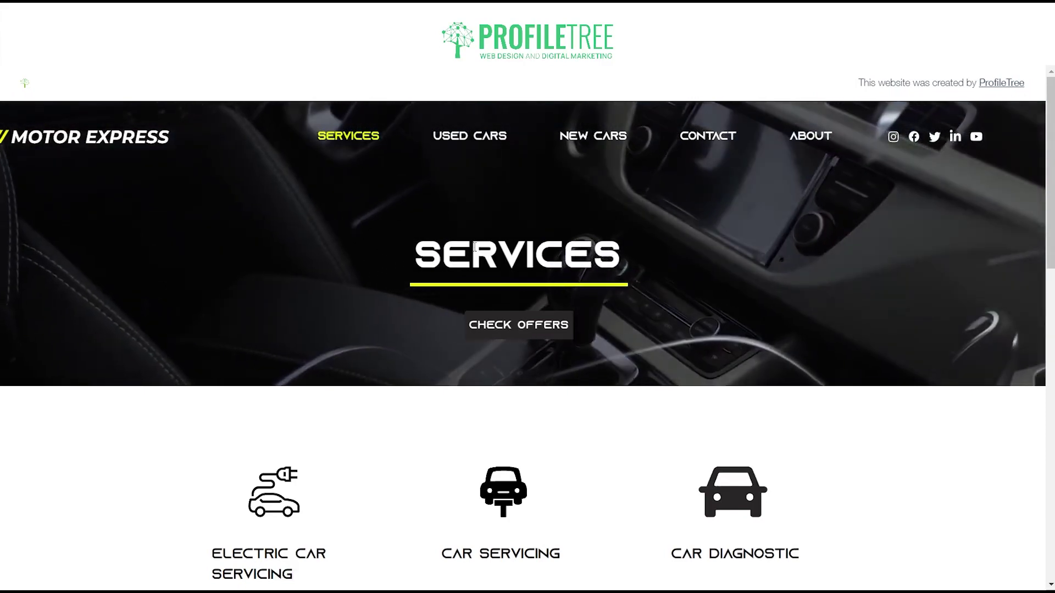
{"action": "scroll", "coordinate": [619, 417], "scroll_direction": "down", "scroll_amount": 15}
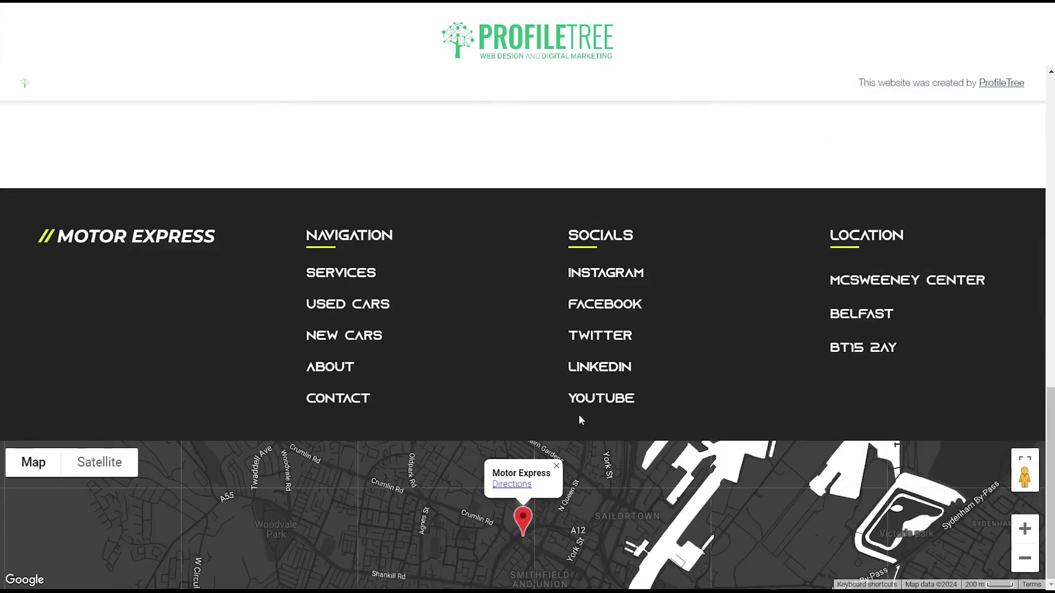
{"action": "scroll", "coordinate": [579, 414], "scroll_direction": "up", "scroll_amount": 15}
{"action": "left_click", "coordinate": [470, 136]}
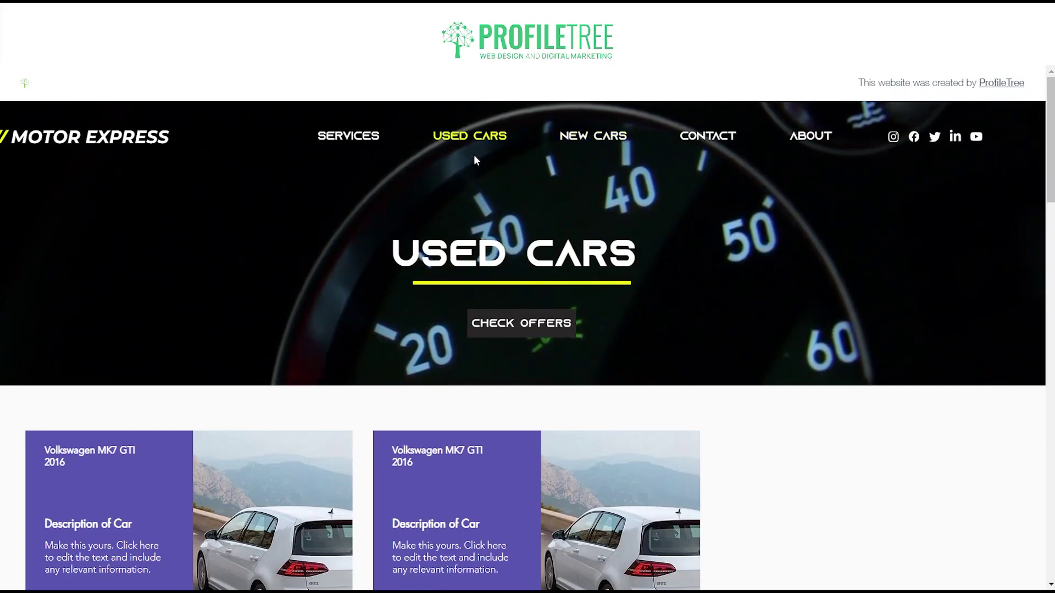
{"action": "left_click", "coordinate": [577, 142]}
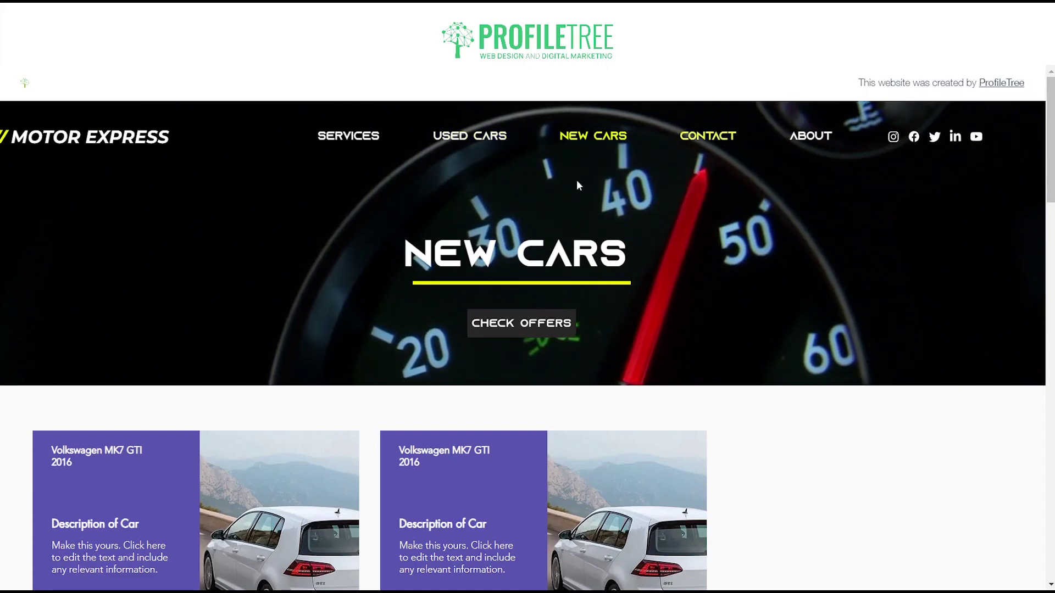
{"action": "left_click", "coordinate": [708, 135]}
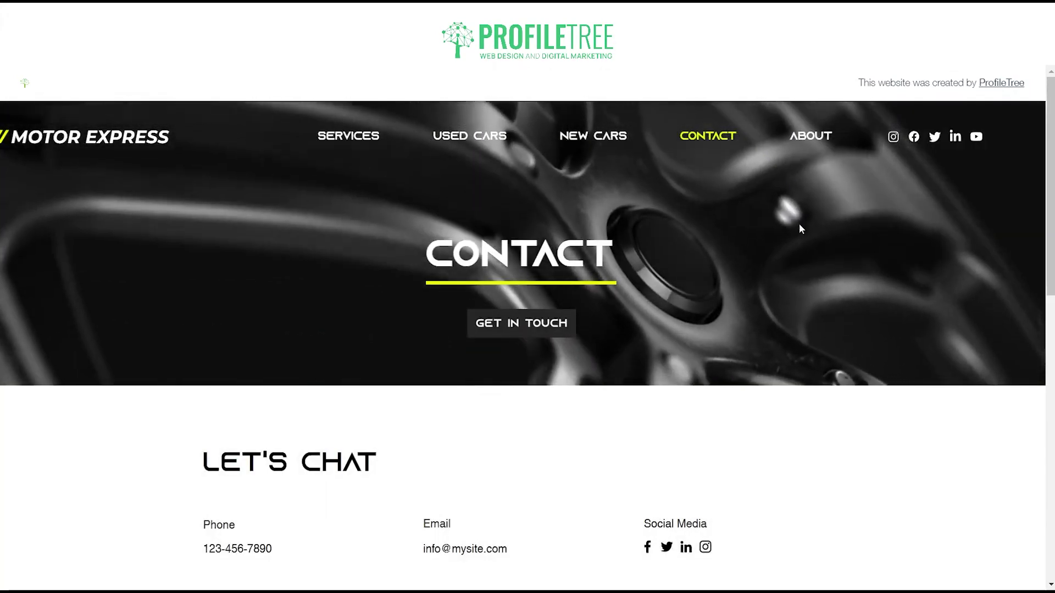
{"action": "left_click", "coordinate": [792, 144]}
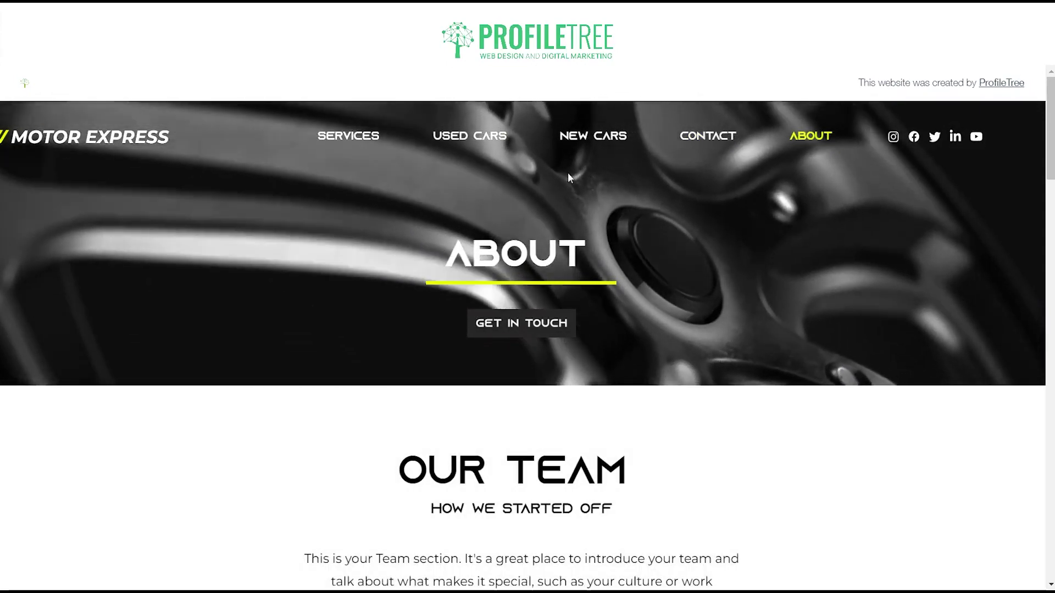
- Scroll the published About page through the team cards and About the Company text, then back up
{"action": "scroll", "coordinate": [508, 142], "scroll_direction": "down", "scroll_amount": 5}
{"action": "scroll", "coordinate": [509, 142], "scroll_direction": "down", "scroll_amount": 20}
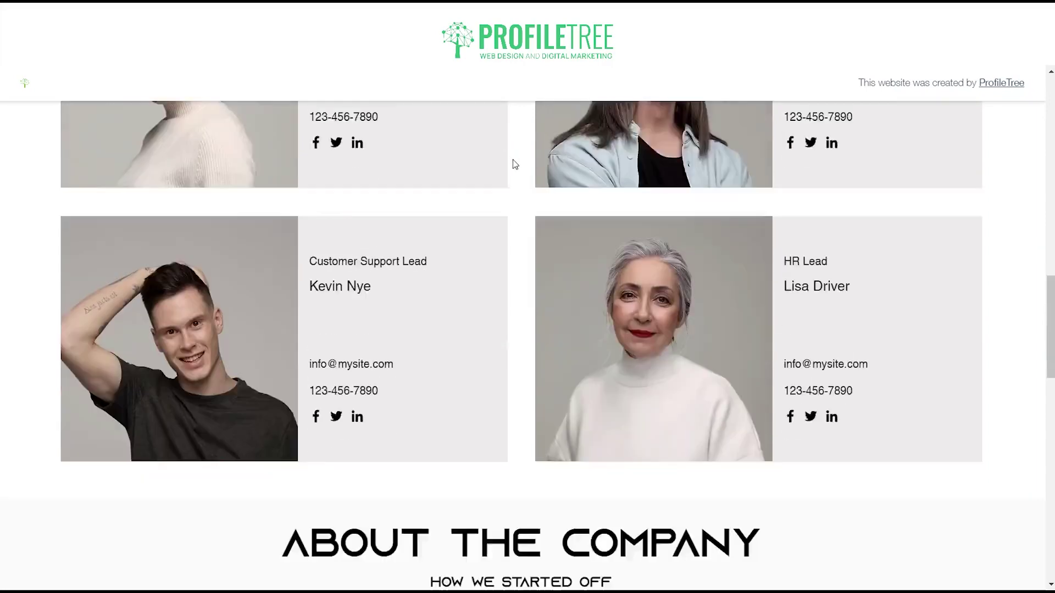
{"action": "scroll", "coordinate": [510, 176], "scroll_direction": "down", "scroll_amount": 8}
{"action": "scroll", "coordinate": [528, 248], "scroll_direction": "up", "scroll_amount": 11}
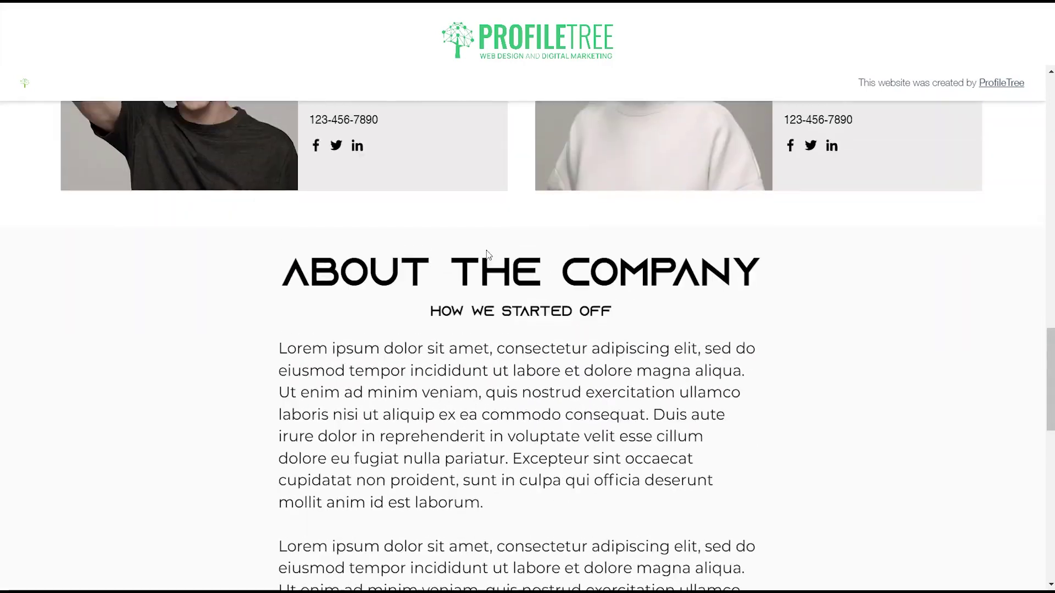
{"action": "scroll", "coordinate": [492, 259], "scroll_direction": "down", "scroll_amount": 15}
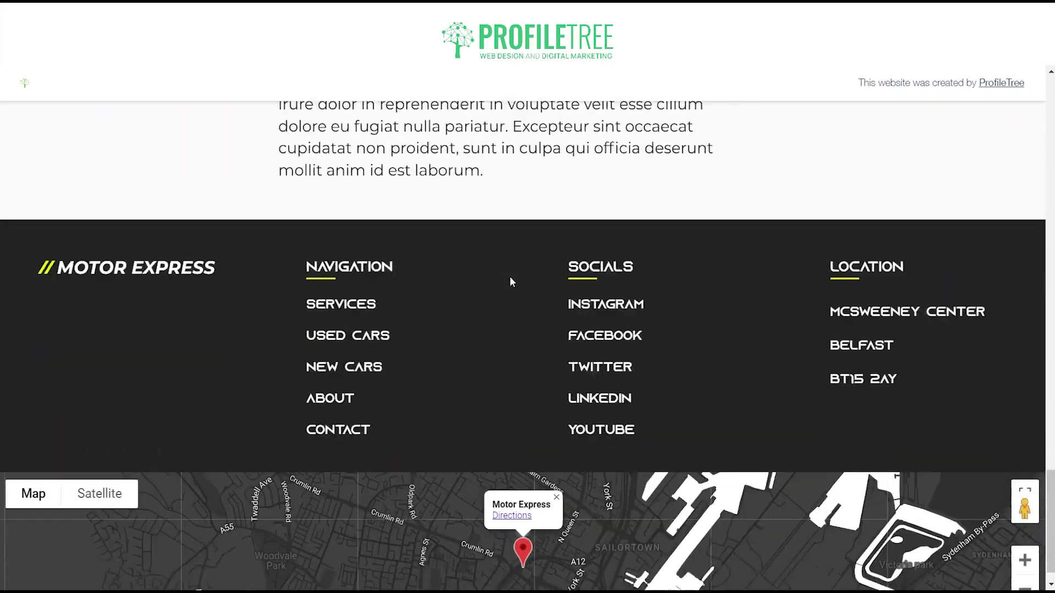
{"action": "scroll", "coordinate": [535, 256], "scroll_direction": "up", "scroll_amount": 18}
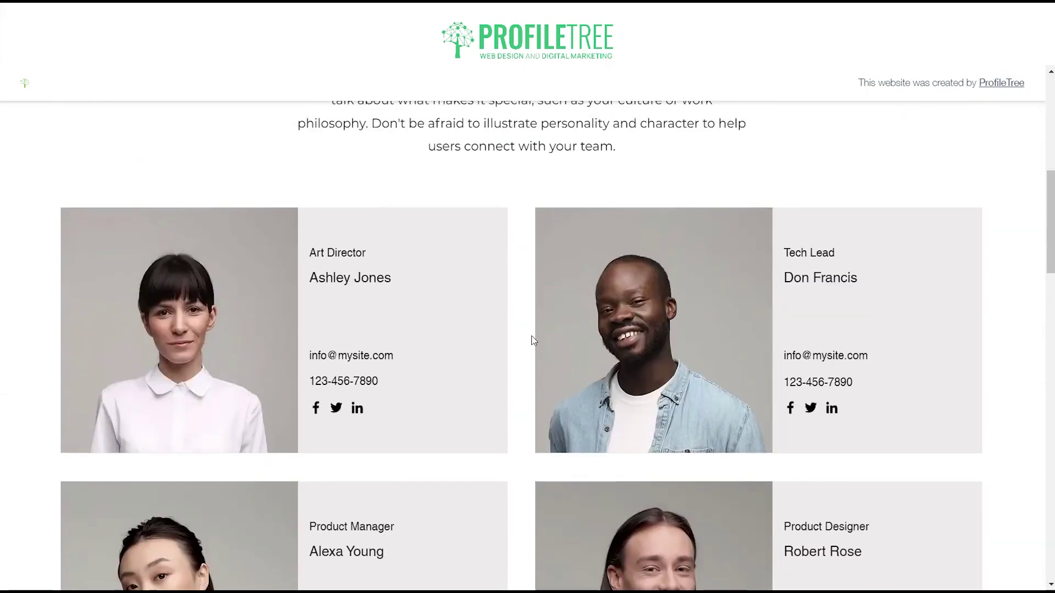
{"action": "scroll", "coordinate": [532, 338], "scroll_direction": "up", "scroll_amount": 9}
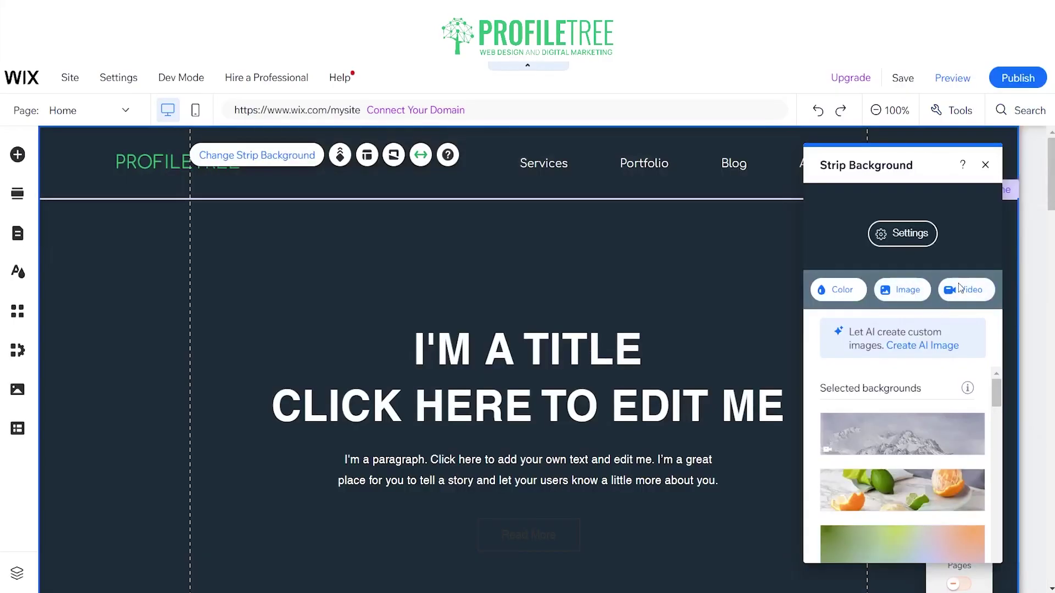
- Search strip background videos for 'Website' and apply the hand-on-glowing-mouse video to the hero strip
{"action": "left_click", "coordinate": [961, 290]}
{"action": "left_click", "coordinate": [329, 180]}
{"action": "type", "text": "Web Develop"}
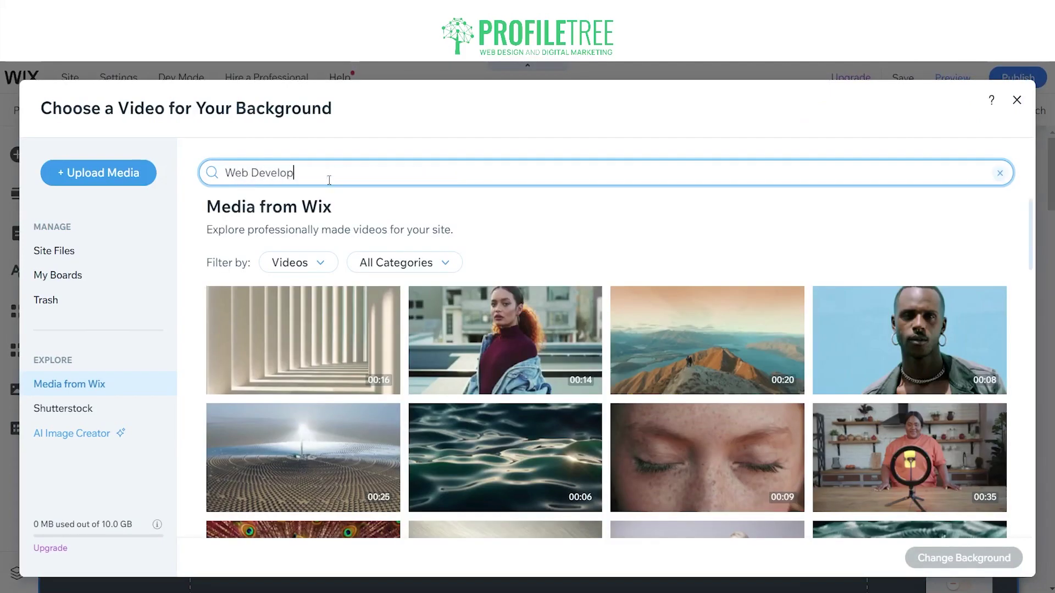
{"action": "type", "text": "ment"}
{"action": "key", "text": "Return"}
{"action": "triple_click", "coordinate": [271, 171]}
{"action": "type", "text": "Website"}
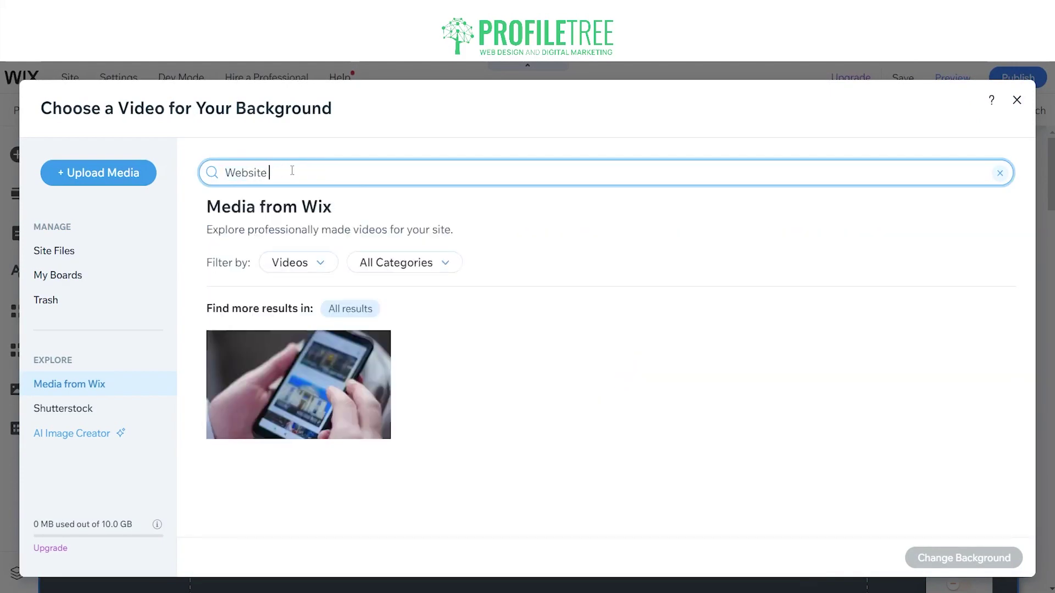
{"action": "scroll", "coordinate": [745, 354], "scroll_direction": "down", "scroll_amount": 8}
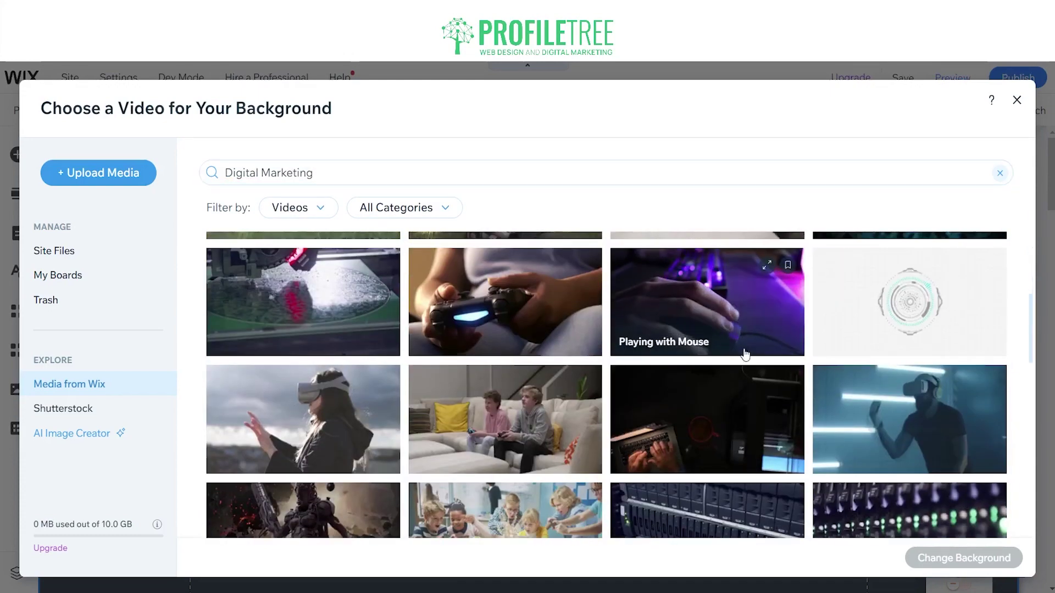
{"action": "double_click", "coordinate": [746, 355]}
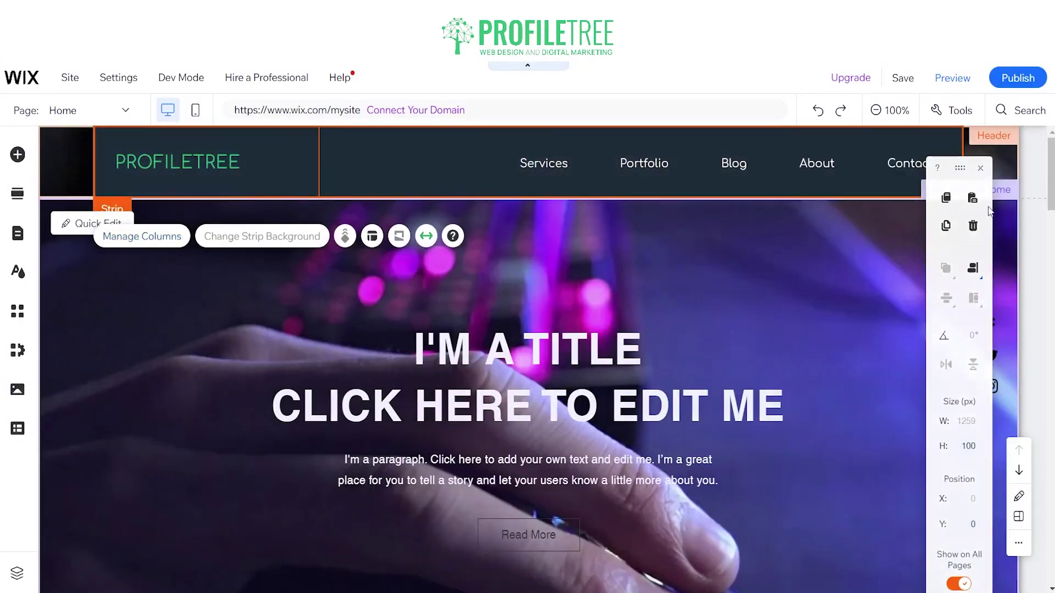
- Left-align the 'Award-winning content marketing agency' heading
{"action": "left_click", "coordinate": [18, 271]}
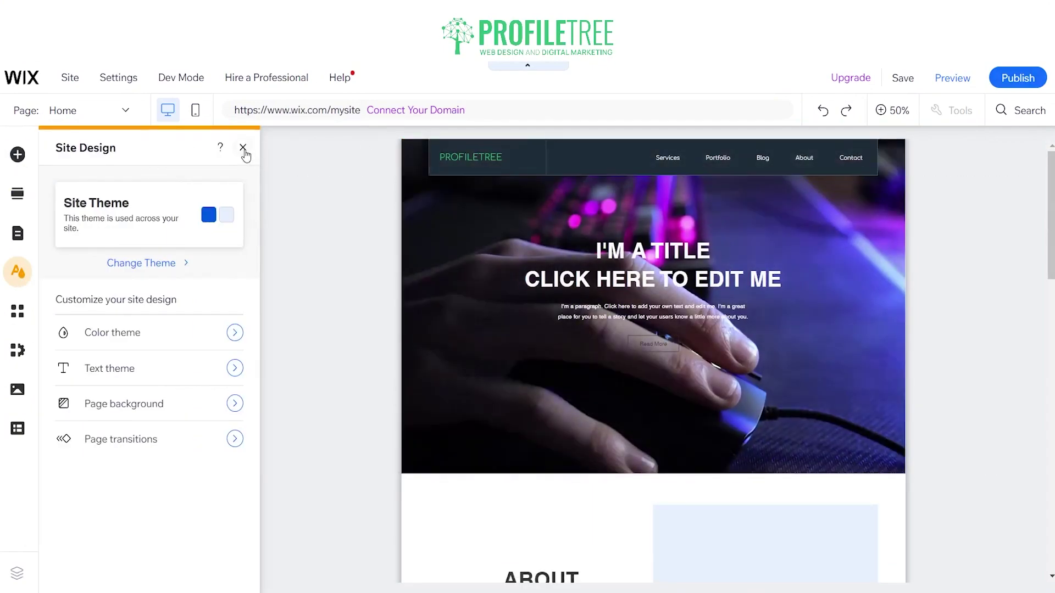
{"action": "left_click", "coordinate": [243, 149]}
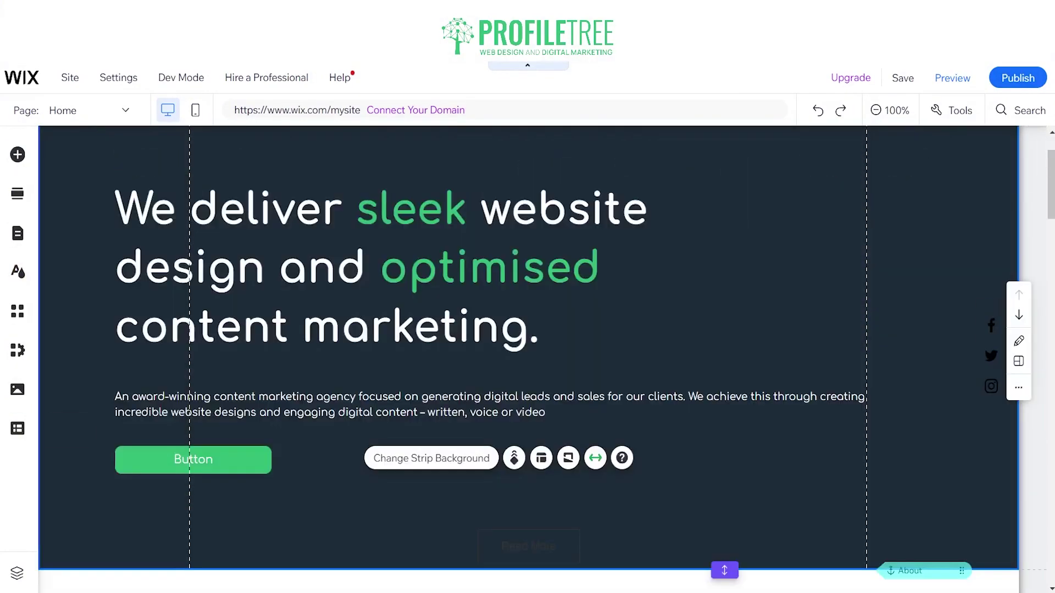
{"action": "scroll", "coordinate": [255, 273], "scroll_direction": "down", "scroll_amount": 10}
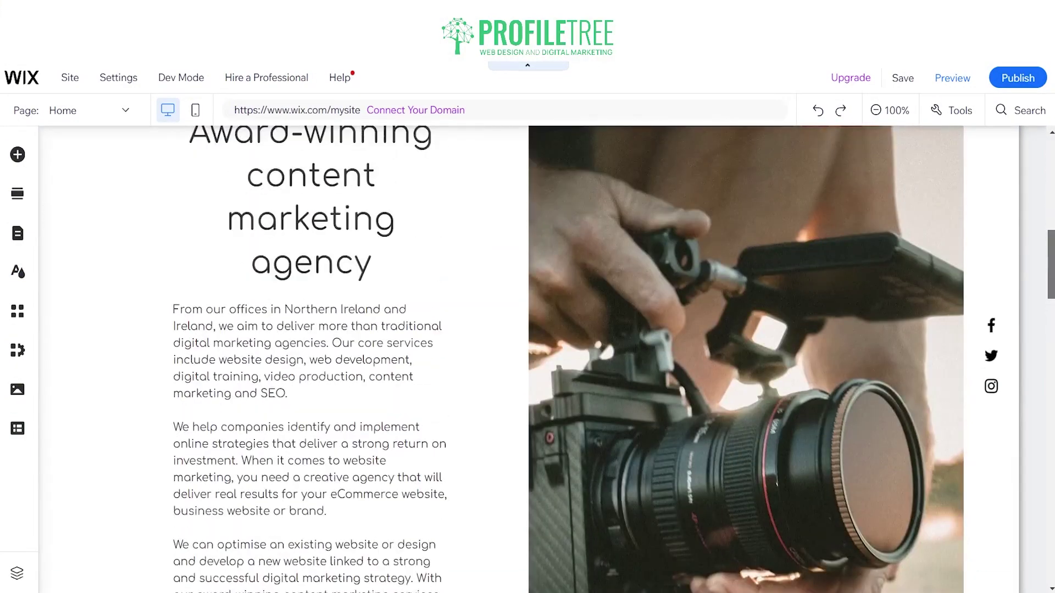
{"action": "scroll", "coordinate": [255, 273], "scroll_direction": "up", "scroll_amount": 2}
{"action": "left_click", "coordinate": [256, 273]}
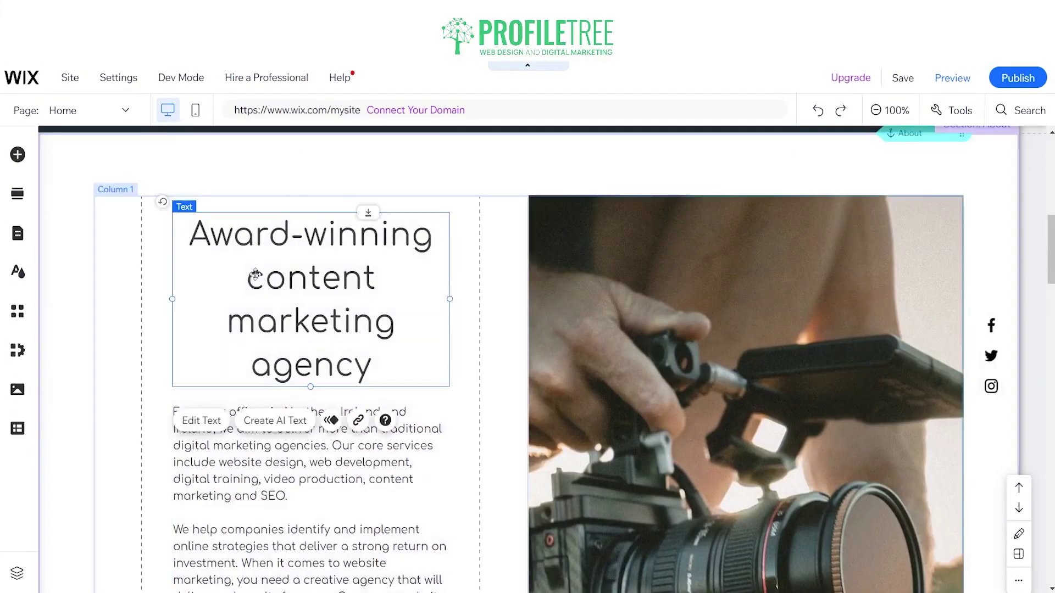
{"action": "left_click", "coordinate": [492, 453]}
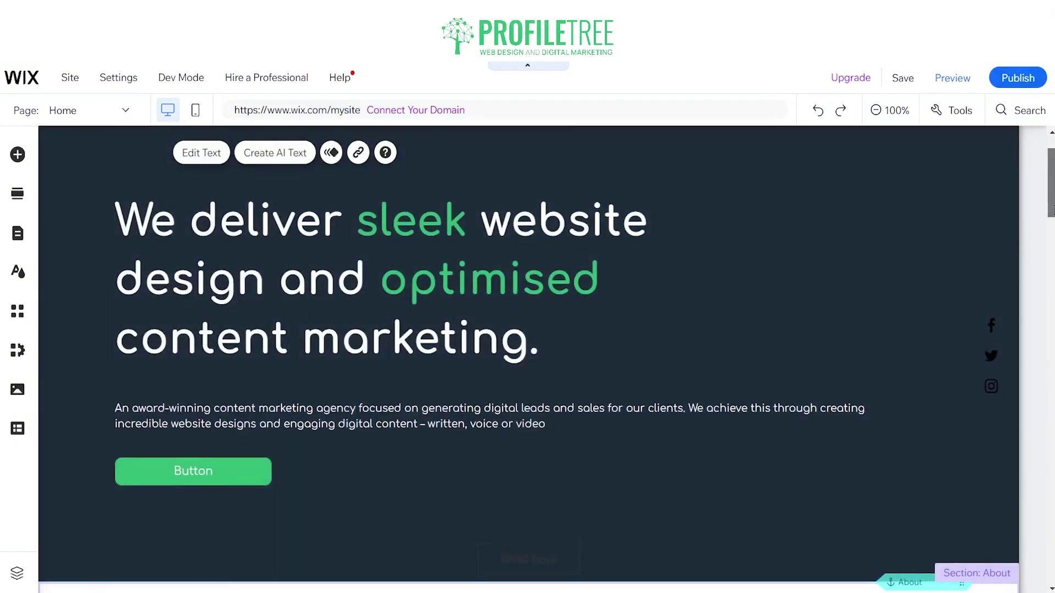
{"action": "left_click_drag", "start_coordinate": [1052, 206], "coordinate": [1040, 295]}
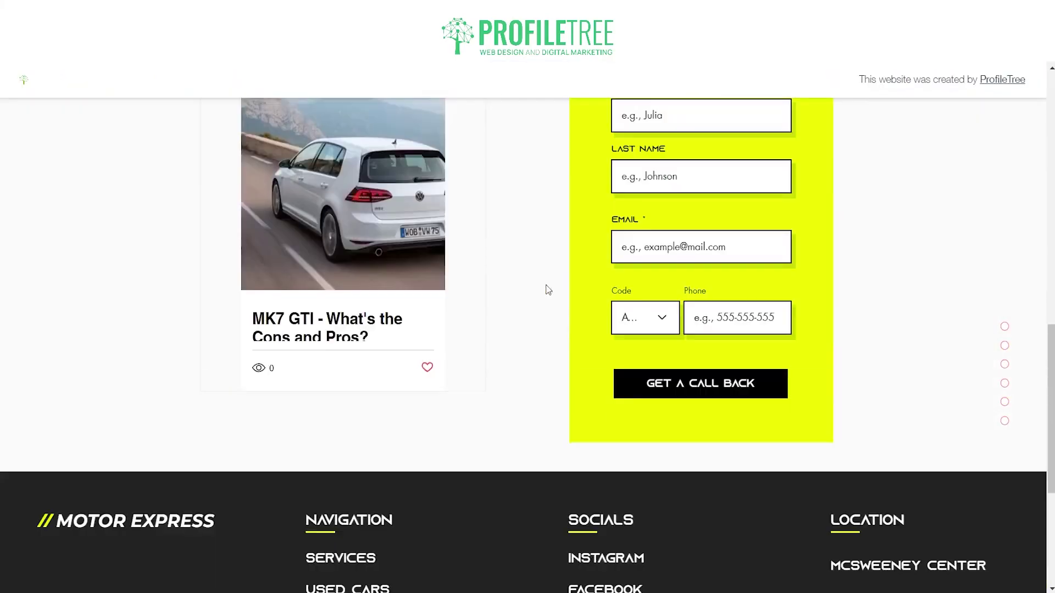
{"action": "scroll", "coordinate": [548, 291], "scroll_direction": "up", "scroll_amount": 20}
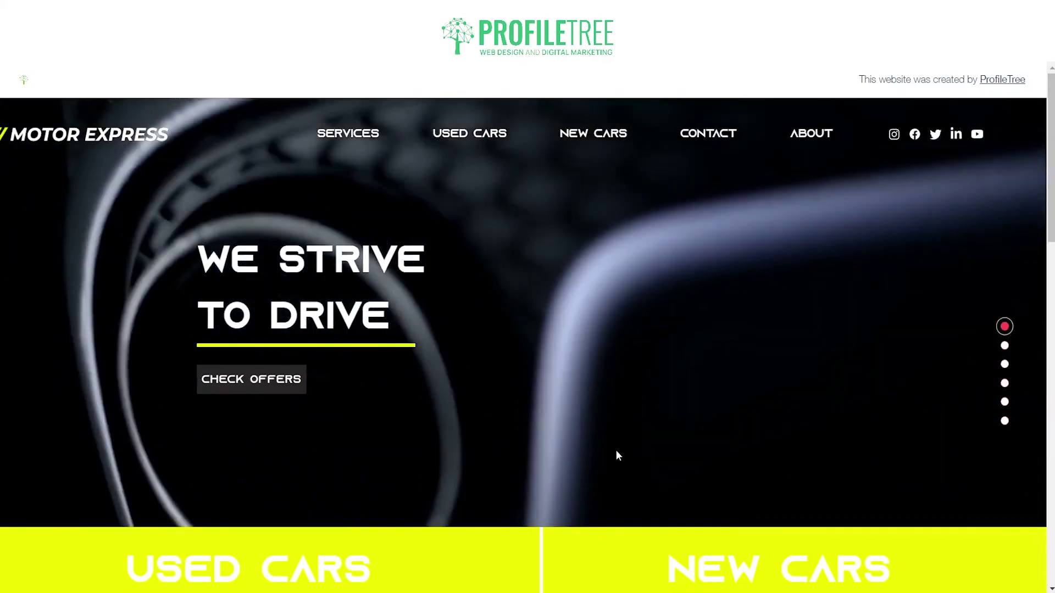
{"action": "scroll", "coordinate": [583, 377], "scroll_direction": "down", "scroll_amount": 4}
{"action": "scroll", "coordinate": [583, 377], "scroll_direction": "down", "scroll_amount": 9}
{"action": "scroll", "coordinate": [414, 224], "scroll_direction": "up", "scroll_amount": 2}
{"action": "scroll", "coordinate": [613, 250], "scroll_direction": "down", "scroll_amount": 5}
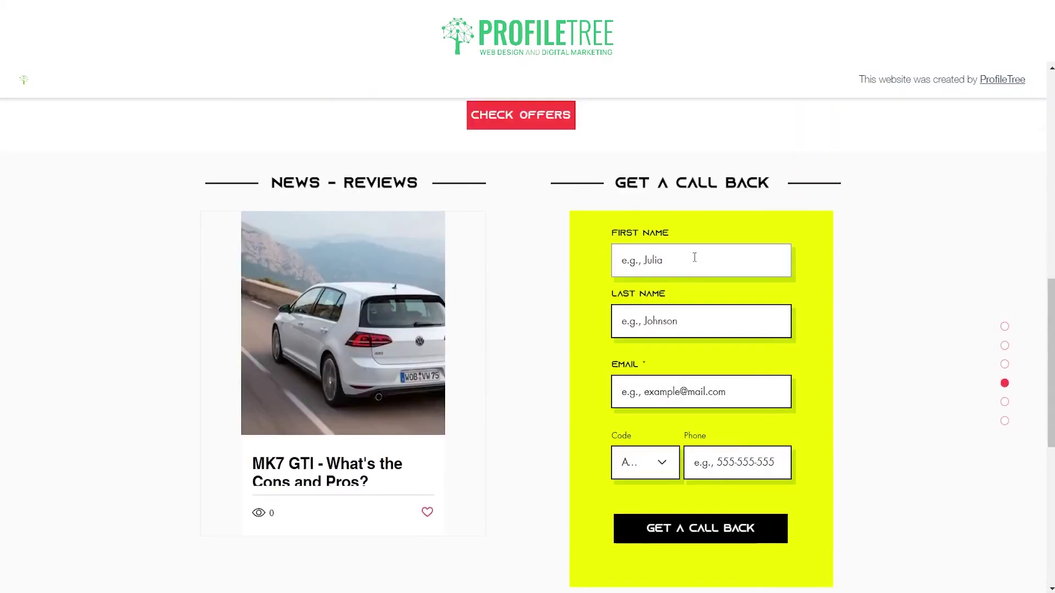
{"action": "scroll", "coordinate": [497, 313], "scroll_direction": "up", "scroll_amount": 11}
{"action": "scroll", "coordinate": [313, 275], "scroll_direction": "down", "scroll_amount": 14}
{"action": "scroll", "coordinate": [290, 186], "scroll_direction": "up", "scroll_amount": 19}
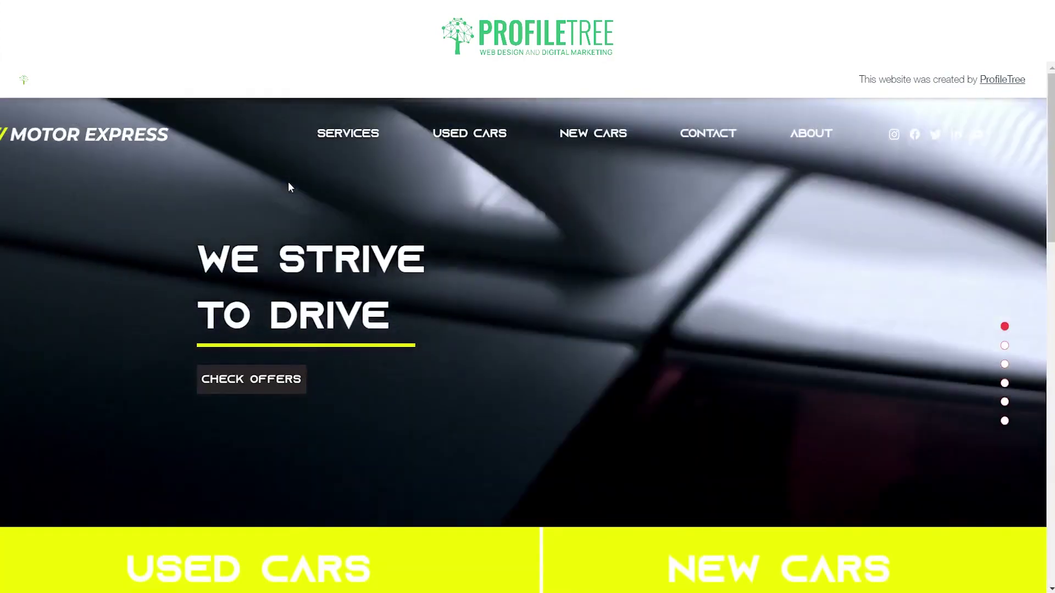
{"action": "scroll", "coordinate": [280, 303], "scroll_direction": "down", "scroll_amount": 19}
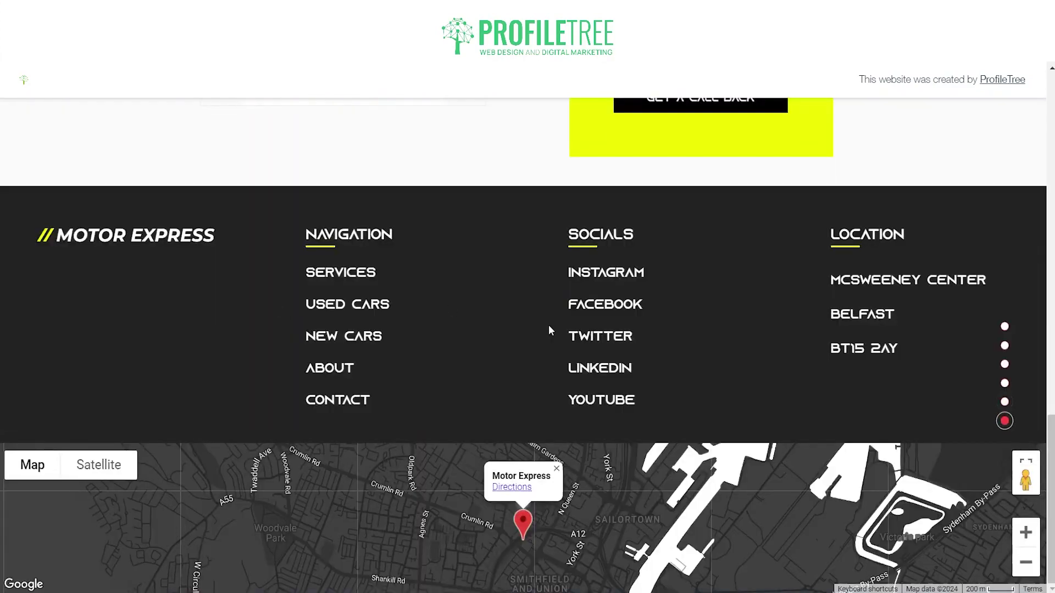
{"action": "scroll", "coordinate": [320, 520], "scroll_direction": "down", "scroll_amount": 2}
{"action": "scroll", "coordinate": [486, 329], "scroll_direction": "up", "scroll_amount": 19}
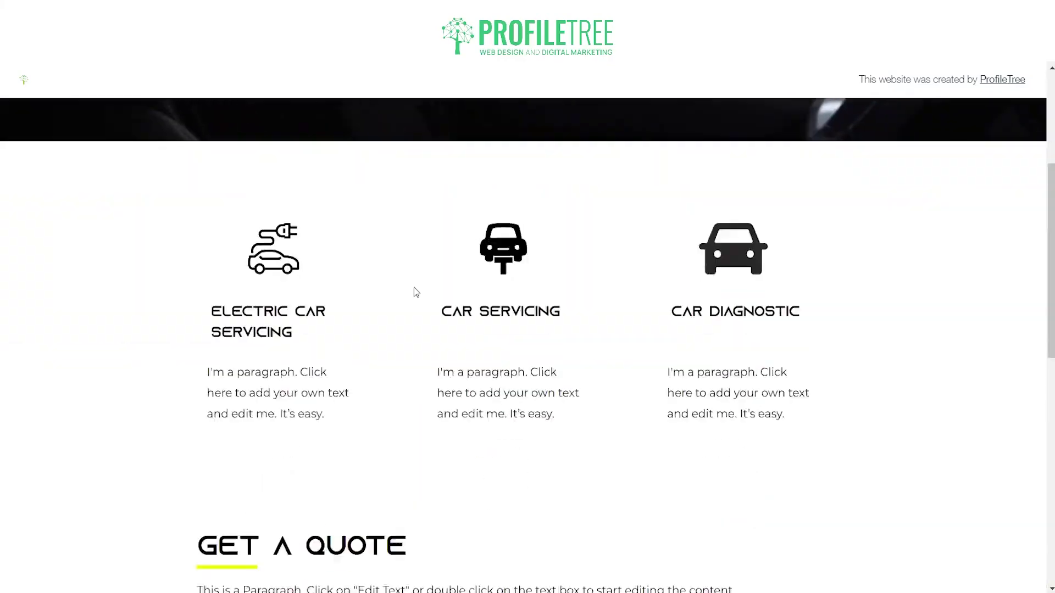
{"action": "scroll", "coordinate": [445, 154], "scroll_direction": "up", "scroll_amount": 5}
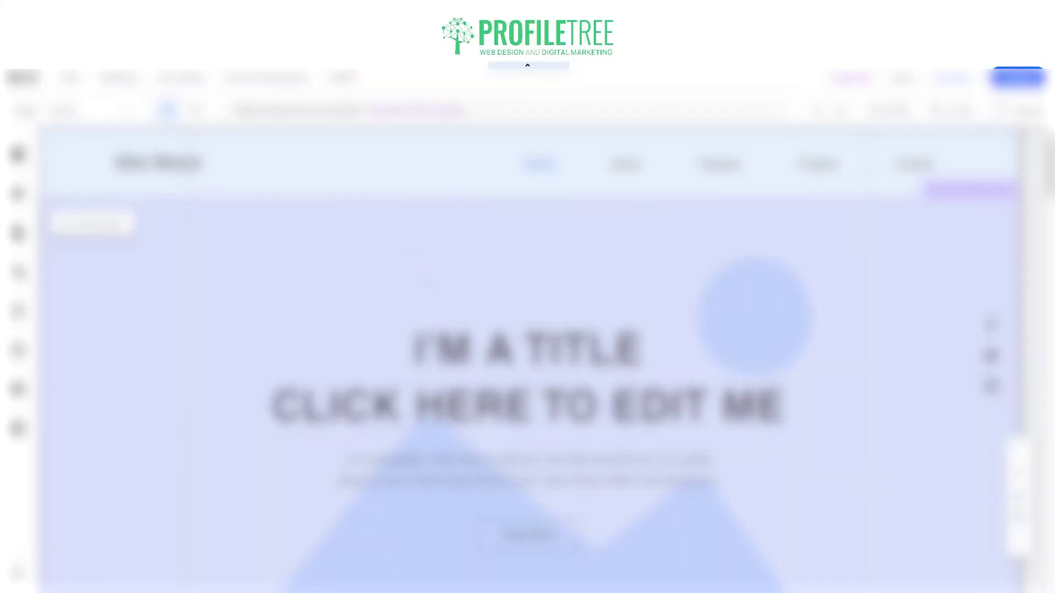